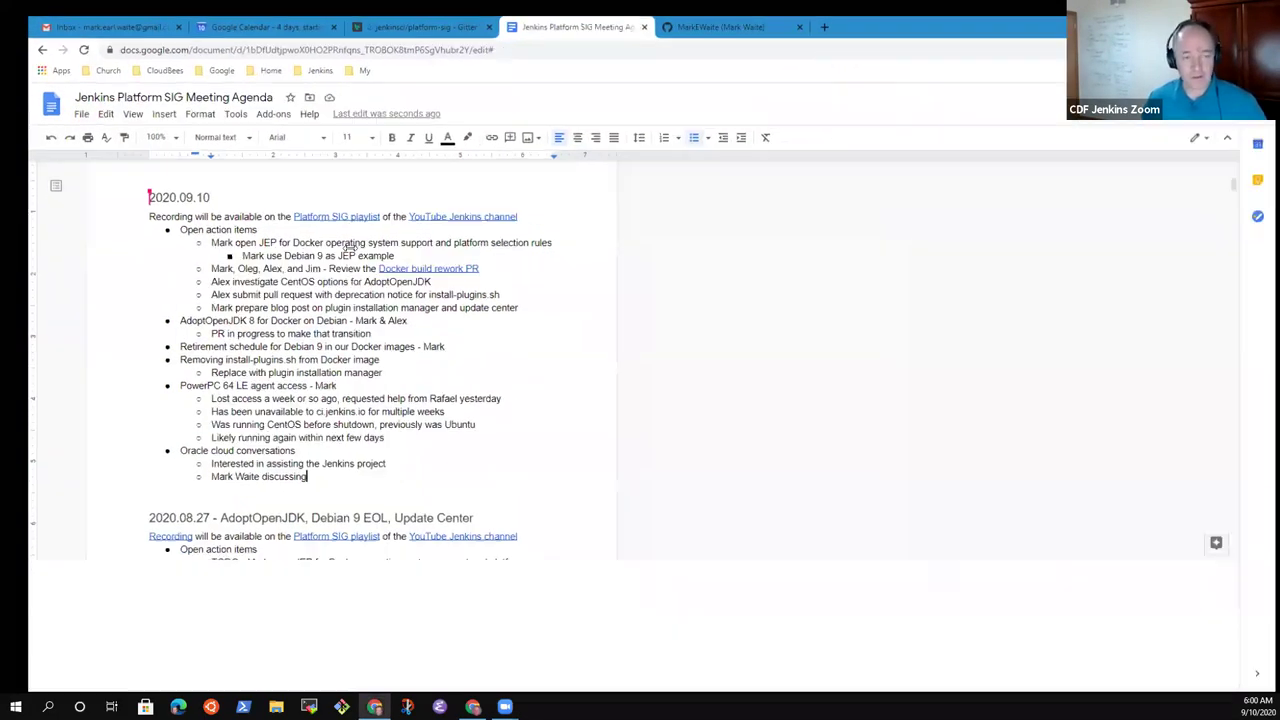
Set the meeting agenda document's zoom level to 150%
click(150, 128)
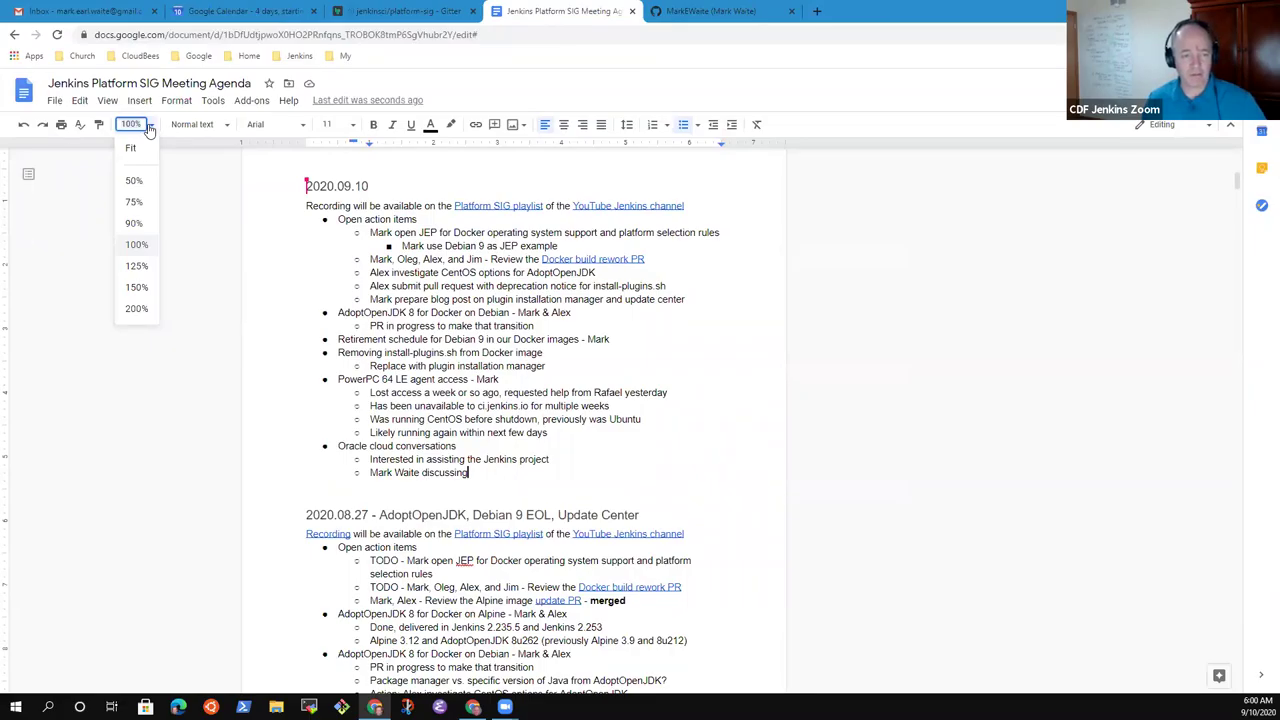
click(137, 287)
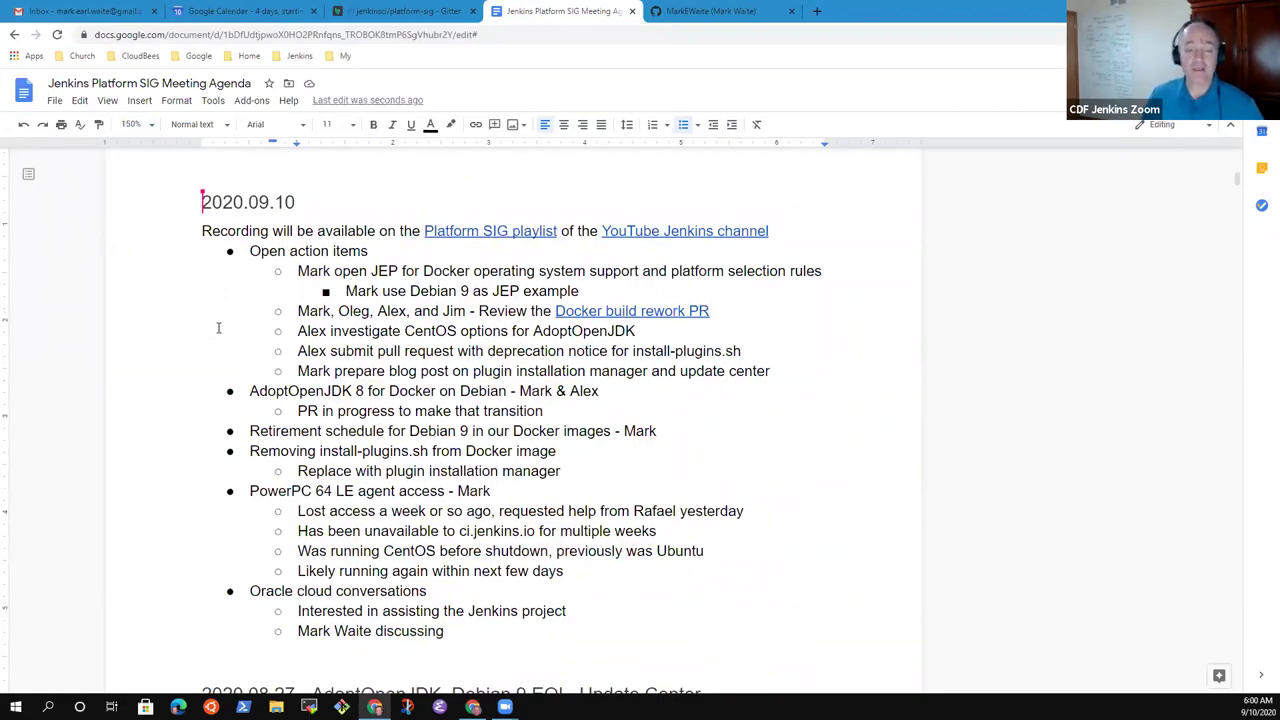
Highlight the "Open action items" heading in the 2020.09.10 agenda to introduce the first topic
click(338, 250)
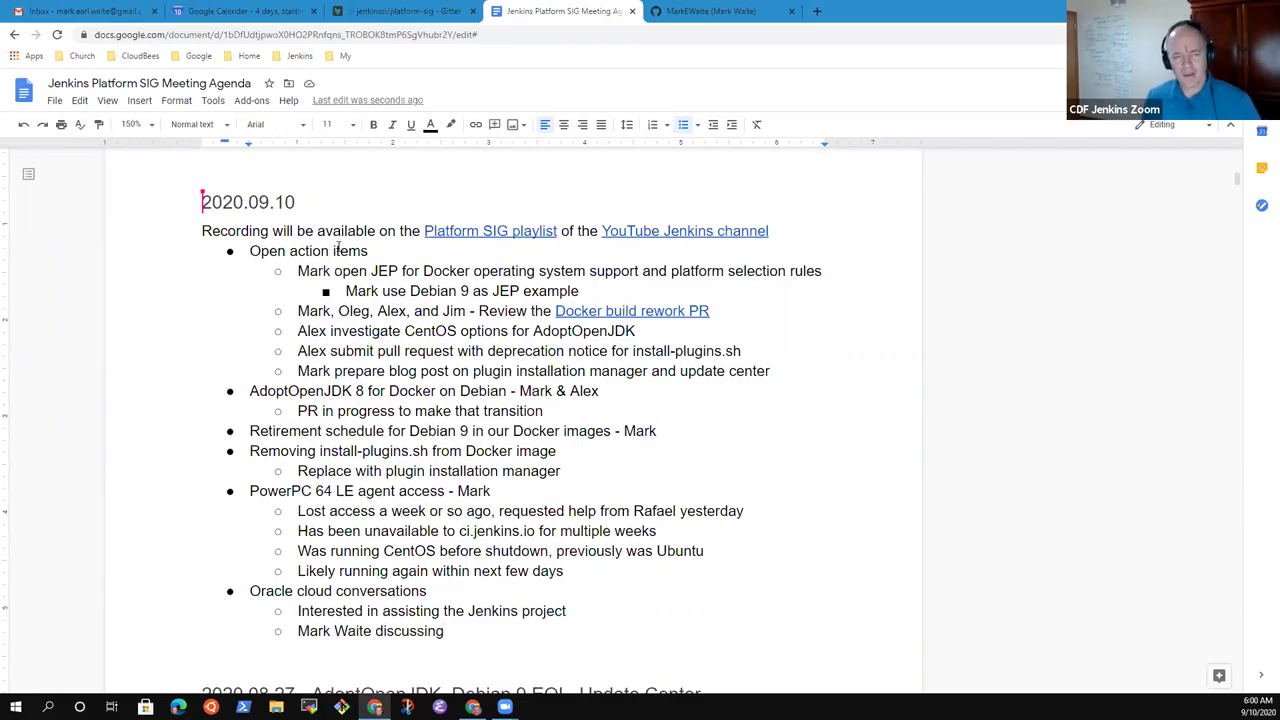
key(Home)
key(ctrl+shift+Right)
key(ctrl+shift+Right)
key(ctrl+shift+Right)
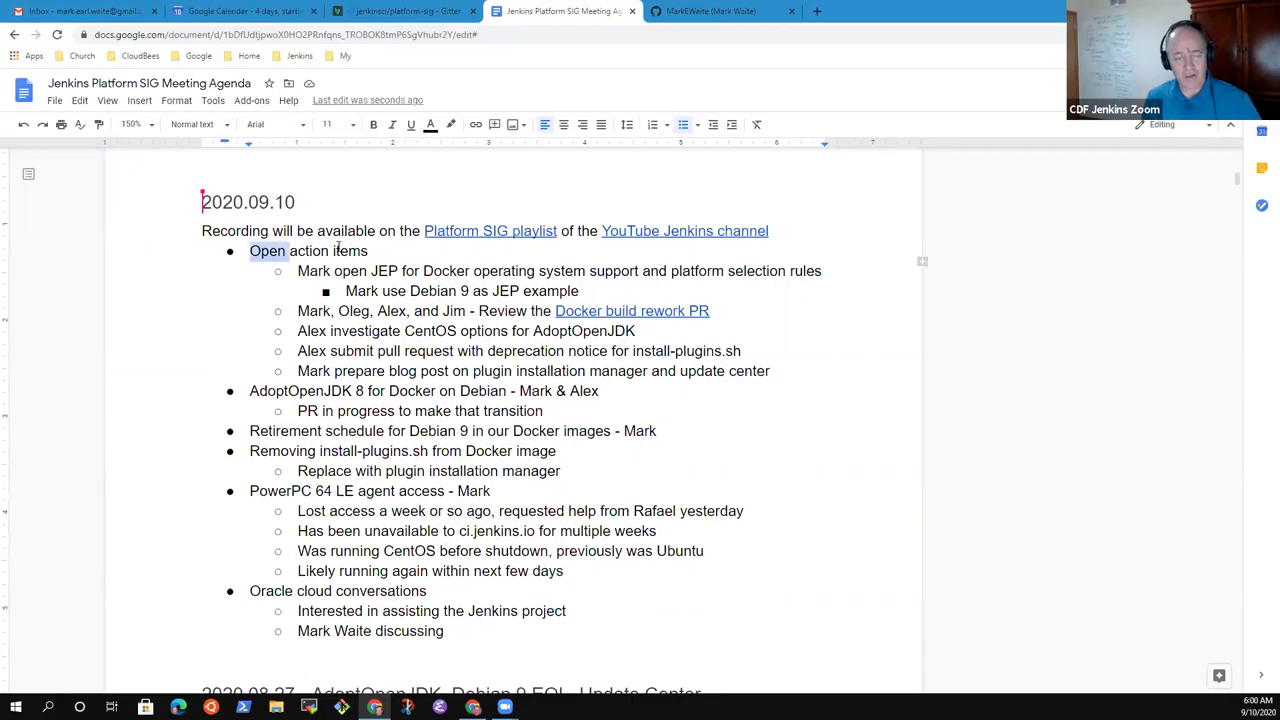
key(shift+Down)
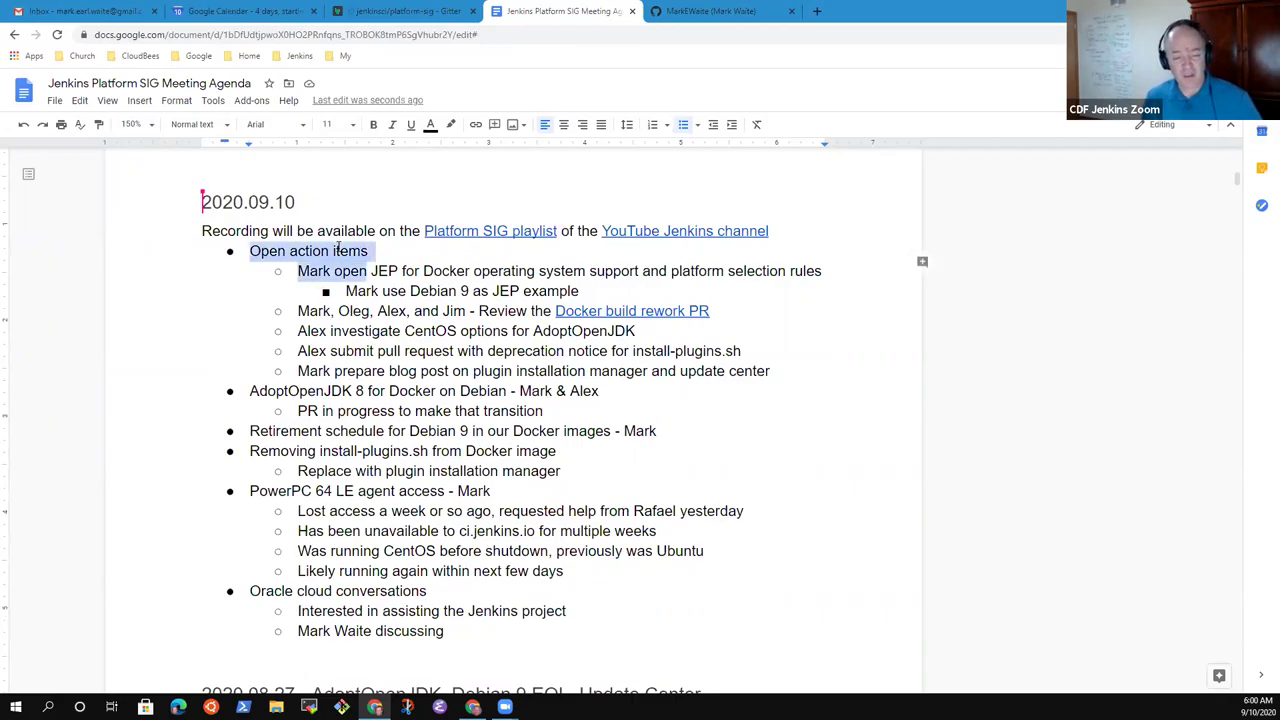
Highlight the agenda topic "AdoptOpenJDK 8 for Docker on Debian" in the 2020.09.10 section
key(Down)
key(Down)
key(Down)
key(Down)
key(Down)
key(Down)
key(Home)
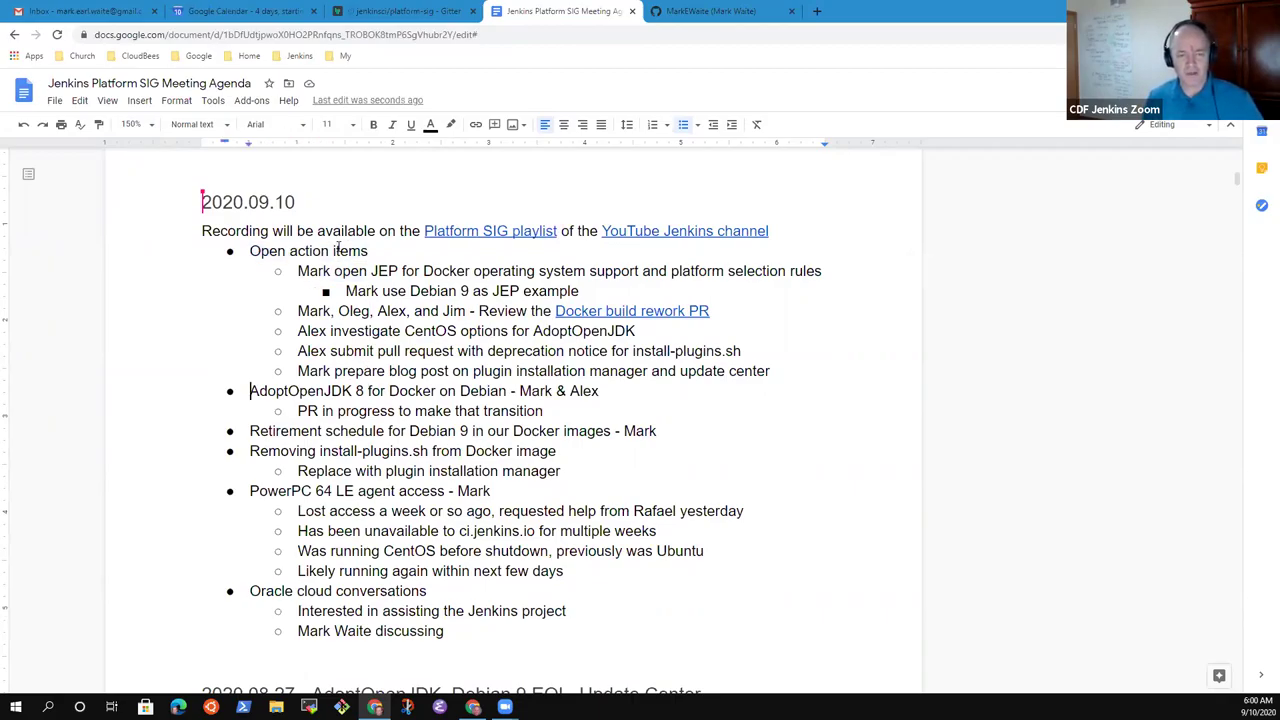
key(ctrl+shift+Right)
key(ctrl+shift+Right)
key(ctrl+shift+Right)
key(ctrl+shift+Right)
key(ctrl+shift+Right)
key(ctrl+shift+Right)
key(shift+Left)
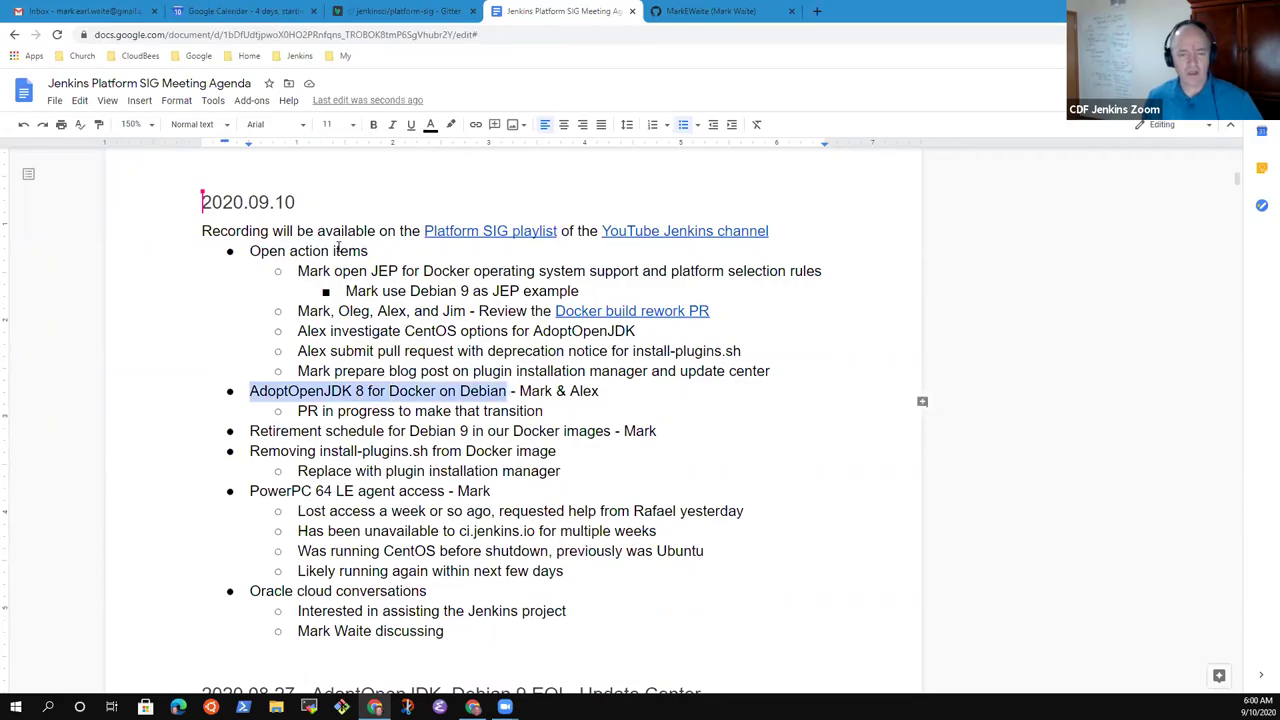
Highlight the agenda topic "Retirement schedule for Debian 9 in our Docker images"
key(Down)
key(Down)
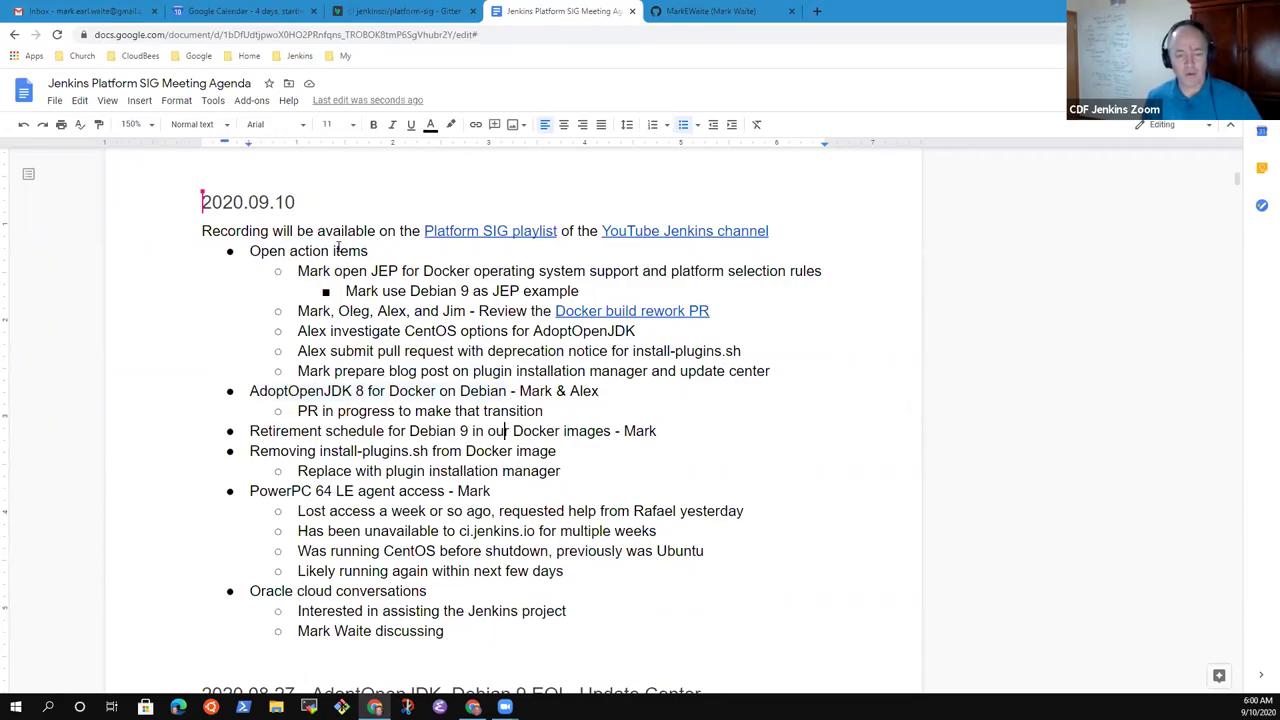
key(Home)
key(ctrl+shift+Right)
key(ctrl+shift+Right)
key(ctrl+shift+Right)
key(ctrl+shift+Right)
key(ctrl+shift+Right)
key(ctrl+shift+Right)
key(ctrl+shift+Right)
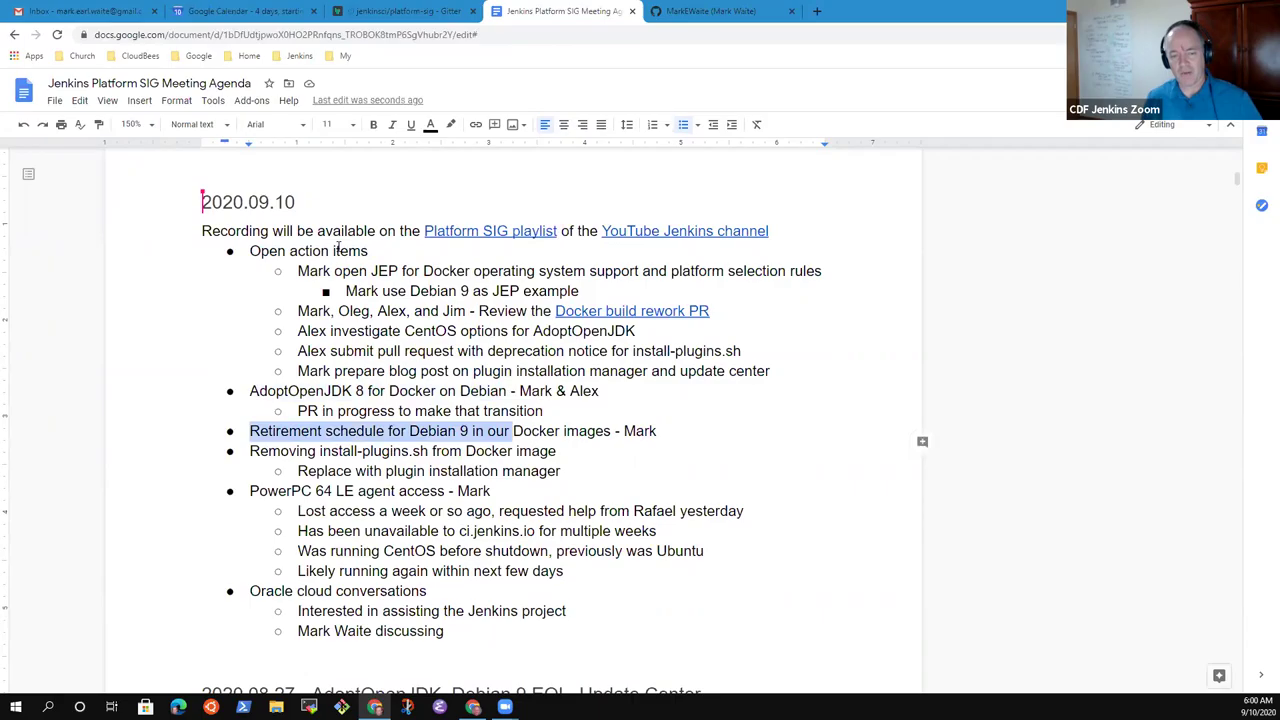
key(ctrl+shift+Right)
key(ctrl+shift+Right)
key(shift+Left)
Highlight the install-plugins.sh removal topic, followed by the PowerPC 64 LE agent access topic
key(Down)
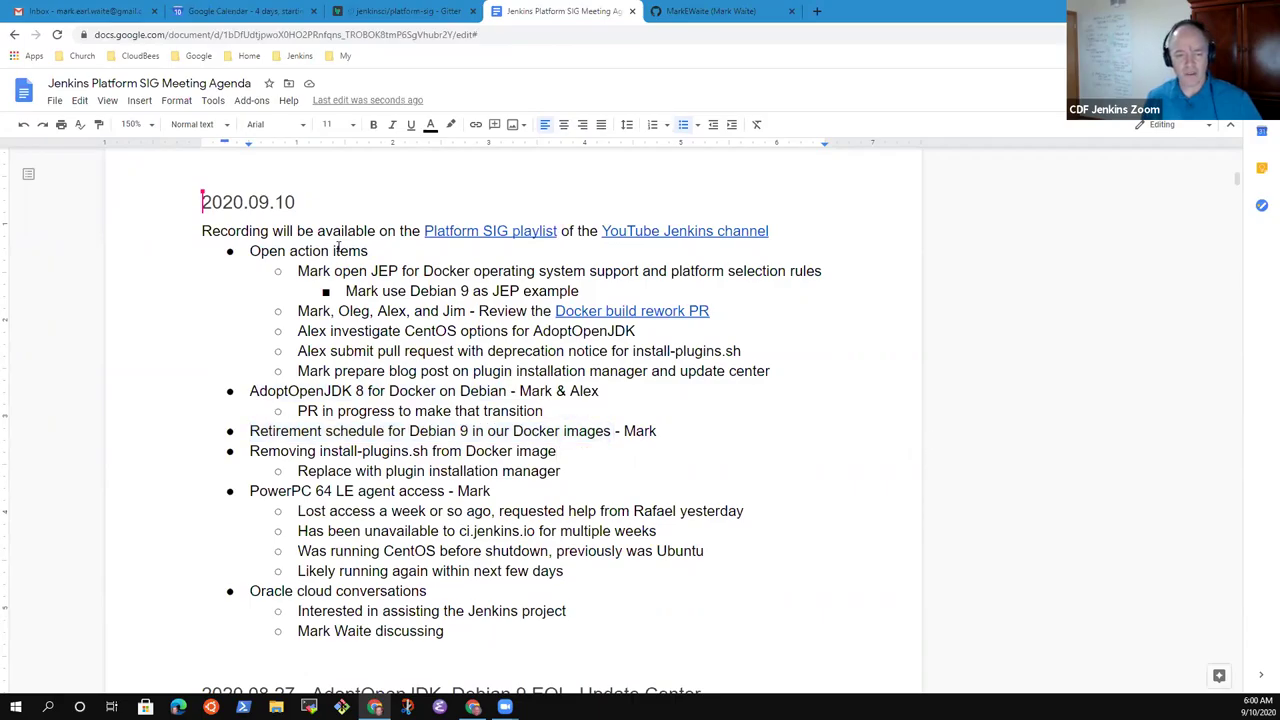
key(shift+End)
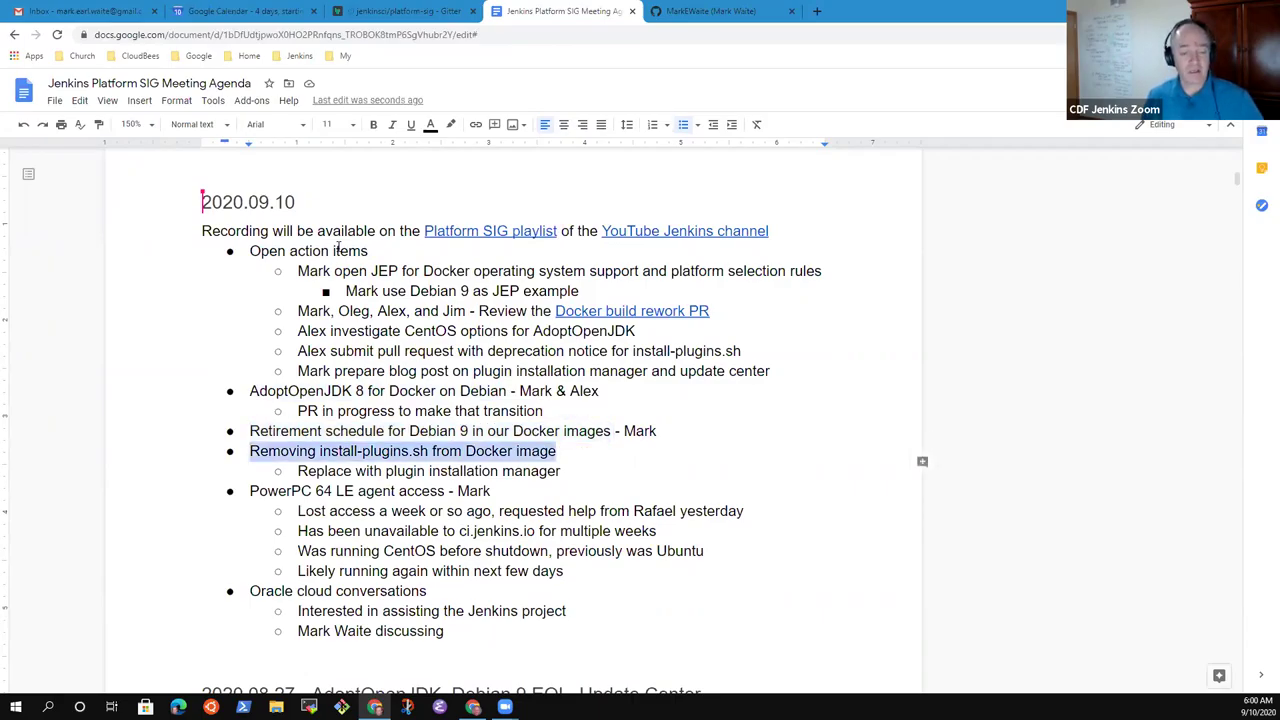
key(Down)
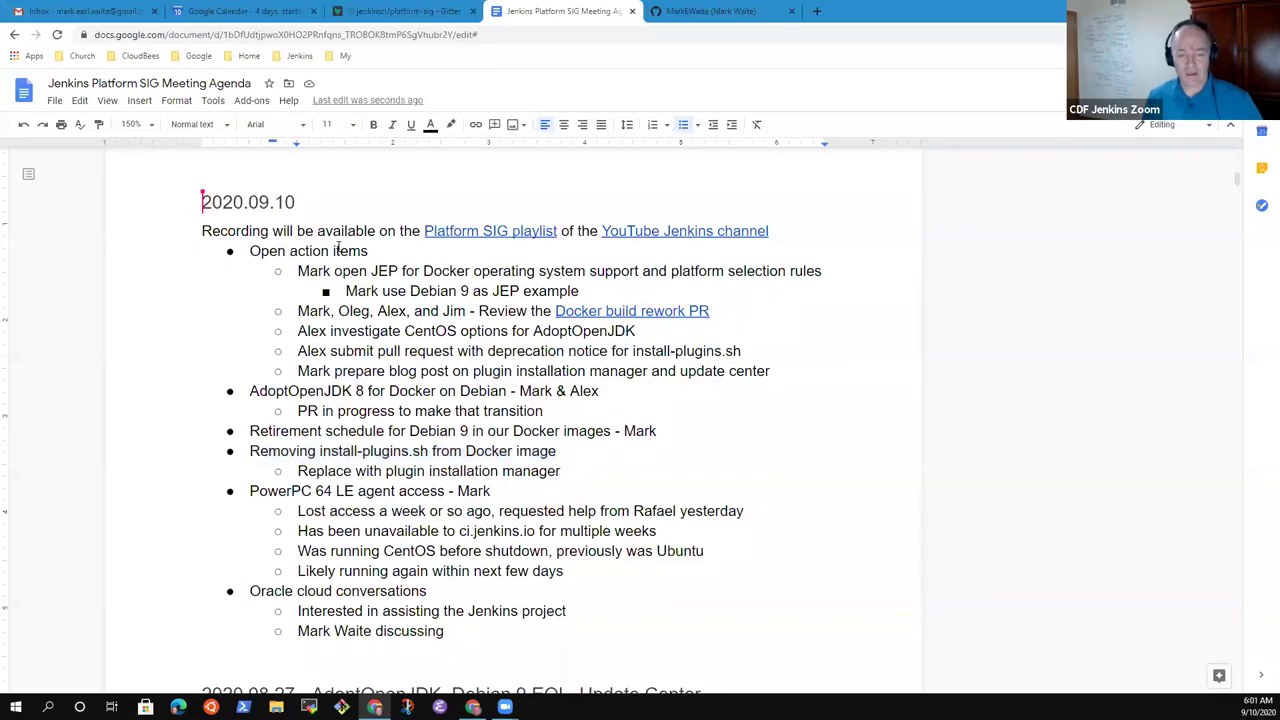
key(Down)
key(Home)
key(shift+End)
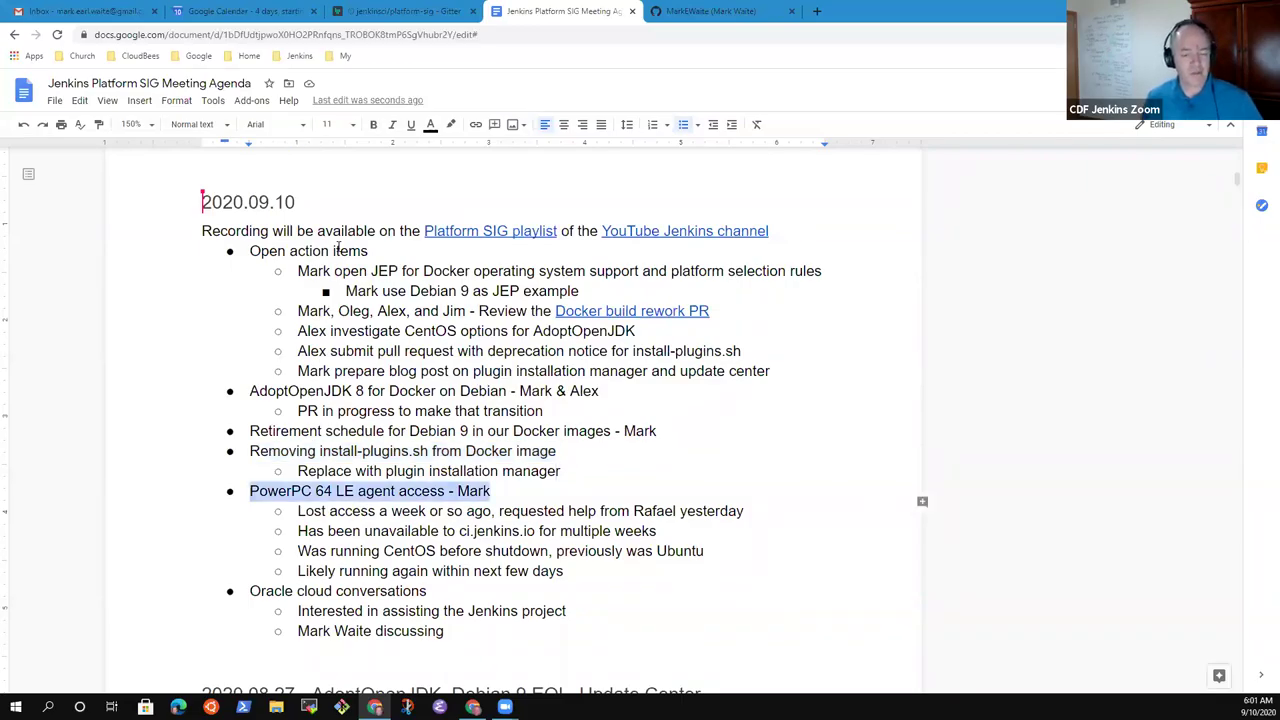
Highlight the "Oracle cloud conversations" topic at the end of the 2020.09.10 agenda
key(Down)
key(Down)
key(Down)
key(Down)
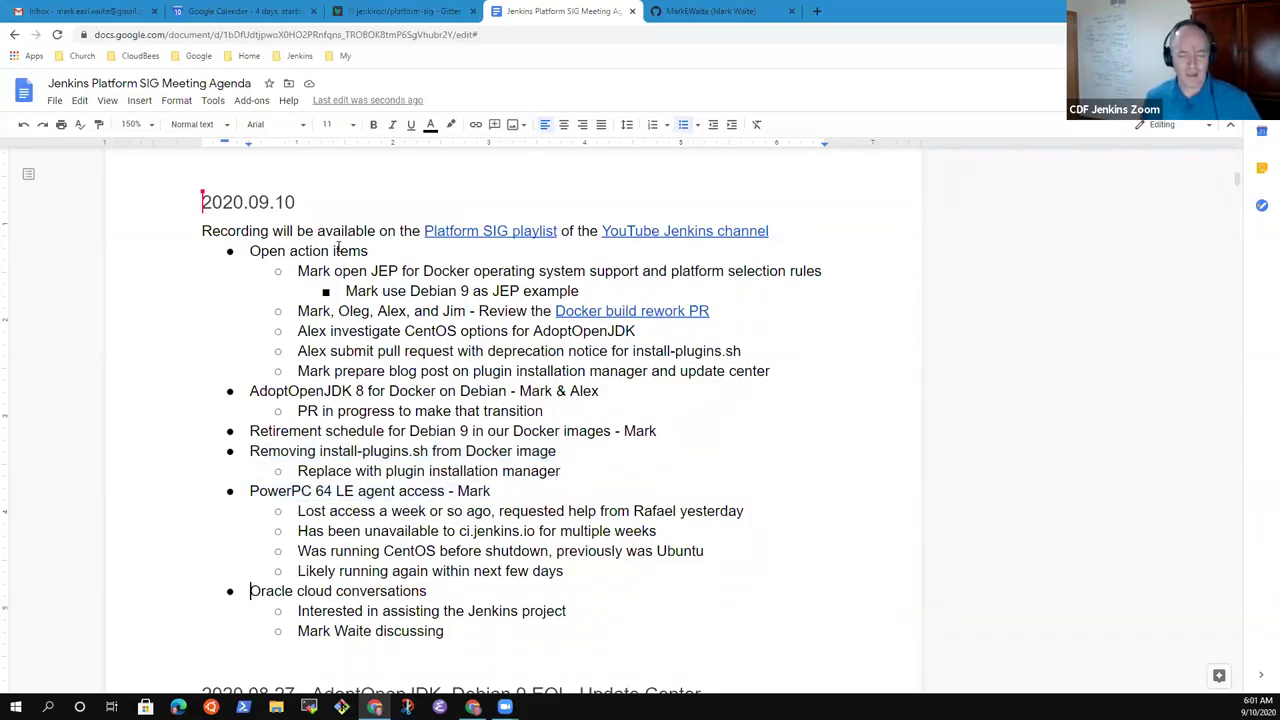
key(shift+End)
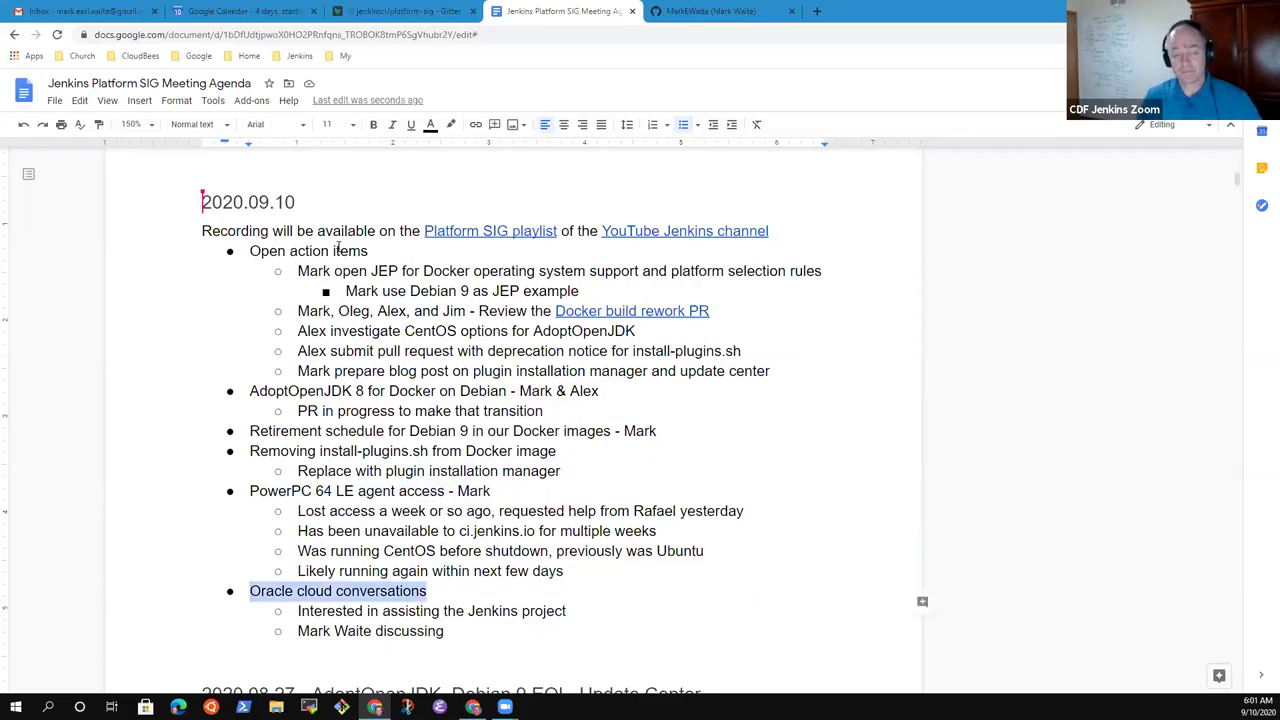
Return to the open action items and highlight the one about the JEP for Docker operating system support and platform selection rules
key(Up)
key(Up)
key(Up)
key(Up)
key(Up)
key(Up)
key(Up)
key(Up)
key(Up)
key(Up)
key(Up)
key(Up)
key(Up)
key(Up)
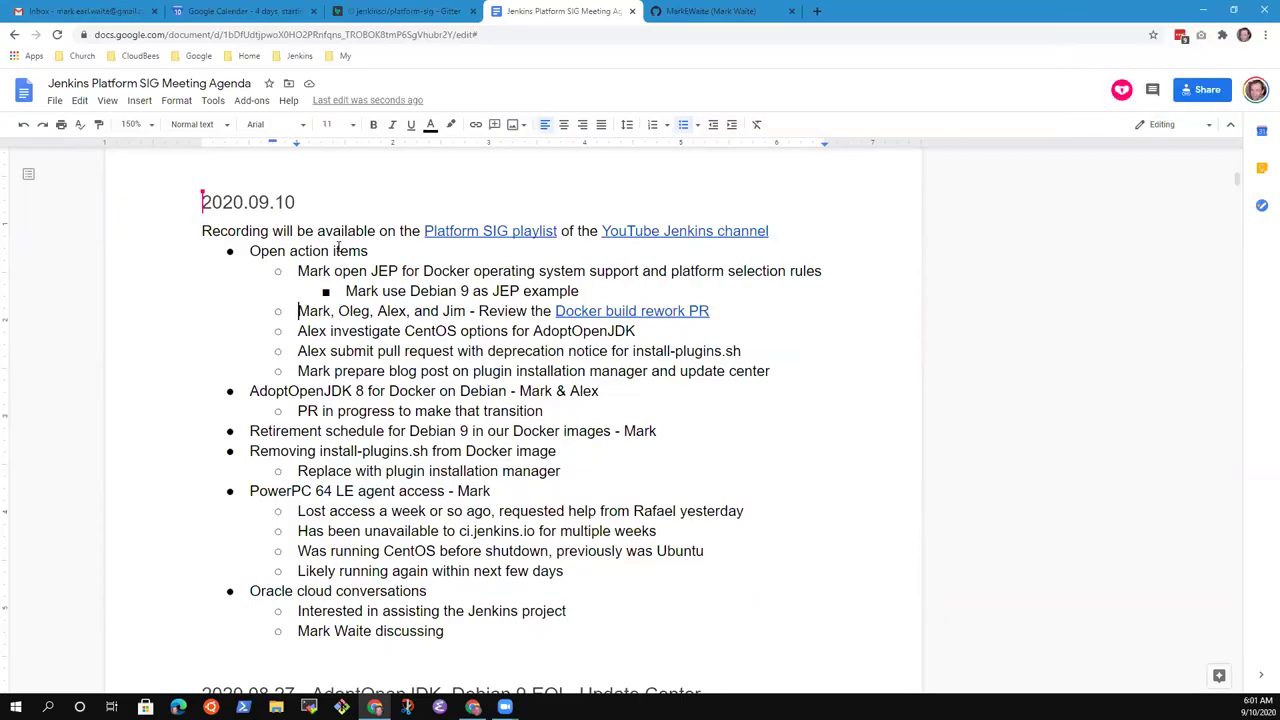
key(Up)
key(Up)
key(shift+End)
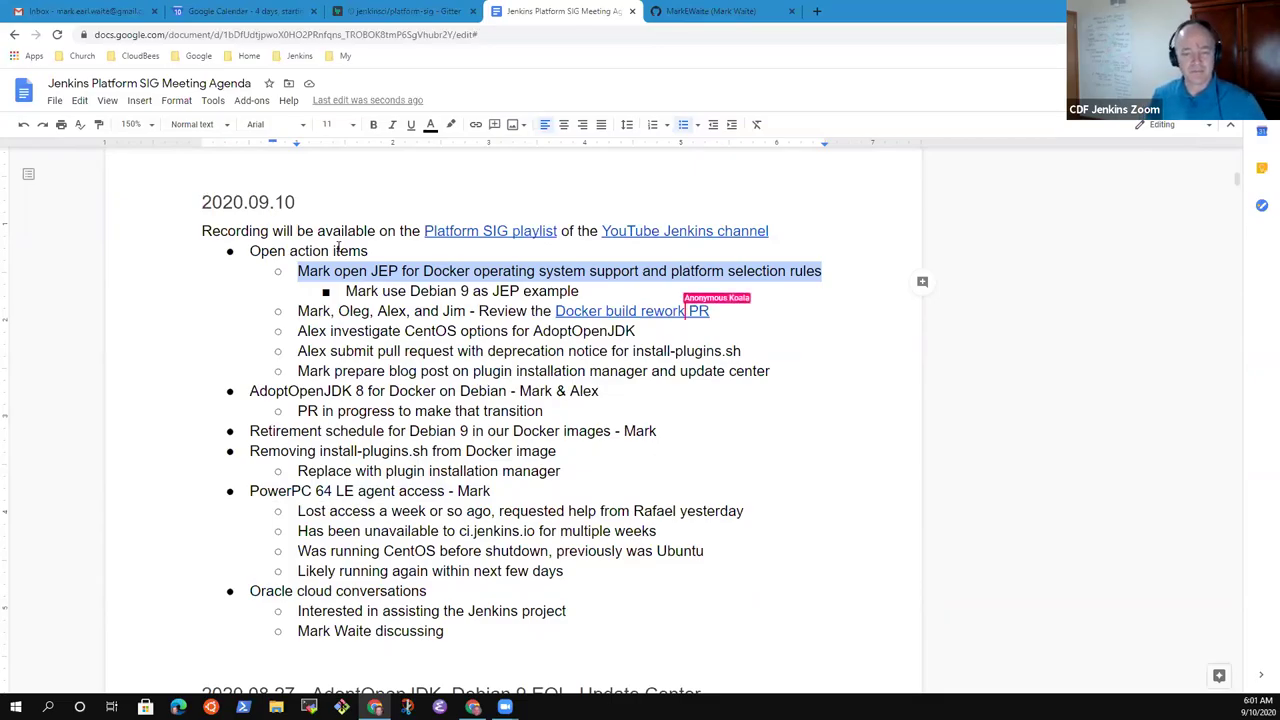
Add the nested bullet "Merged and complete" under the Docker build rework PR review action item
key(Down)
key(Down)
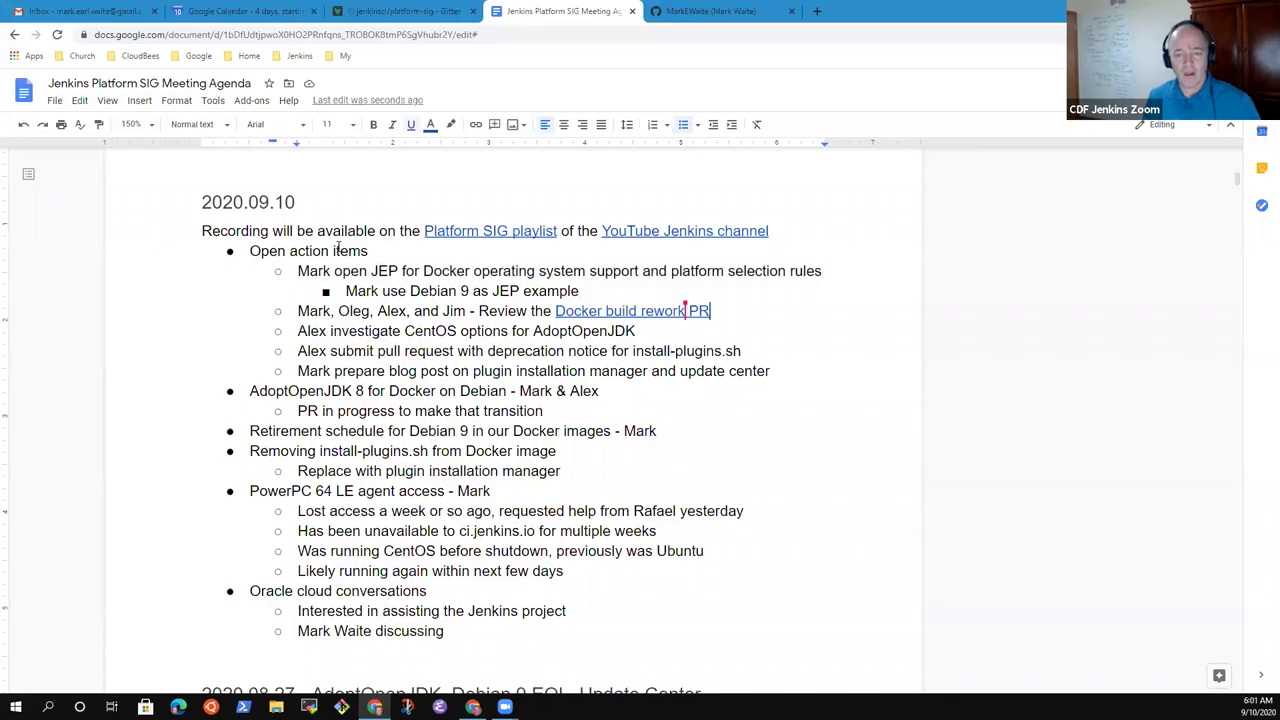
key(shift+Home)
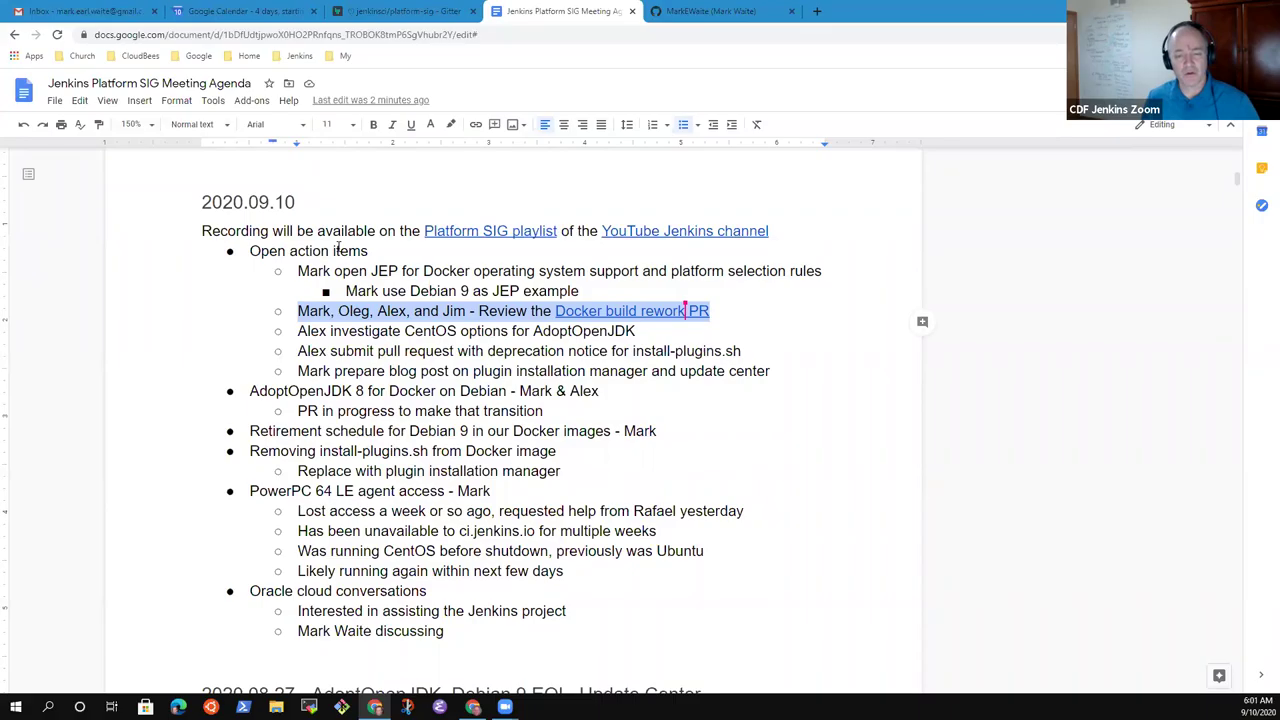
key(End)
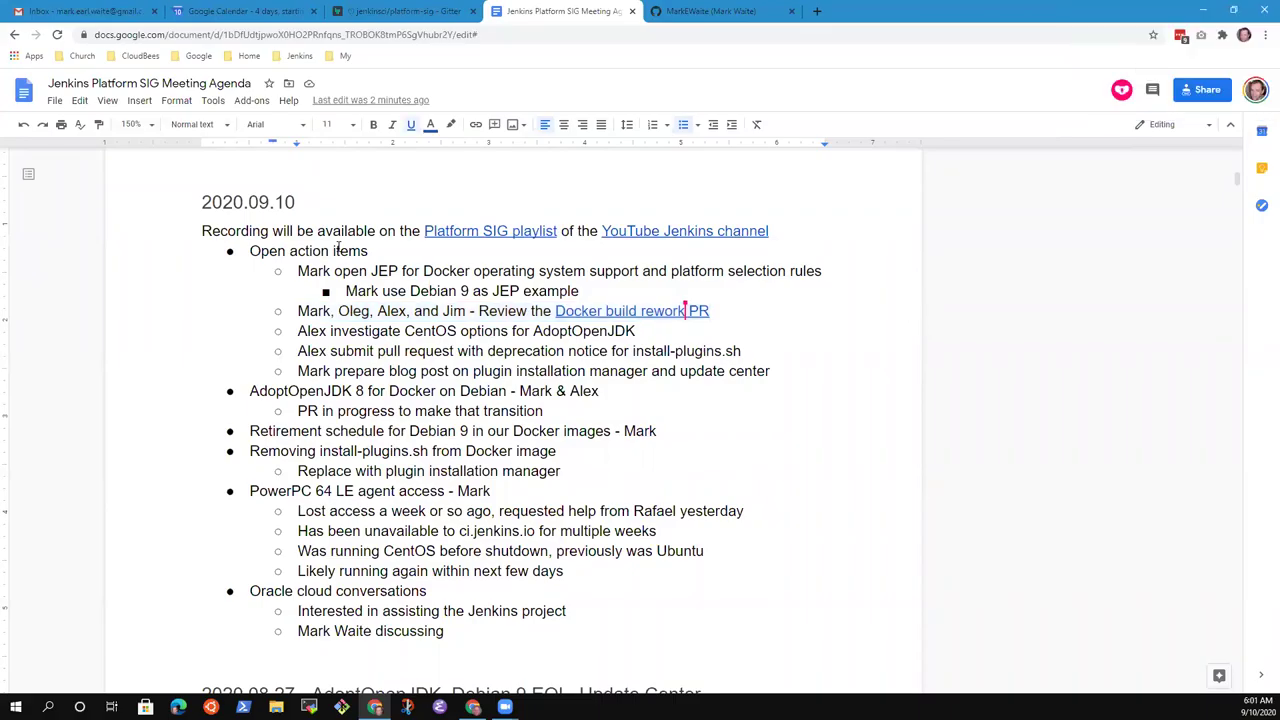
key(Return)
key(Tab)
text(Merged )
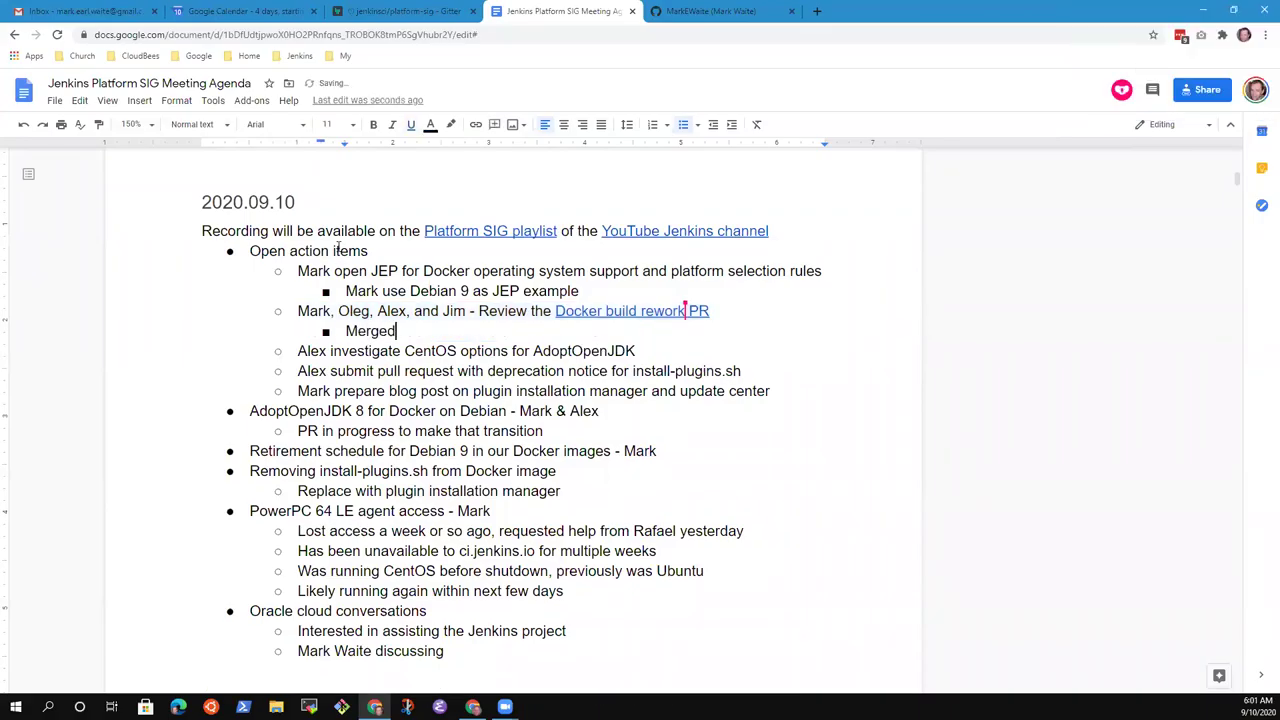
text(and com)
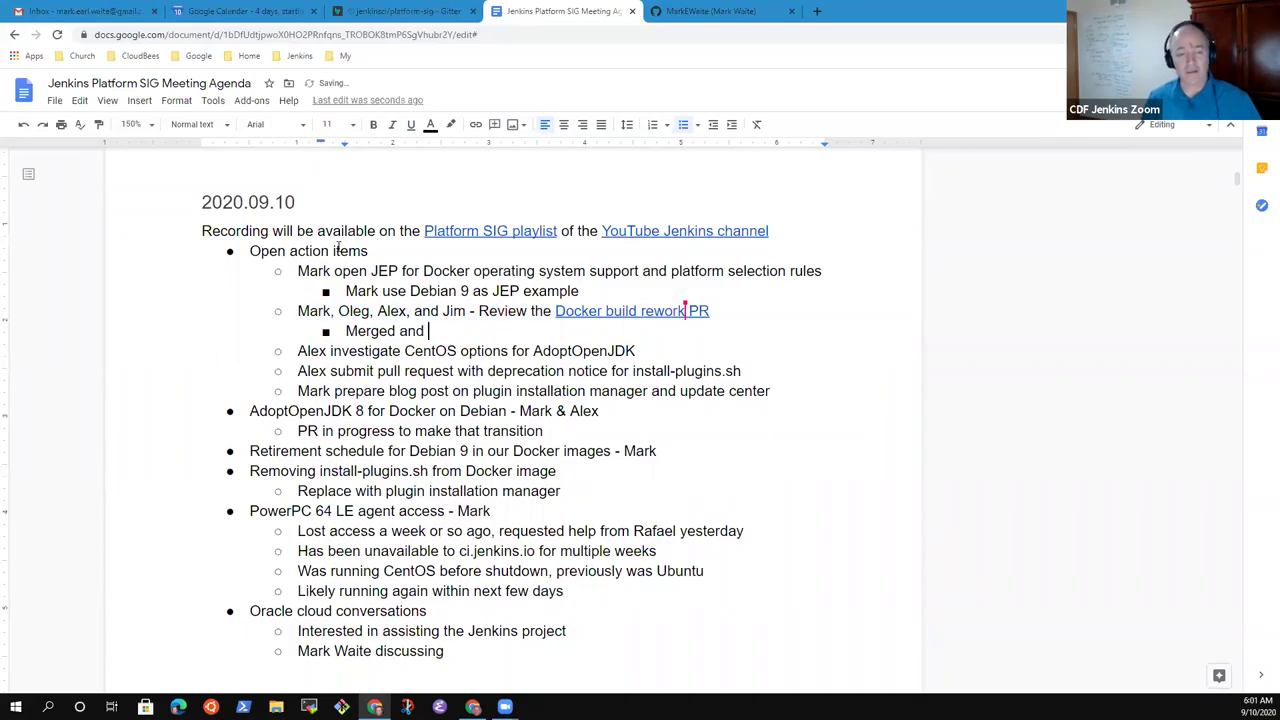
key(BackSpace)
text(mplete)
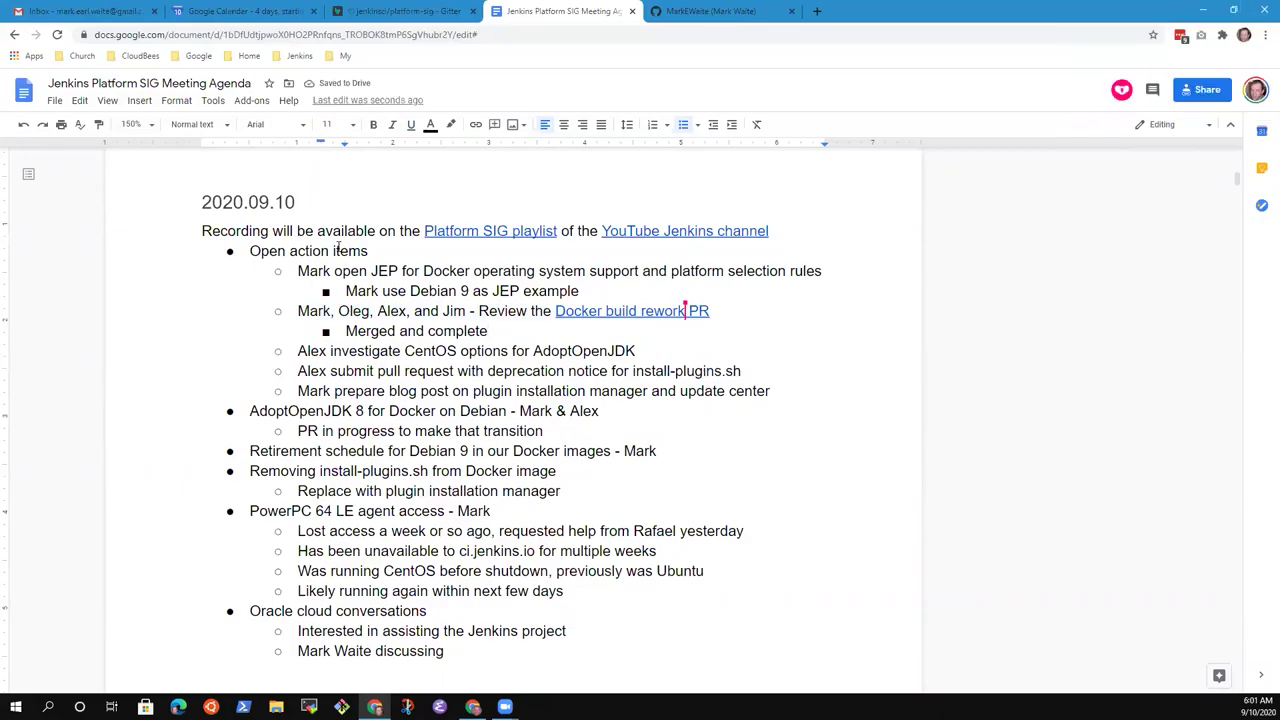
Add a second nested bullet, "Some new tasks that need to be completed", under the Docker build rework PR item
key(Return)
text(Some ne)
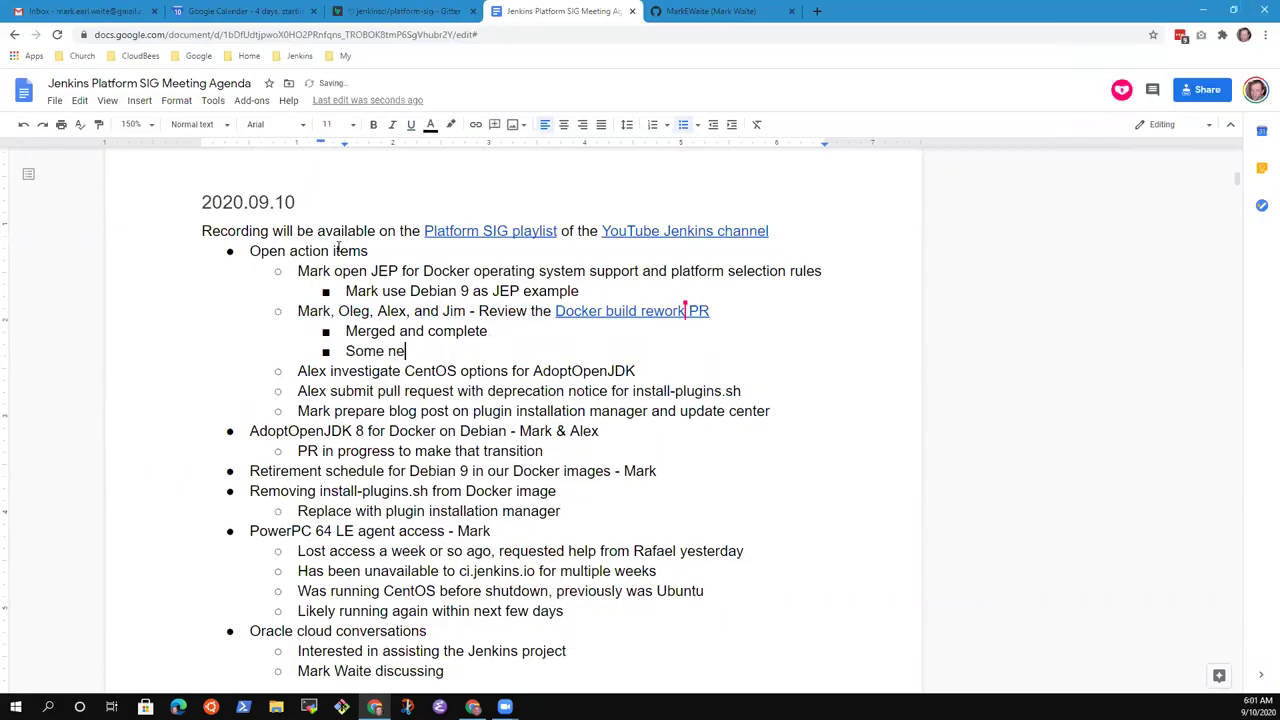
text(w tasks that need to be clo)
text(se)
key(BackSpace)
key(BackSpace)
key(BackSpace)
key(BackSpace)
key(BackSpace)
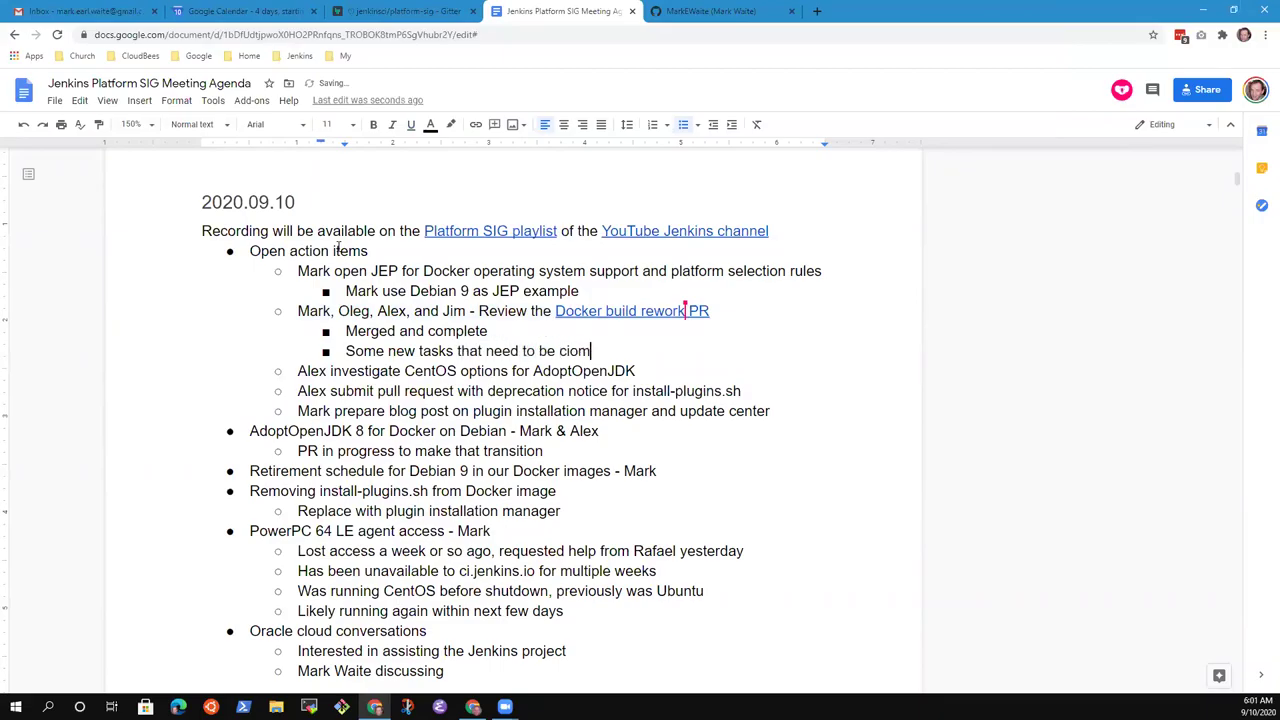
text(completed)
Add a third nested bullet reading "Needs one more change to the Jenkinsfile, new pull request"
key(Return)
text(Needs on)
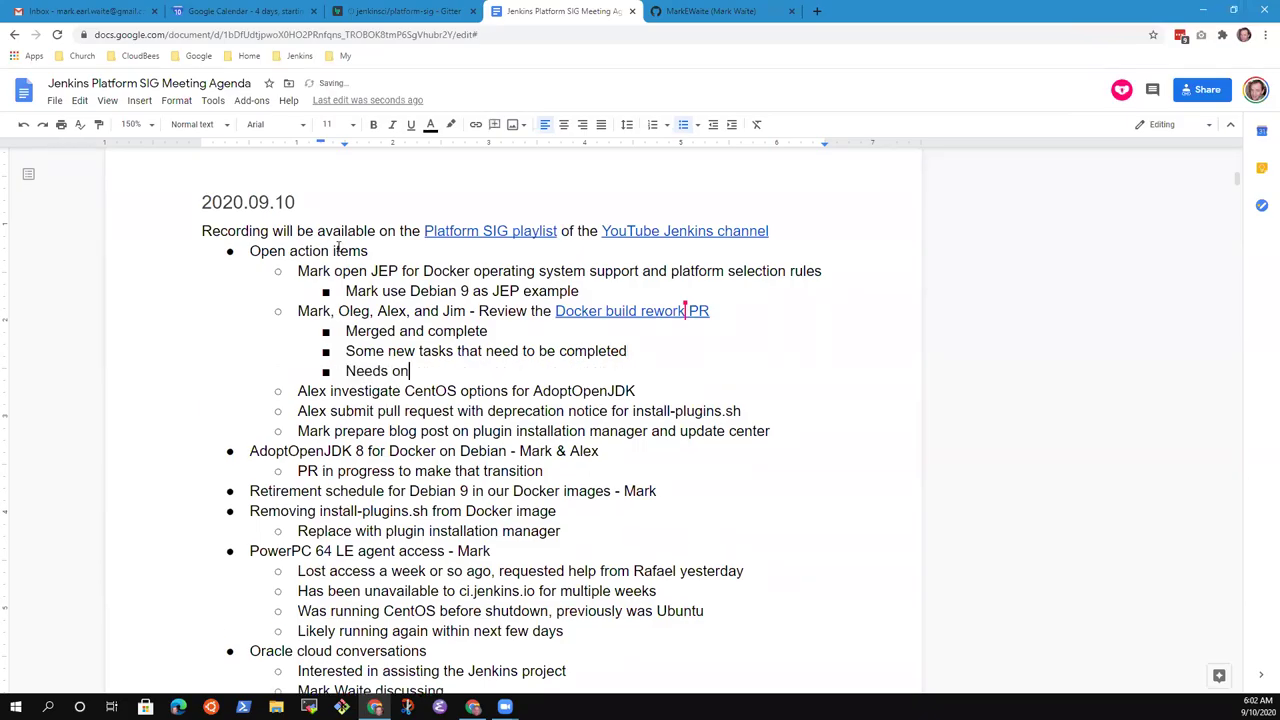
text(e more change to the Jenkinsfil)
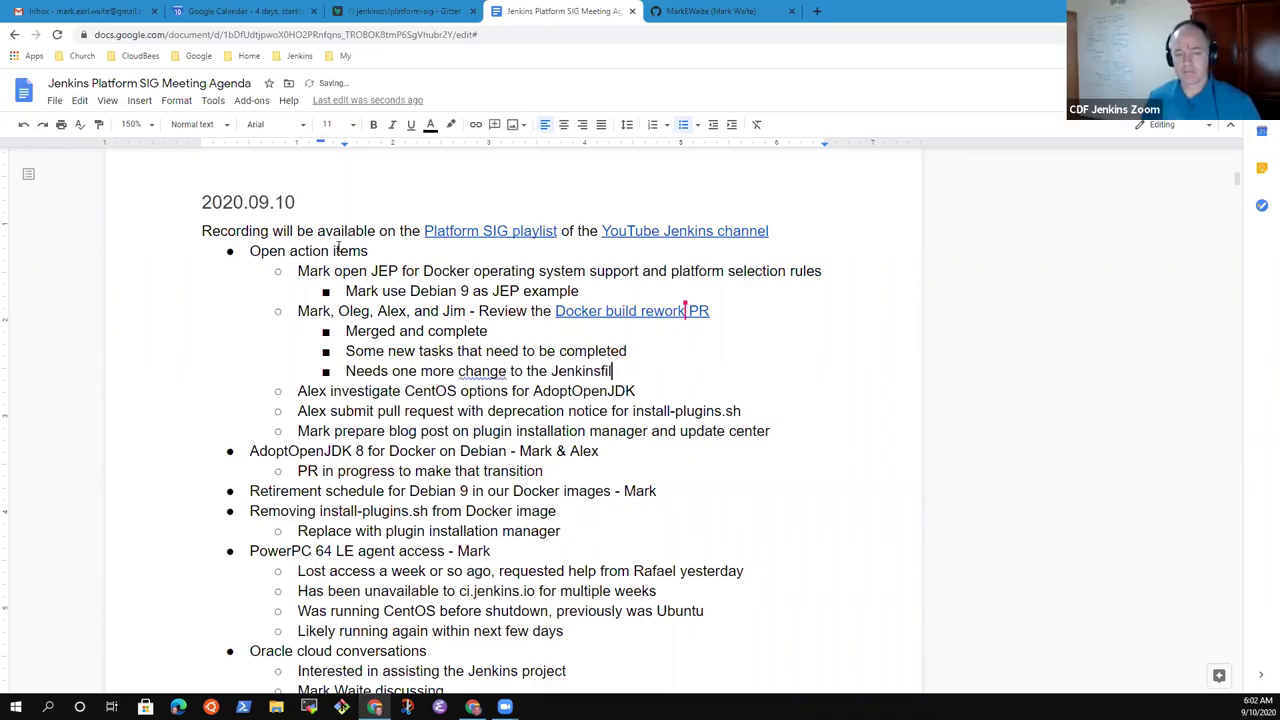
text(e)
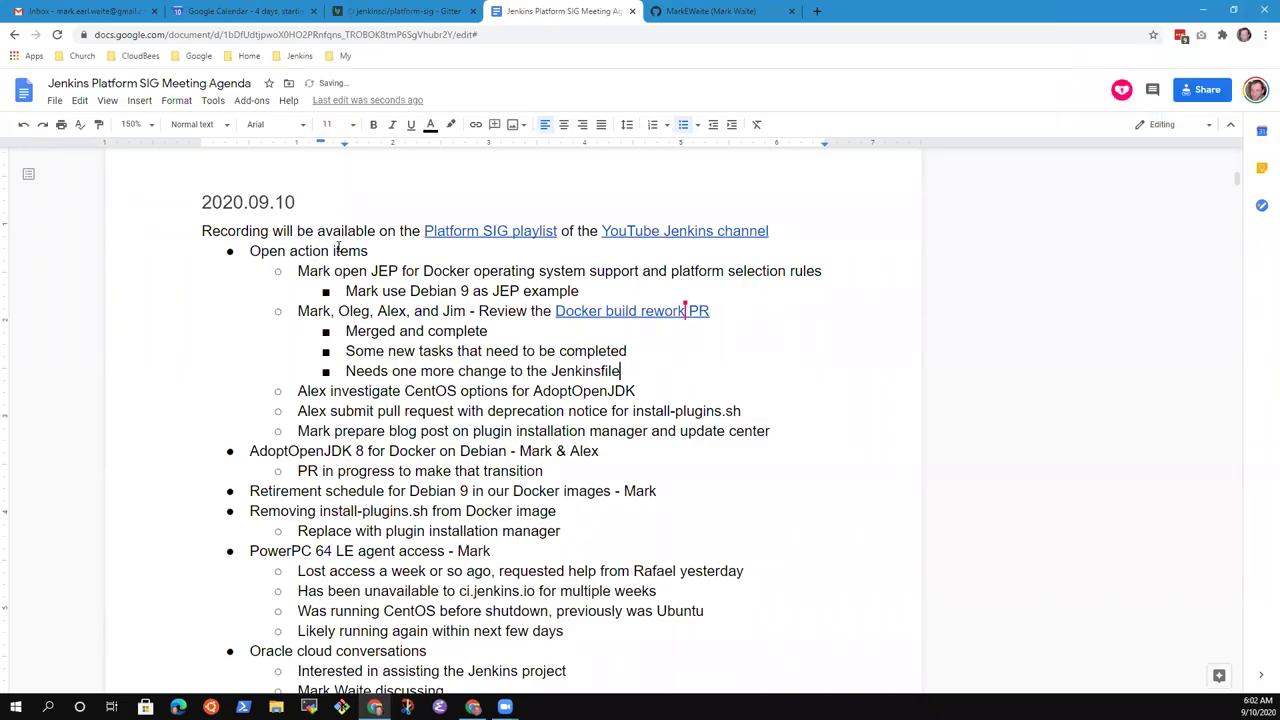
text(, new pulll)
key(ctrl+BackSpace)
text(pull reque)
key(ctrl+BackSpace)
key(ctrl+BackSpace)
text(pull request)
Add the nested bullet "Adopt has a page with installation options" under the action item on CentOS options for AdoptOpenJDK
key(Right)
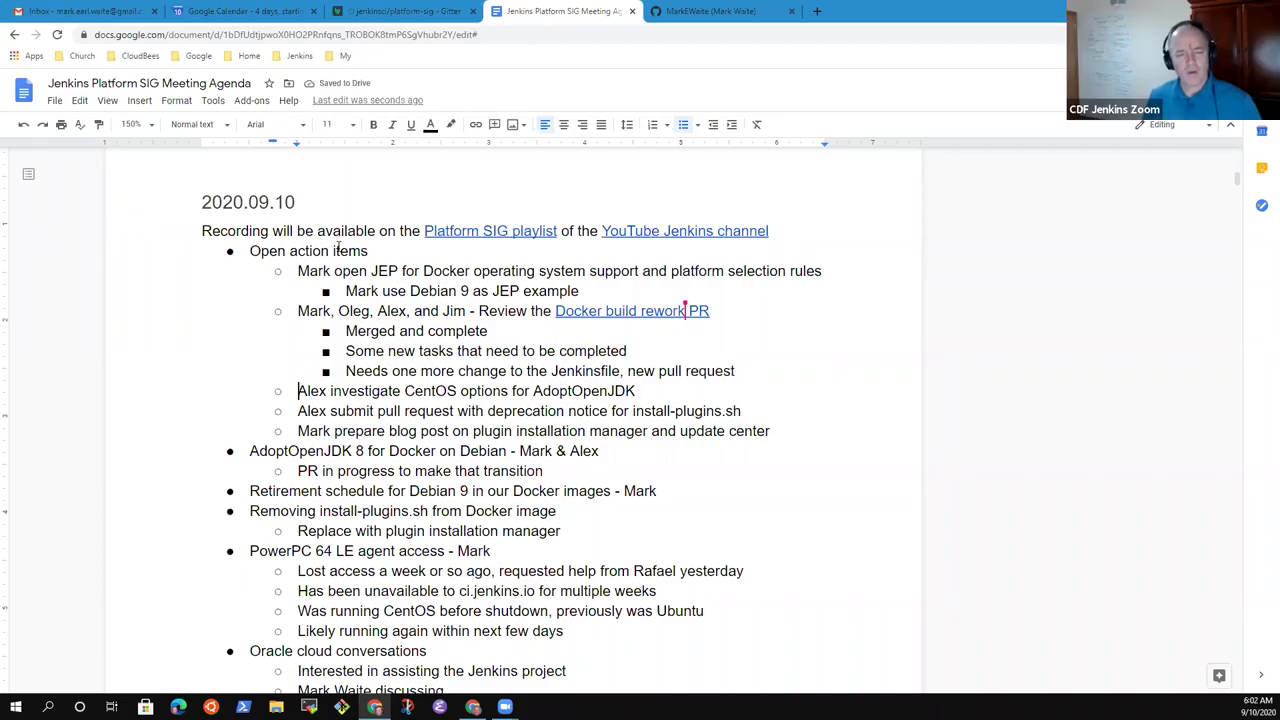
key(shift+End)
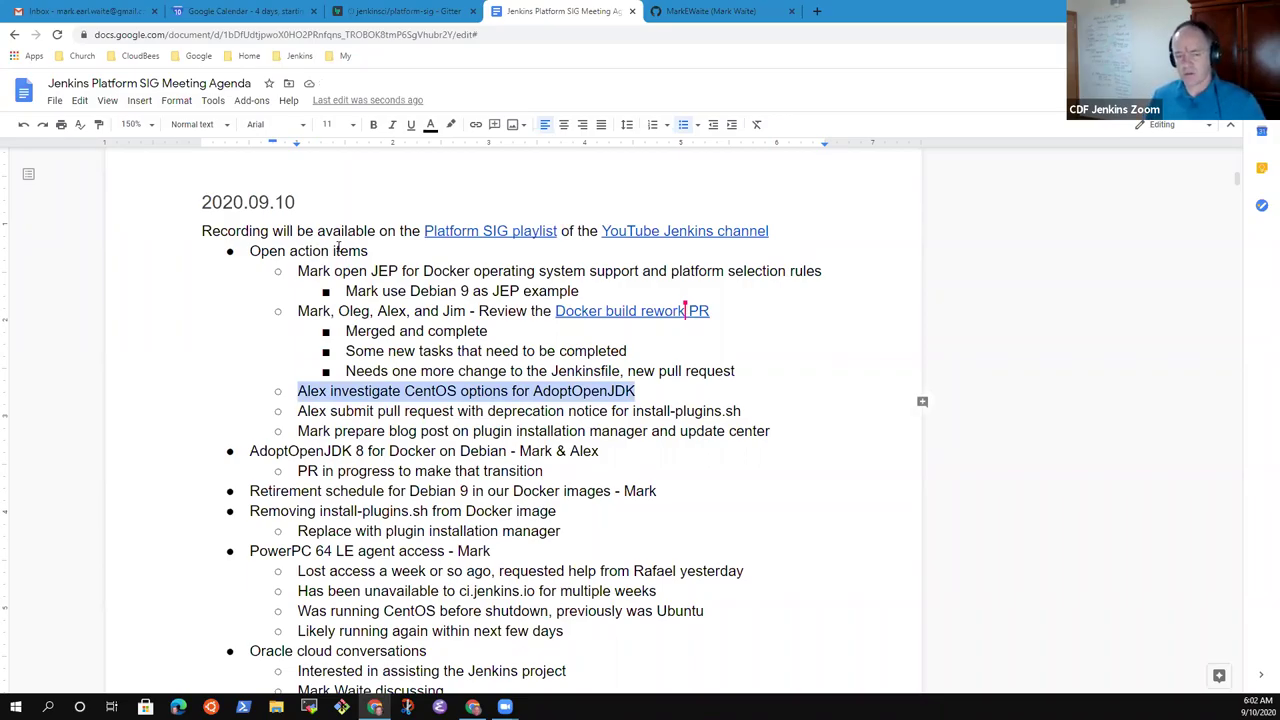
key(Right)
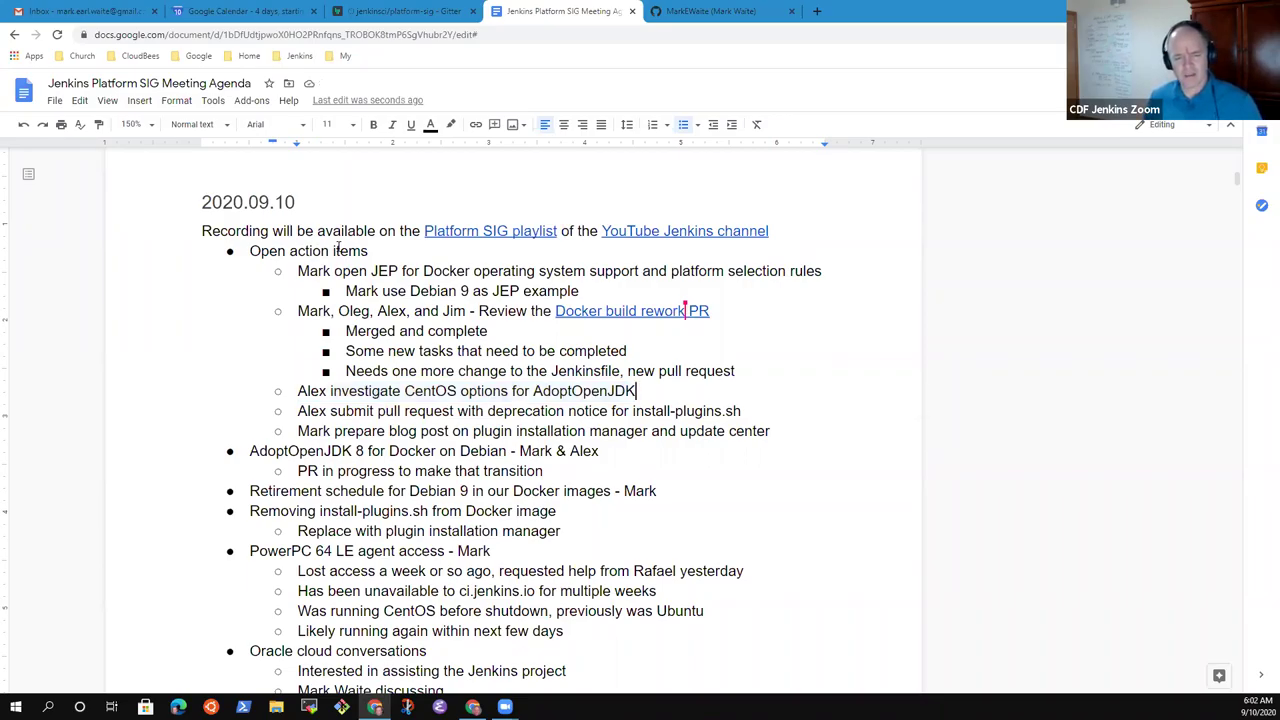
key(Return)
key(Tab)
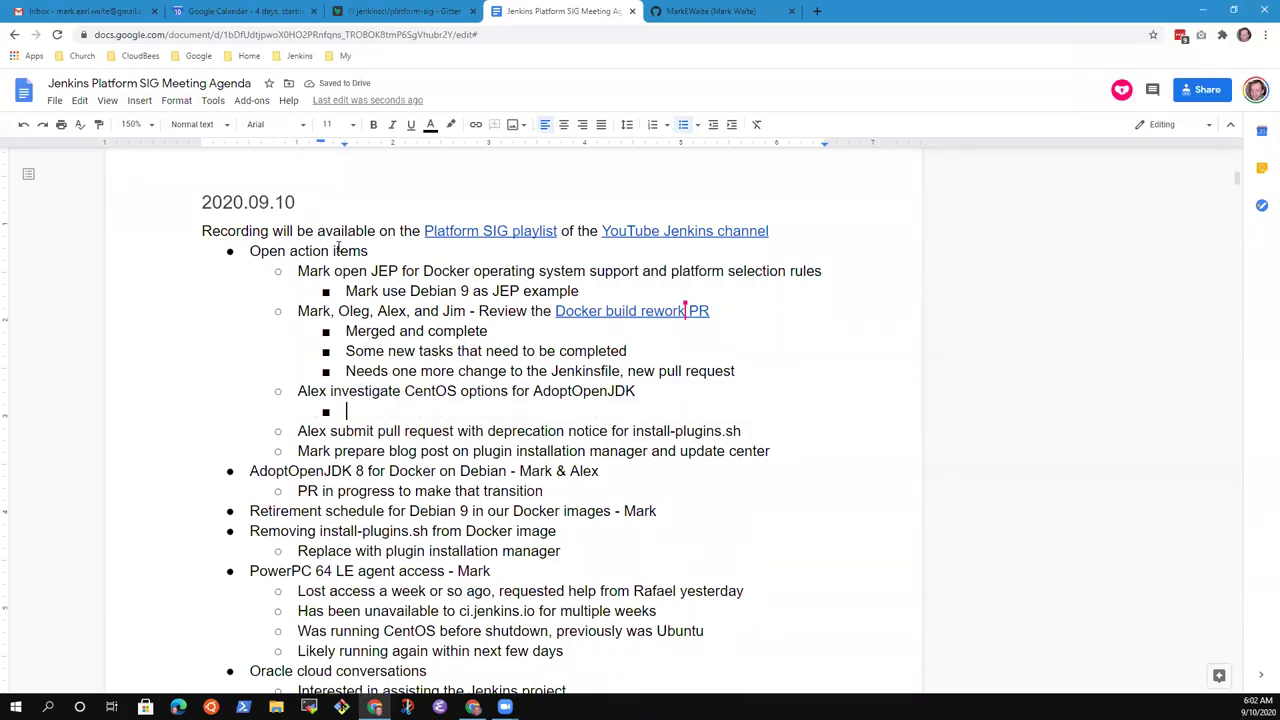
text(Adopt has a )
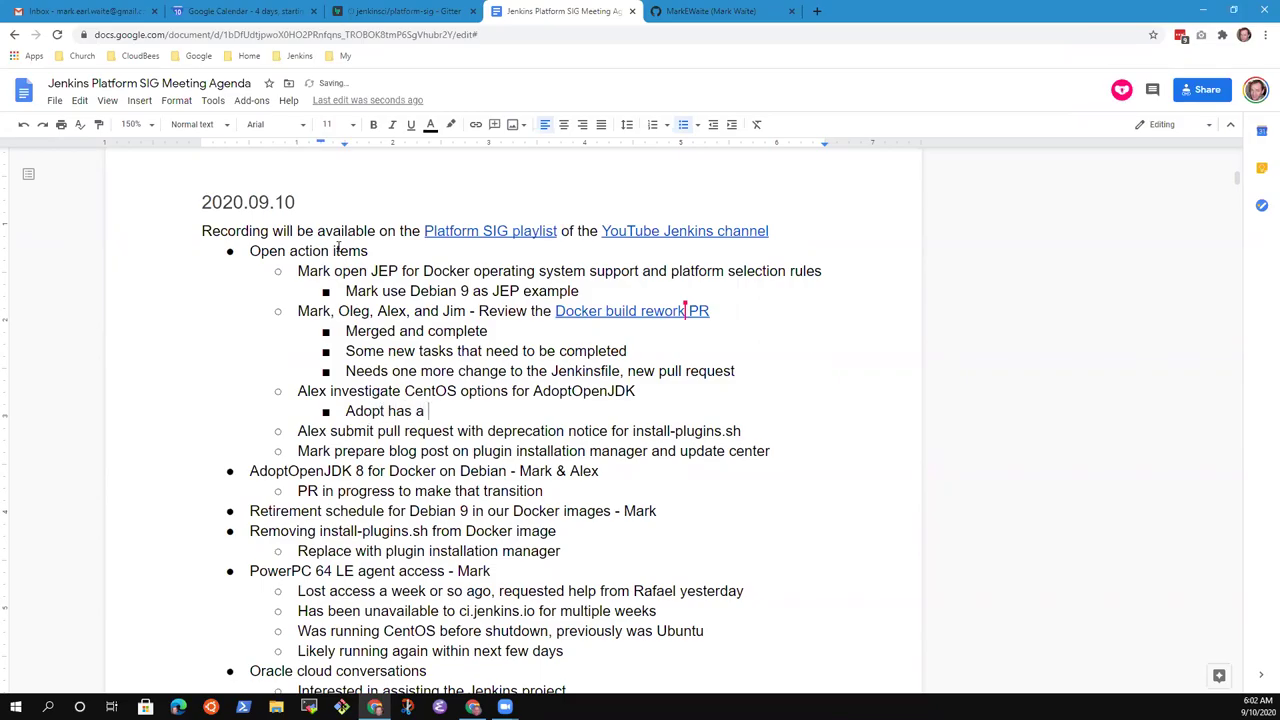
text(page with installa)
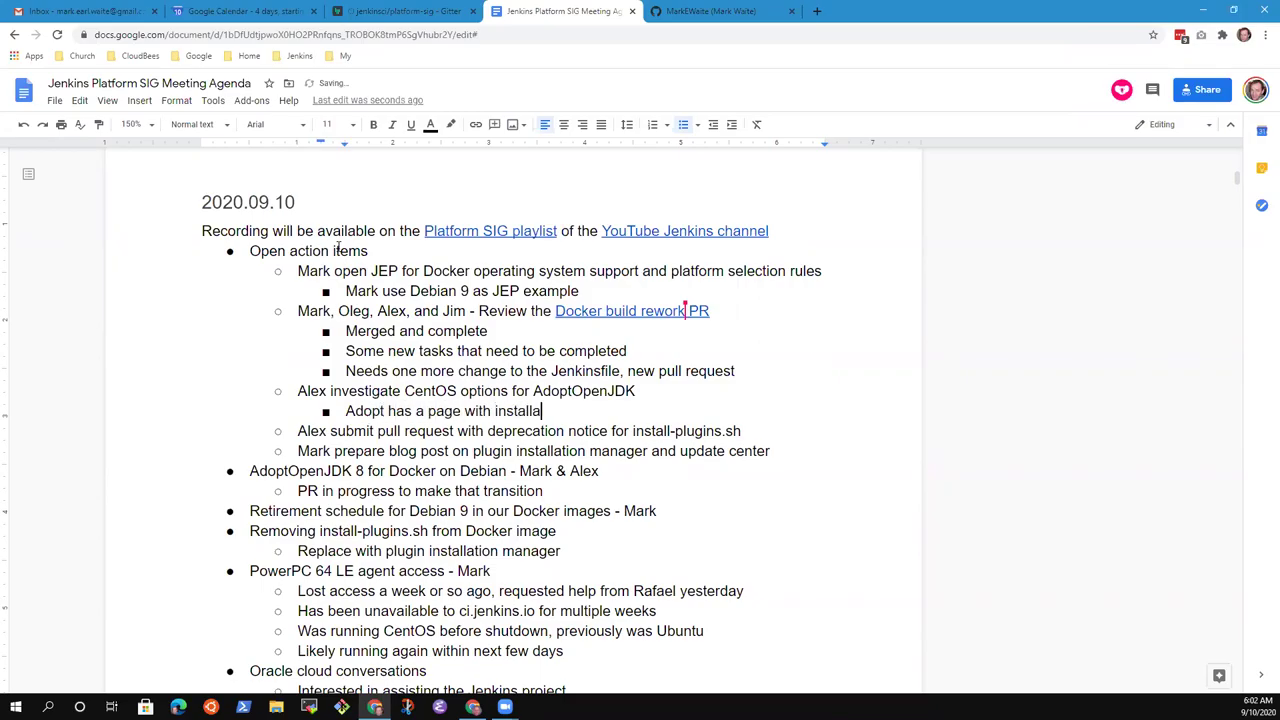
text(tion options)
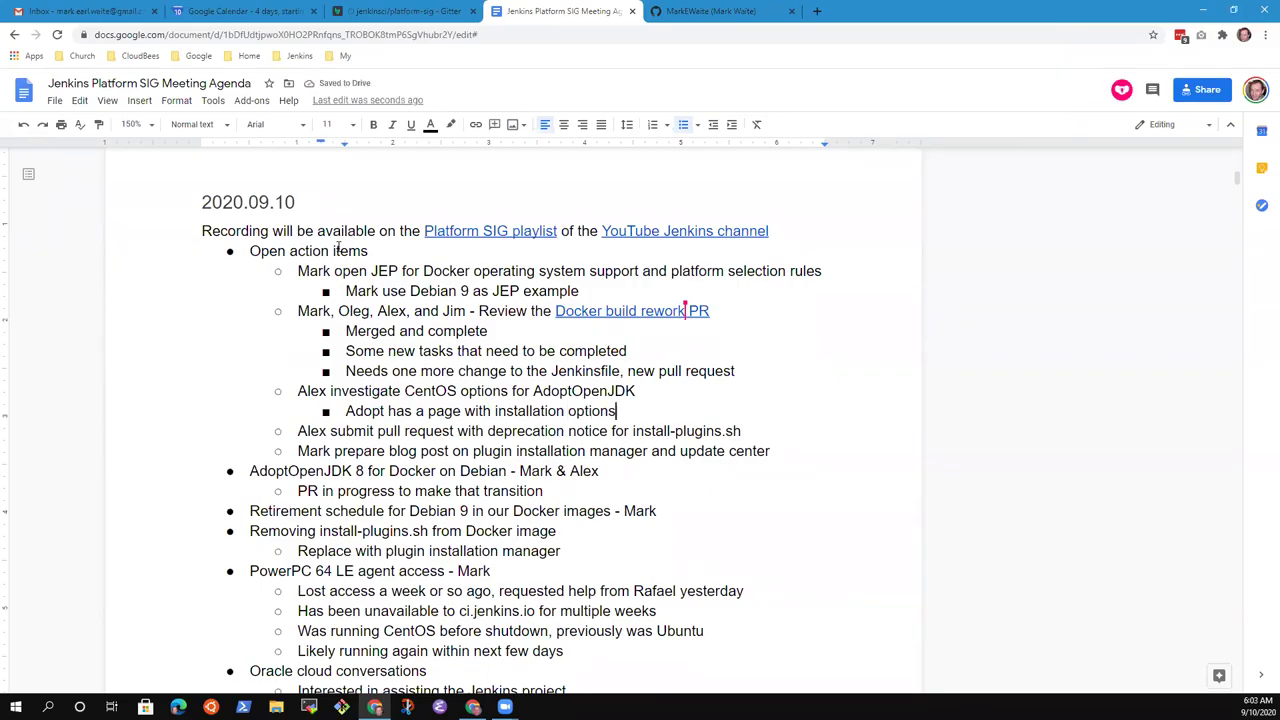
Add a second nested bullet under the CentOS options item reading "Will consider pull requests to use AdoptOpenJDK on CentOS"
key(Return)
text(W)
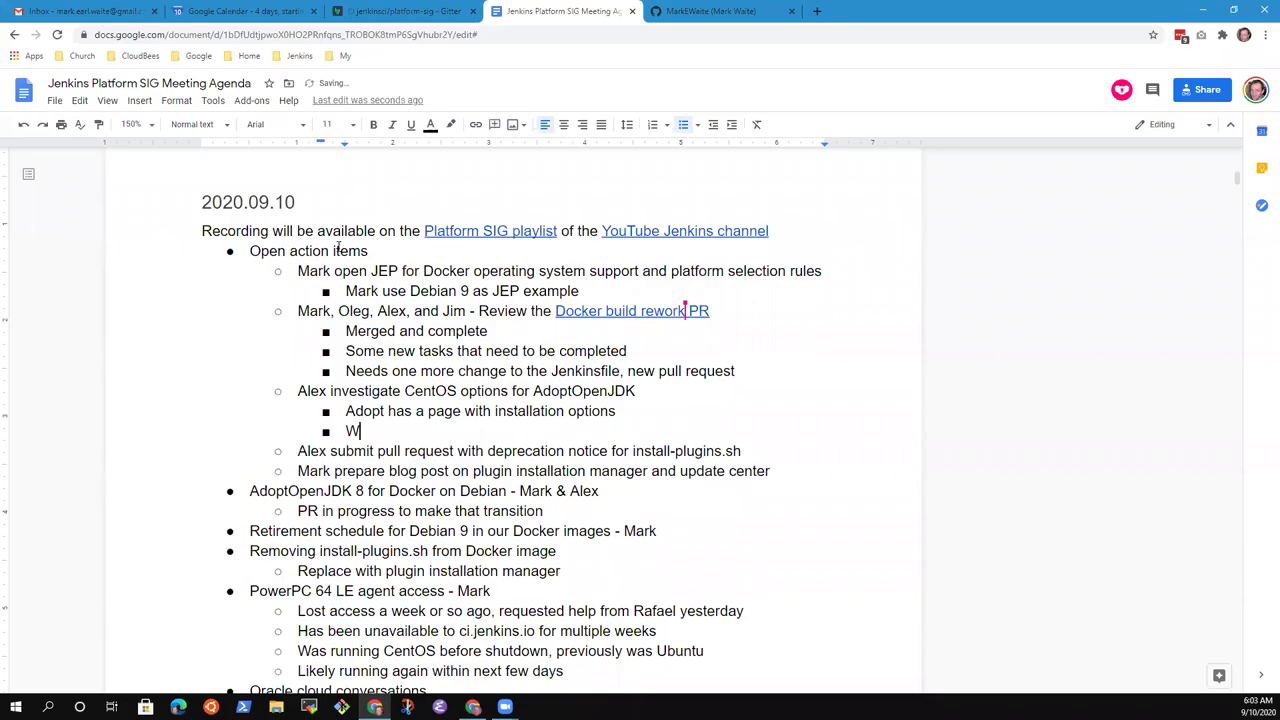
text(ill consider pull request)
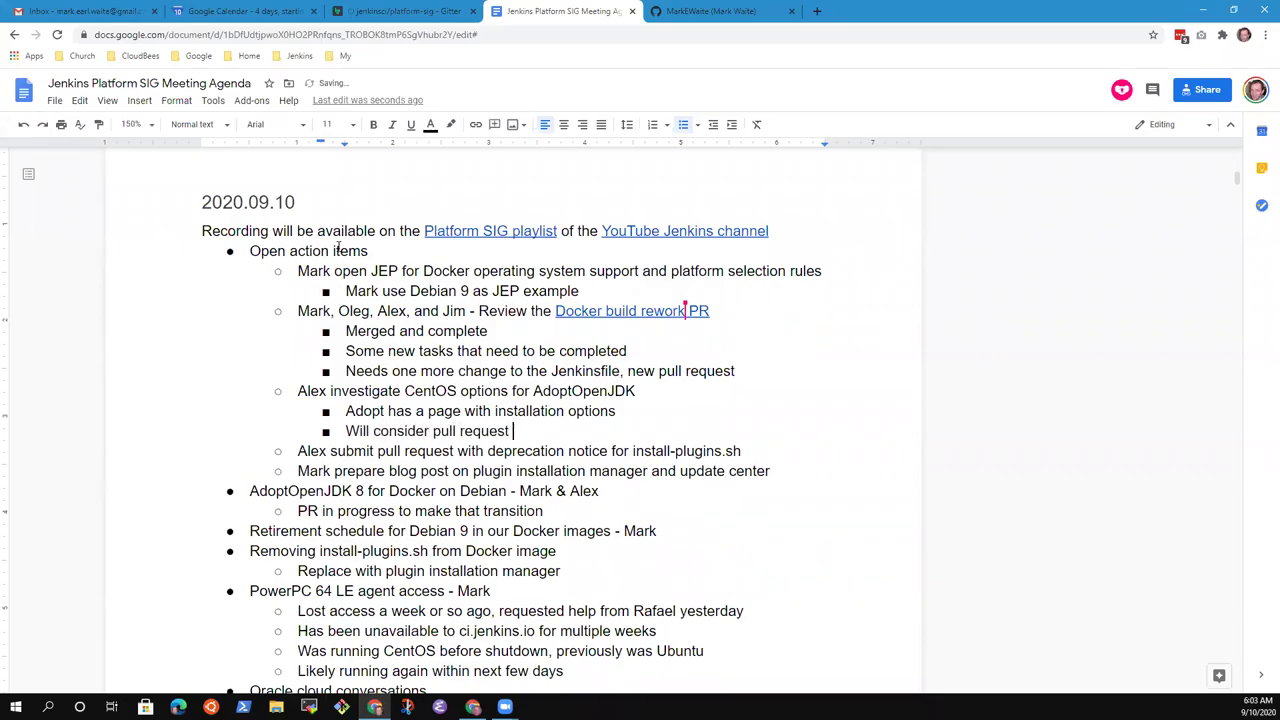
text(s to use AdoptOpenJDK on )
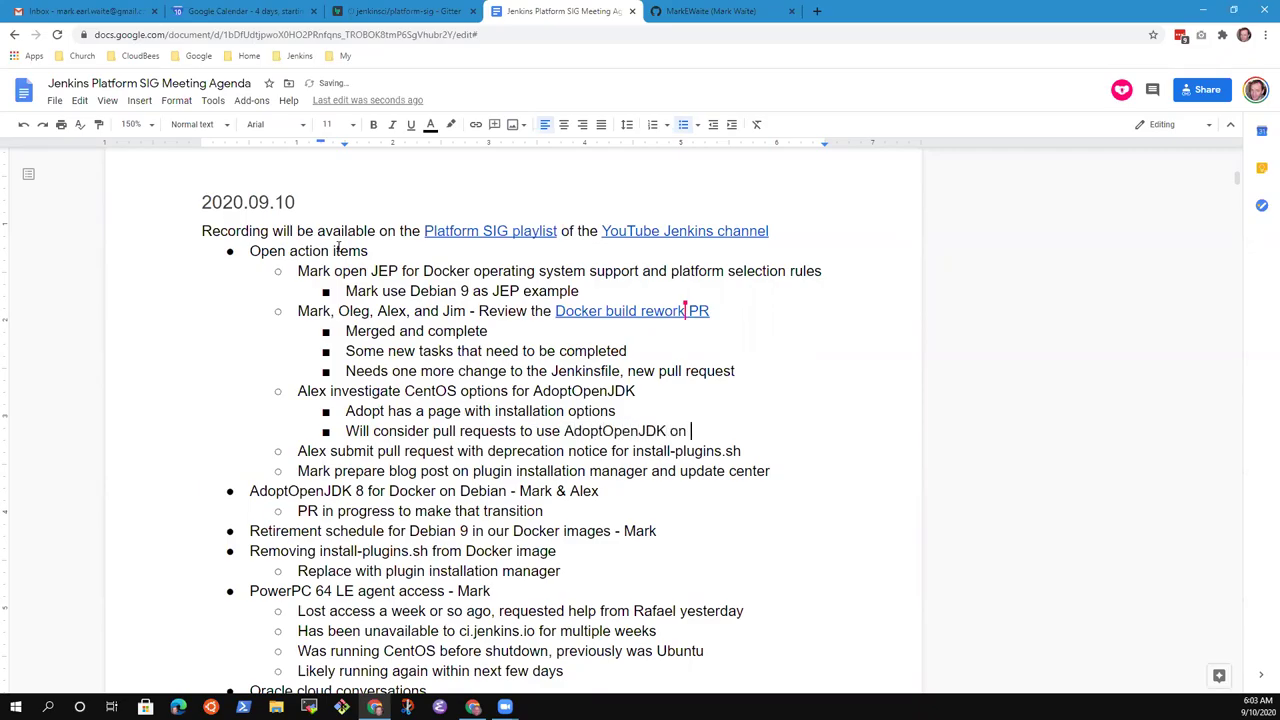
text(CentOS)
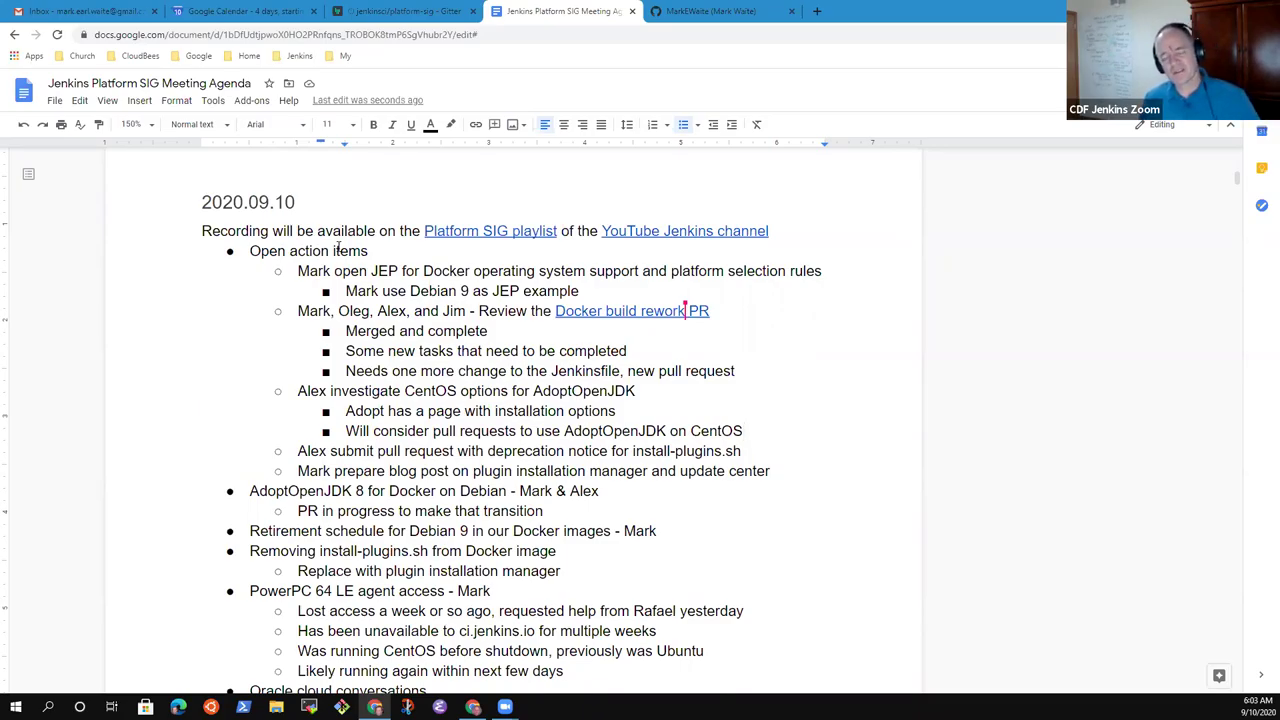
key(Up)
key(Up)
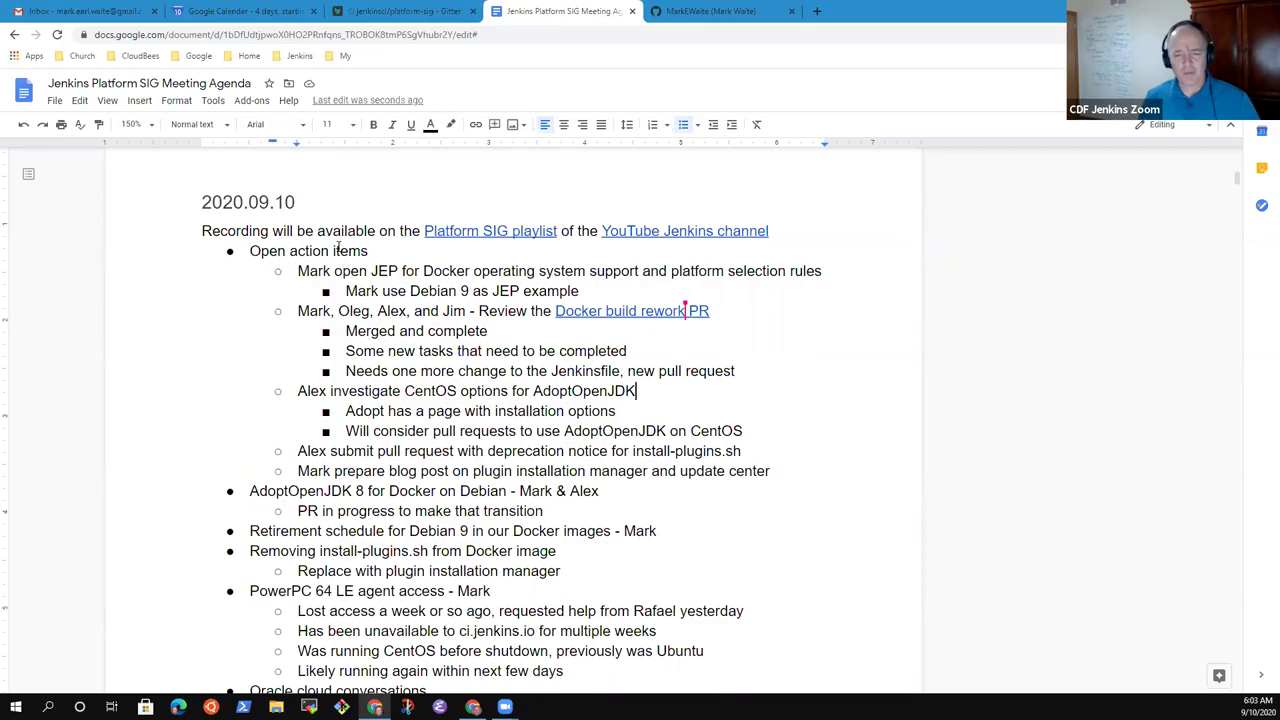
key(ctrl+shift+Left)
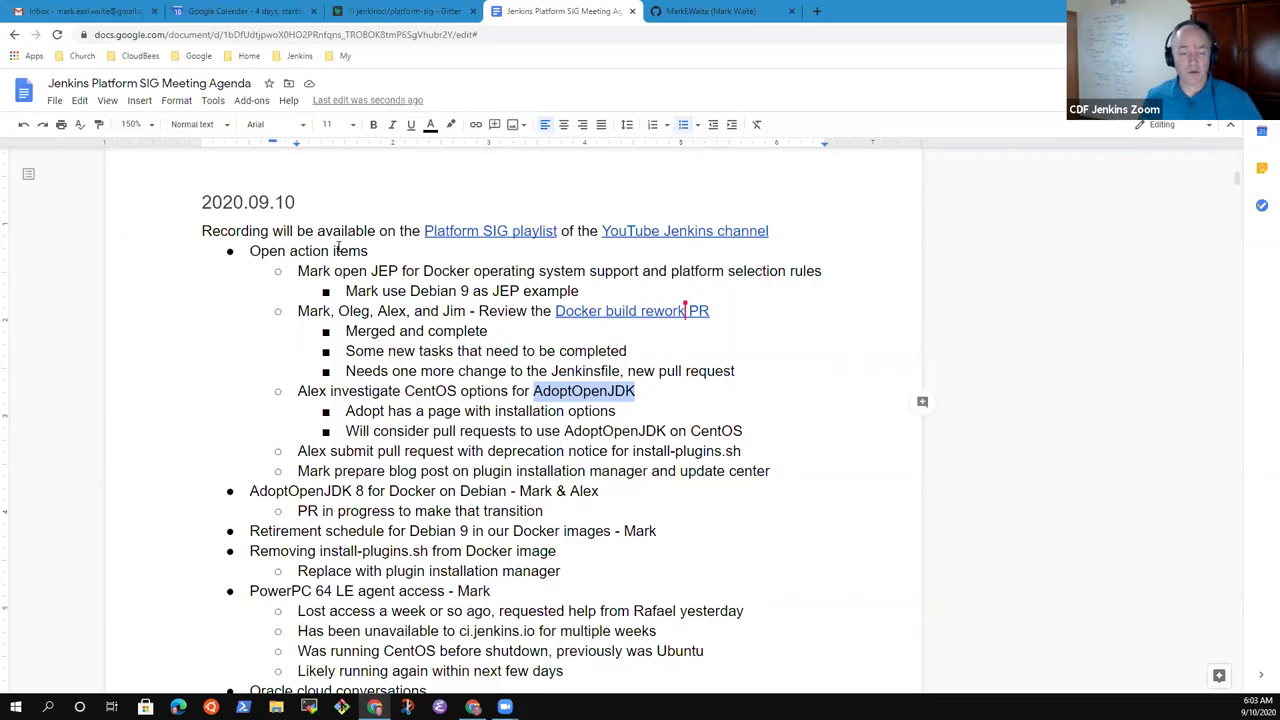
key(Down)
key(Down)
key(ctrl+shift+Left)
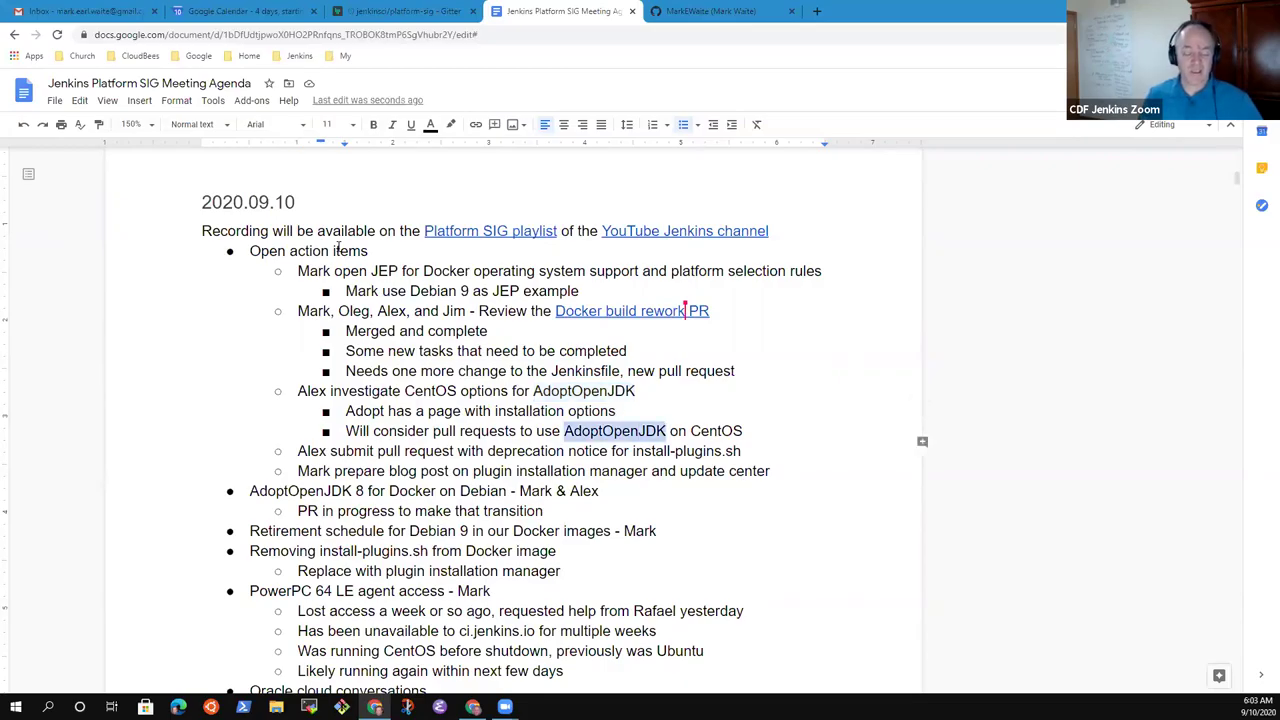
Add the nested bullet "Working on the pull request" under the install-plugins.sh deprecation notice action item
key(End)
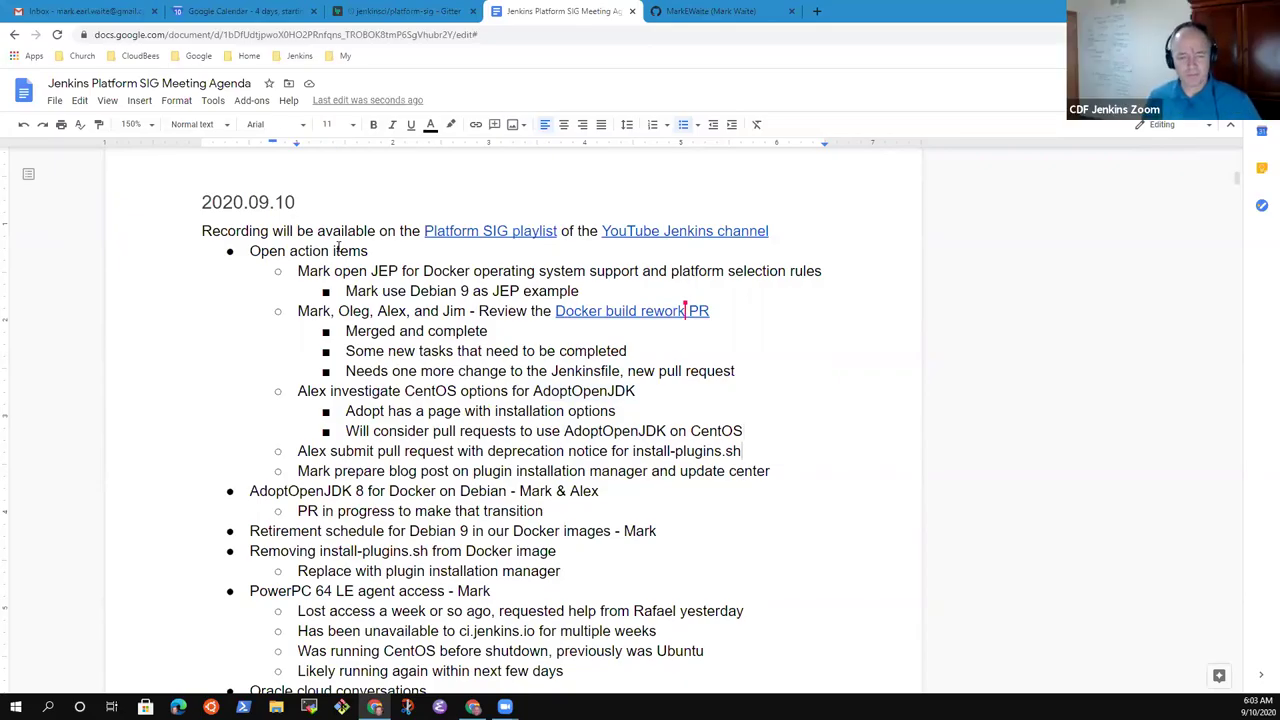
key(shift+Home)
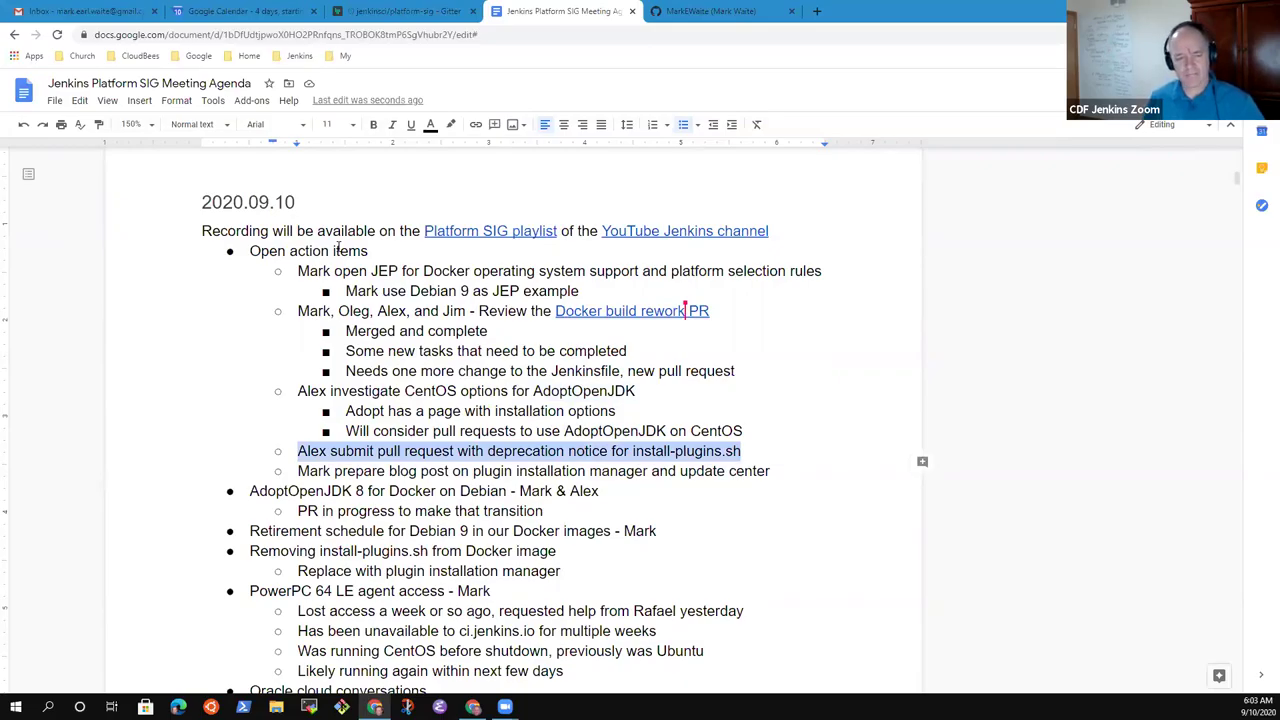
key(End)
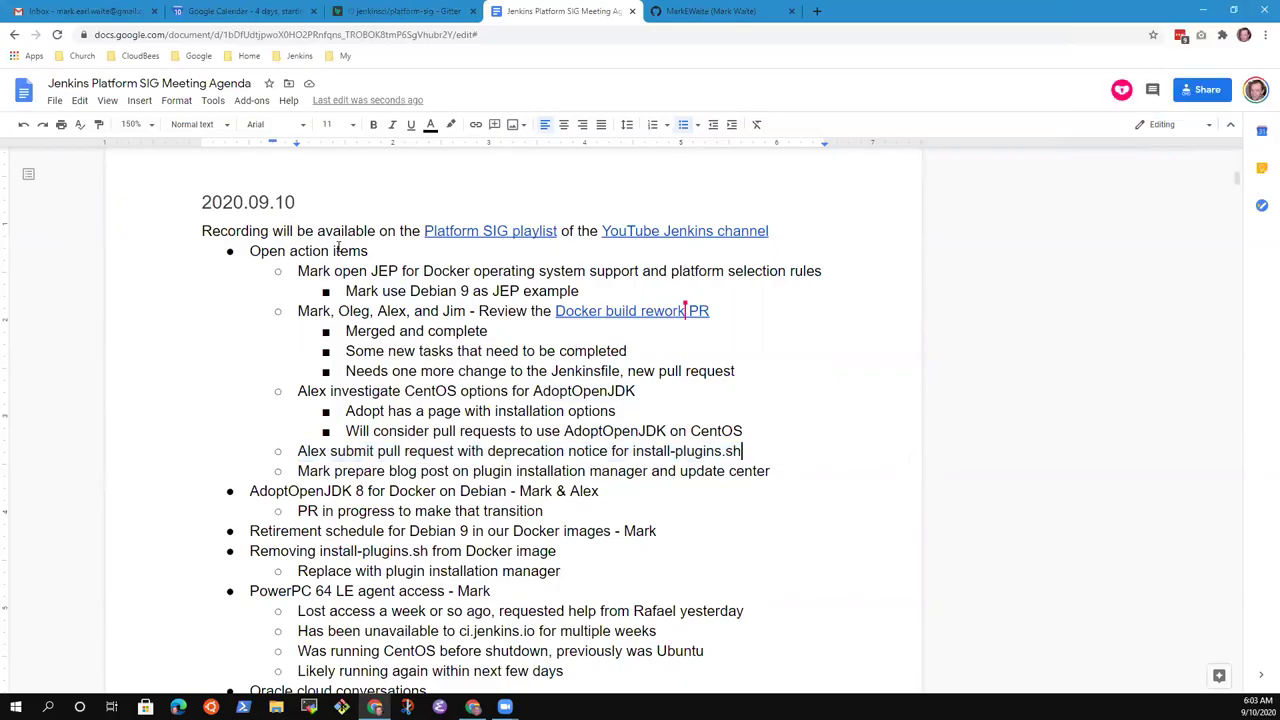
key(Return)
key(Tab)
text(Working ont)
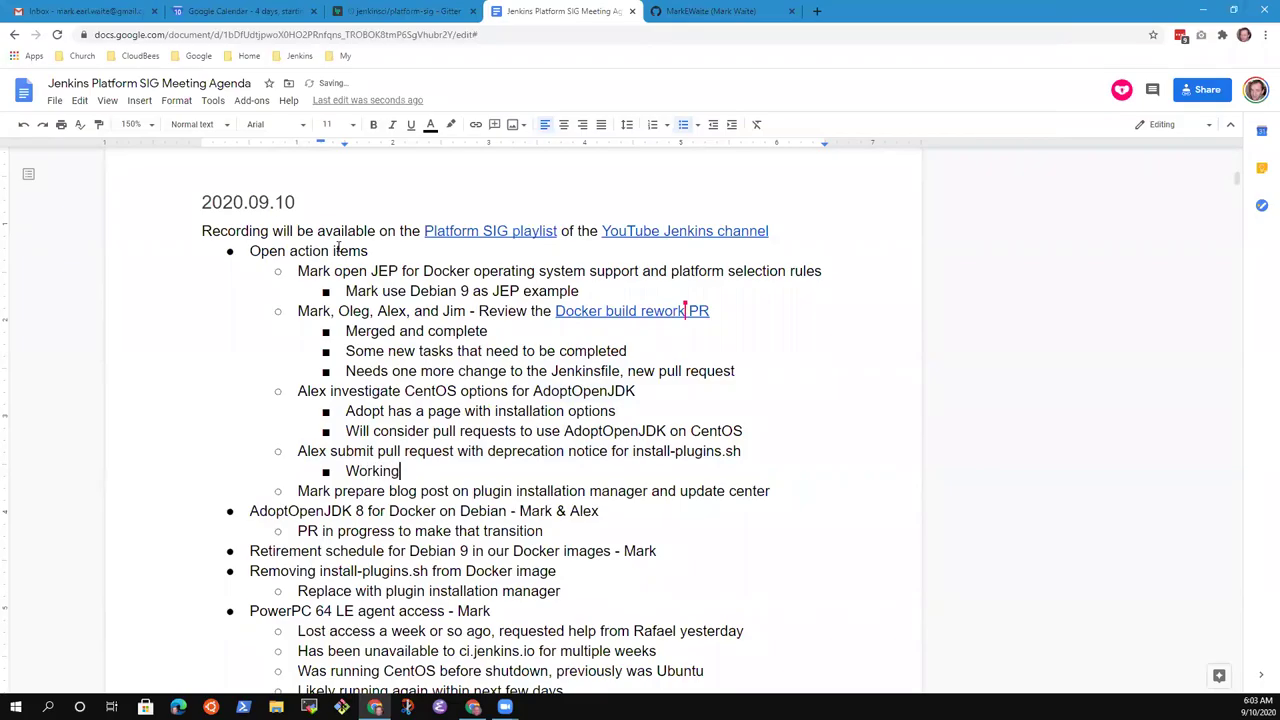
key(BackSpace)
key(BackSpace)
text(the pull request)
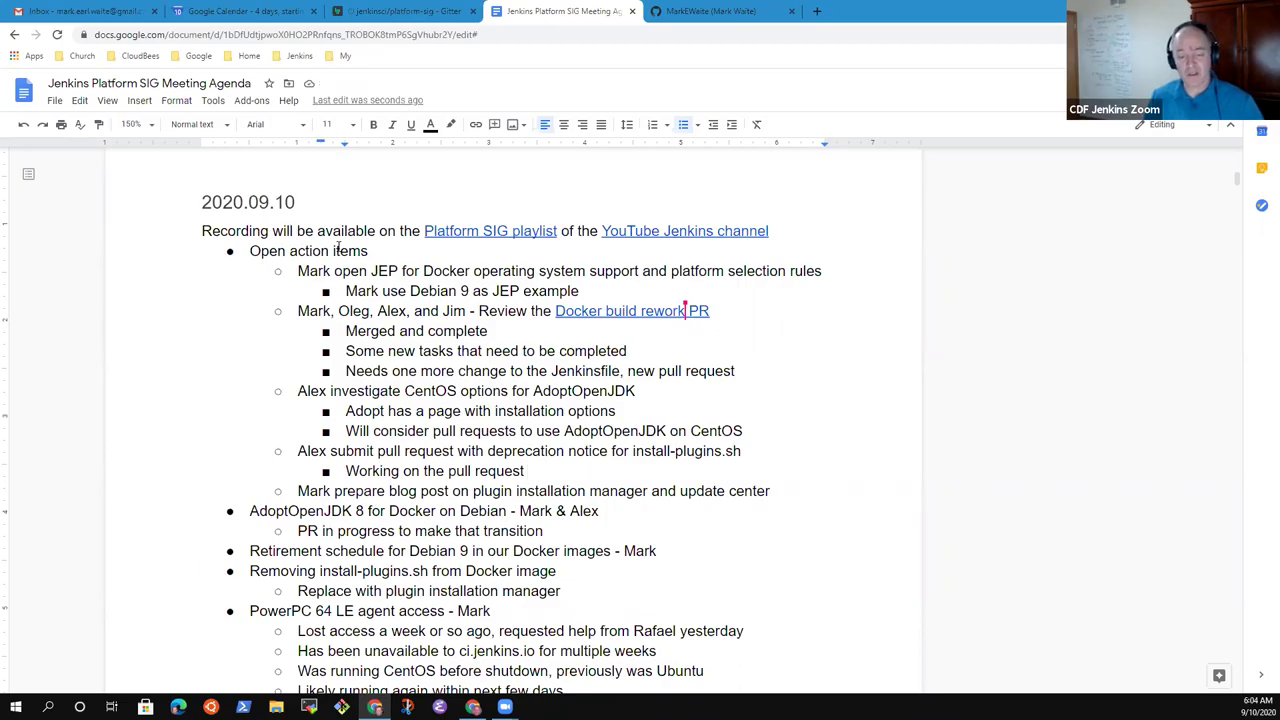
text(to re)
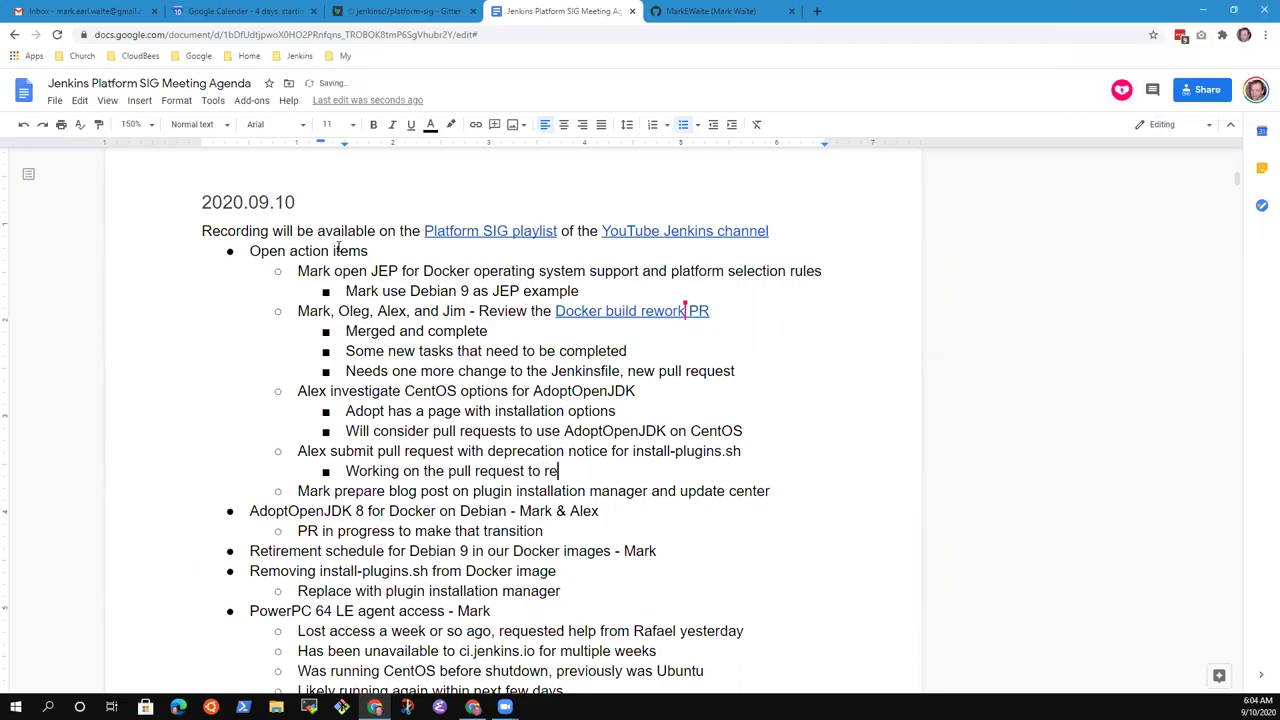
text(move install-plug)
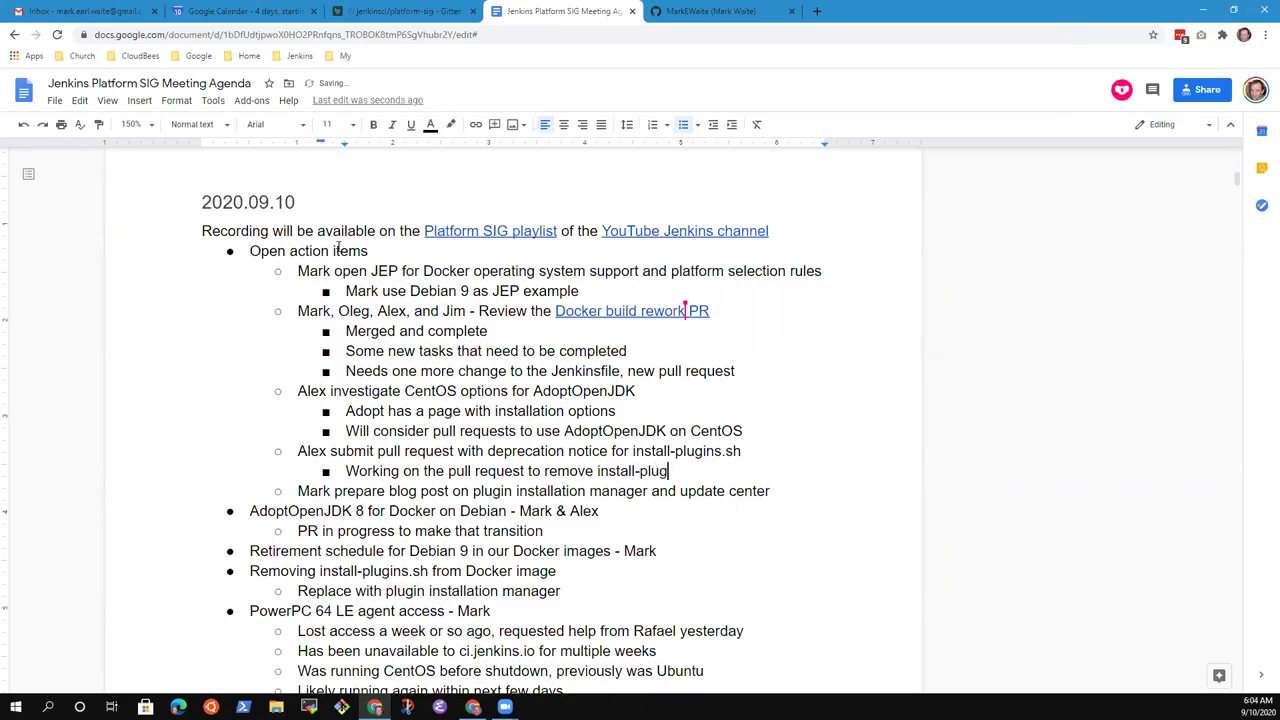
key(ctrl+BackSpace)
key(ctrl+BackSpace)
key(ctrl+BackSpace)
key(ctrl+BackSpace)
key(ctrl+BackSpace)
Complete the "Working on the pull request" bullet with "to warn user when install-plugins.sh runs"
text(to )
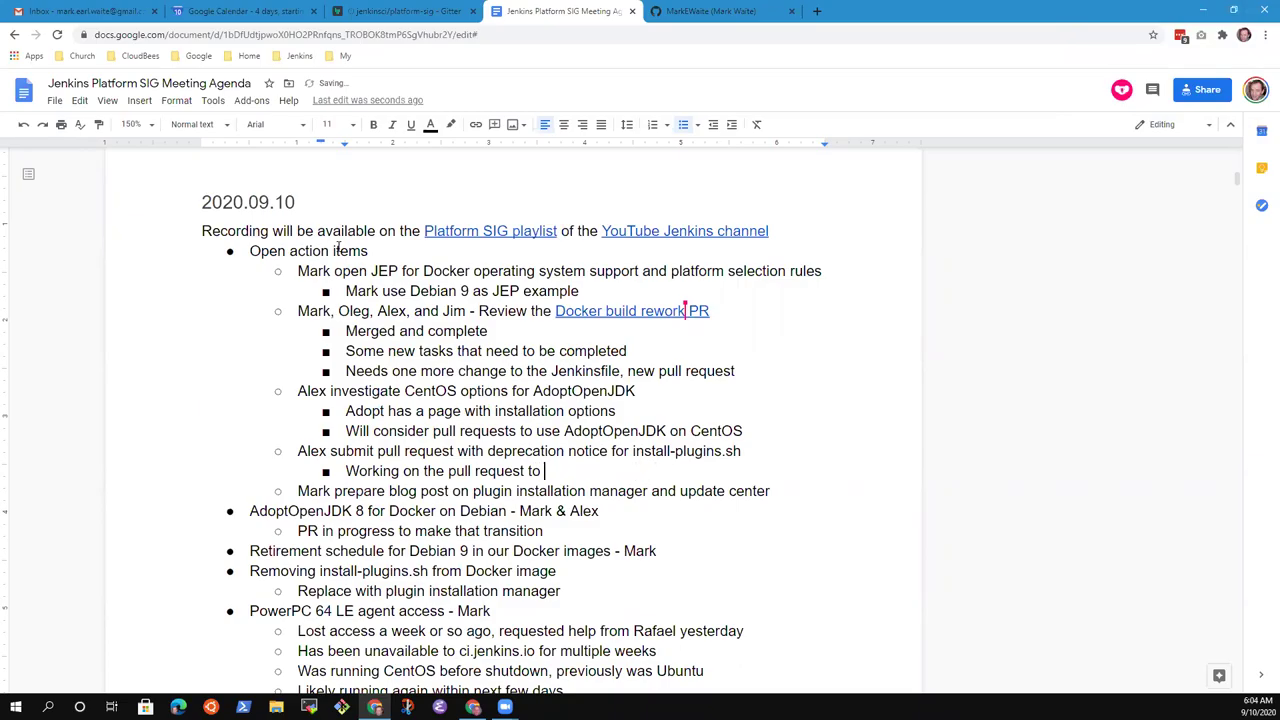
text(warn user when install-plugins.s)
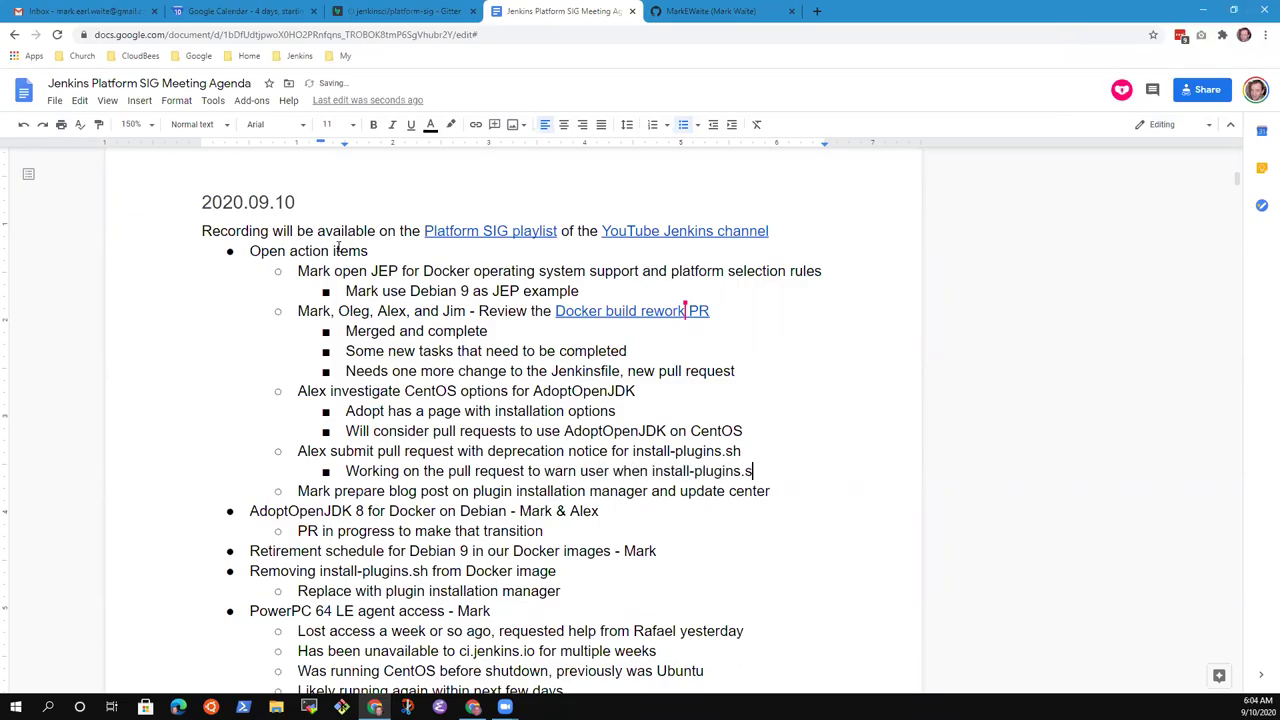
text(h runs)
Add a second nested bullet, "Will also delete plugins.sh", under the deprecation notice action item
key(Return)
text(Will al)
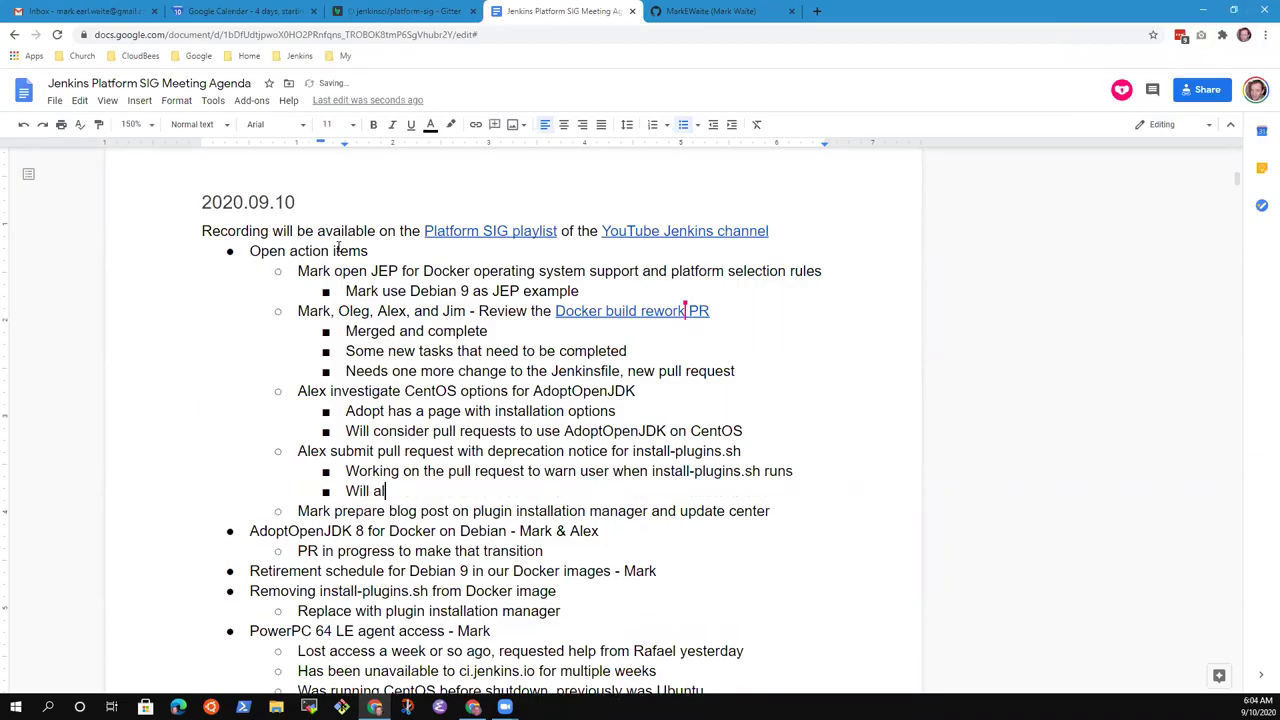
text(so delete plugins.s)
text(h from)
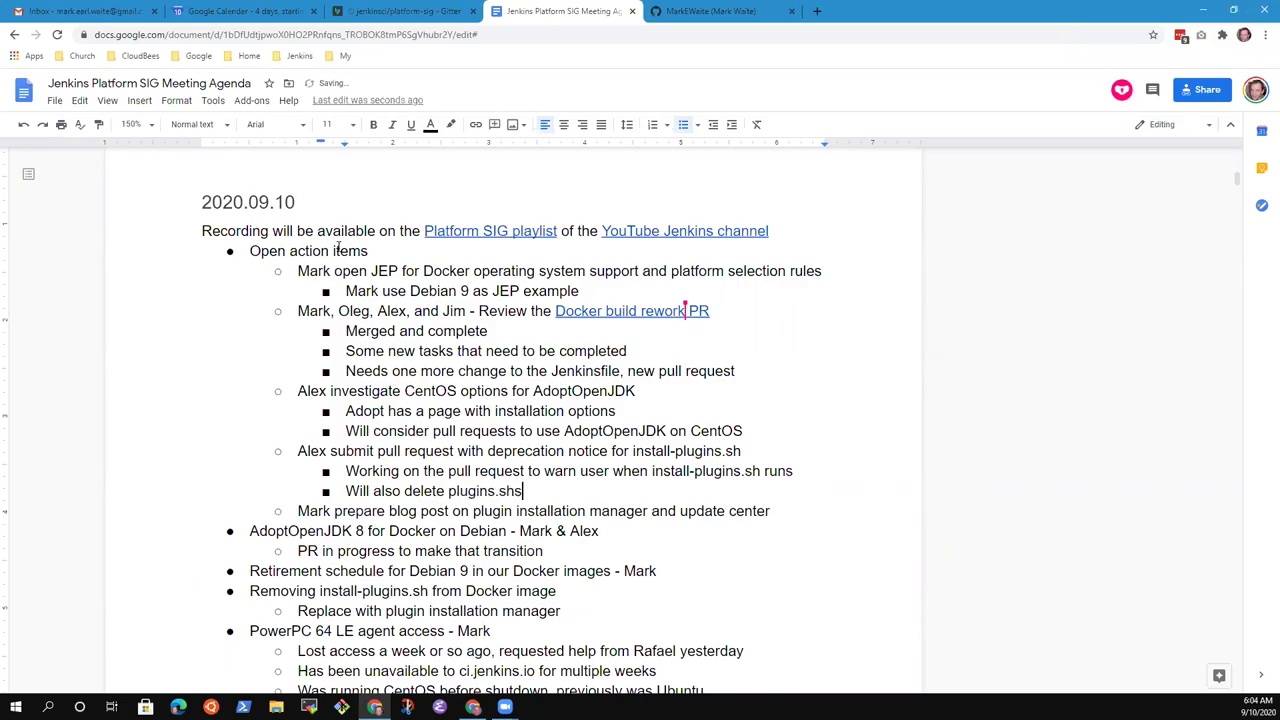
key(BackSpace)
key(BackSpace)
key(BackSpace)
key(BackSpace)
key(BackSpace)
text(, update)
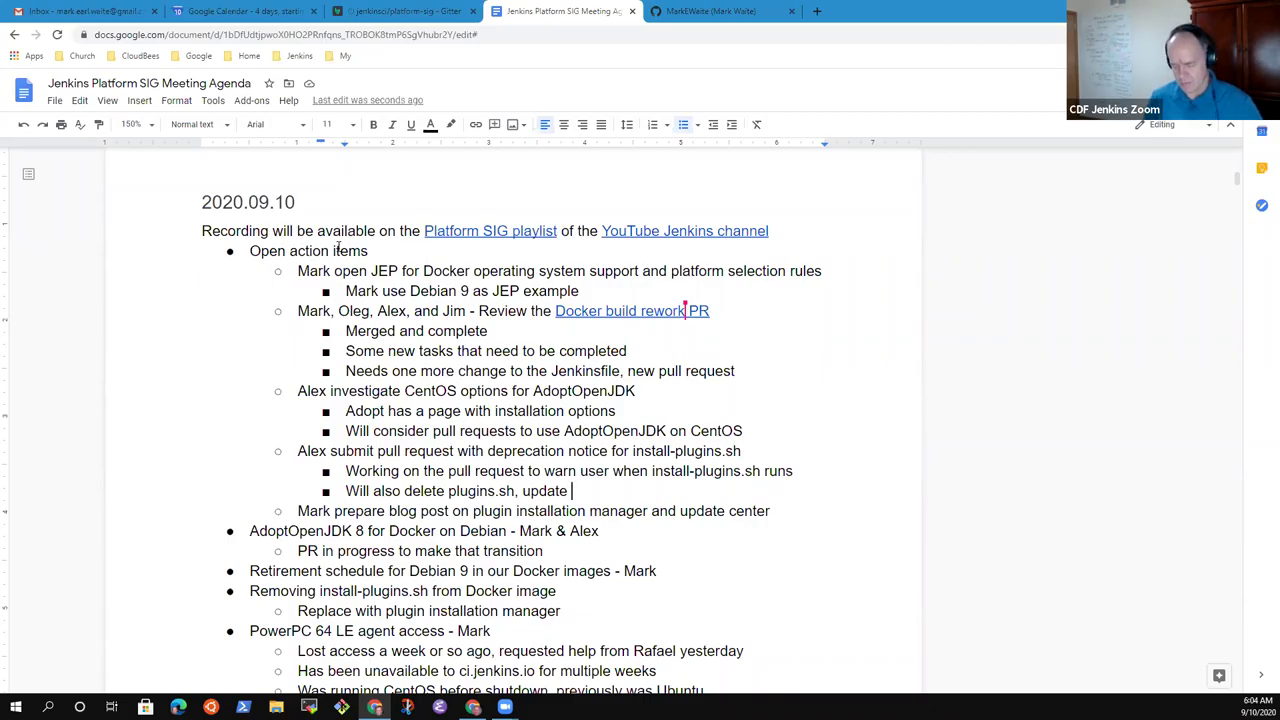
key(BackSpace)
key(BackSpace)
key(BackSpace)
key(BackSpace)
key(BackSpace)
key(BackSpace)
key(BackSpace)
key(BackSpace)
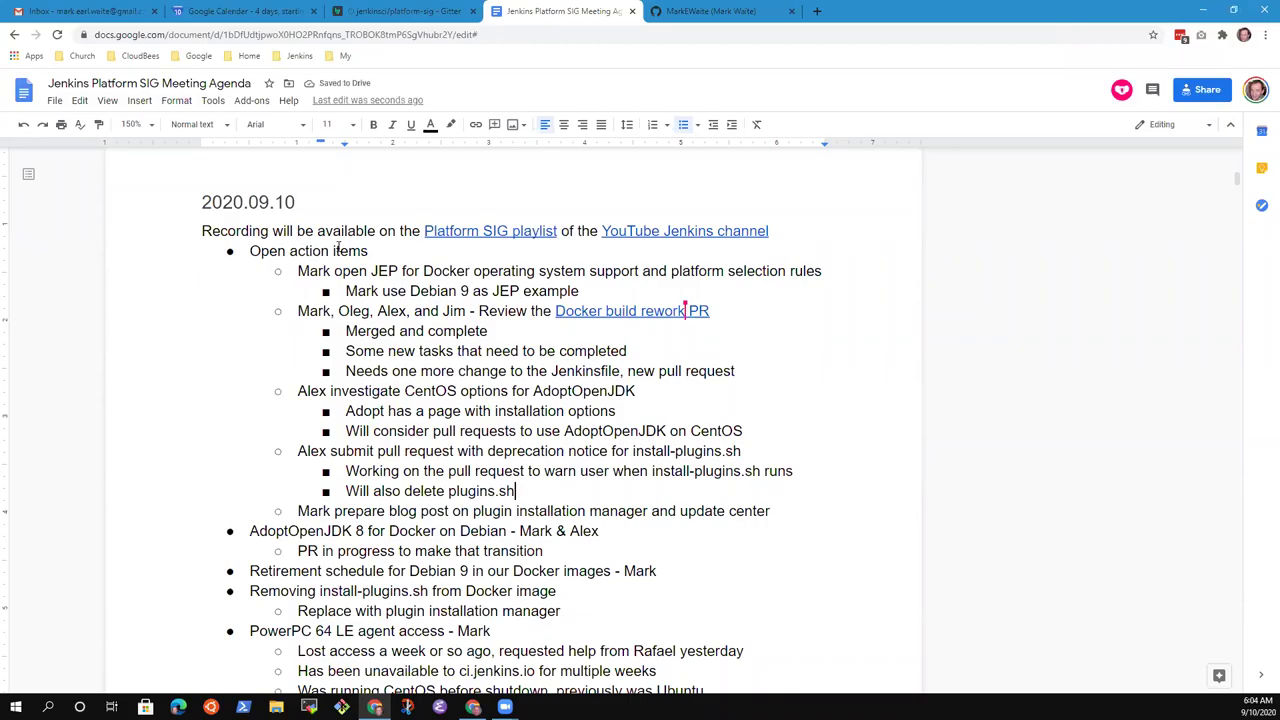
Finish the plugins.sh bullet with "in that PR" and add the bullet "Jar file for plugin-installation-manager and a shell wrapper now included"
text(in that PR)
key(Return)
text(Jar file)
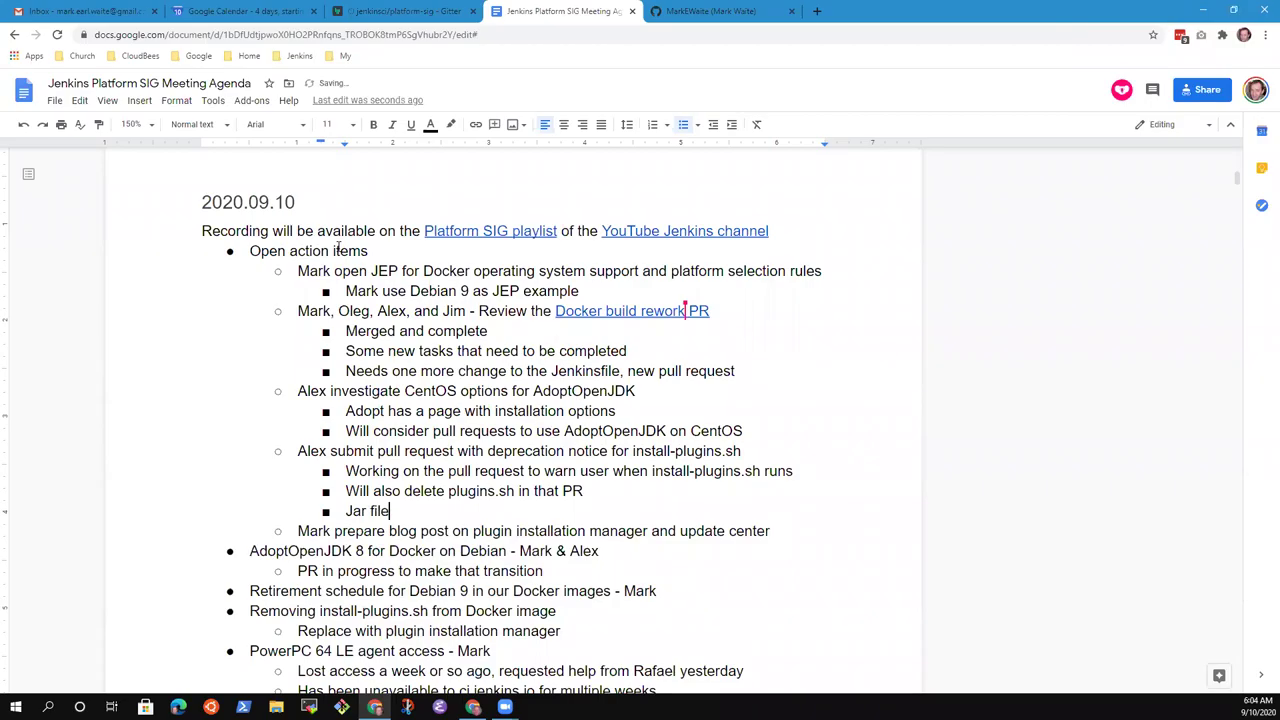
text( for plugin-installation-ma)
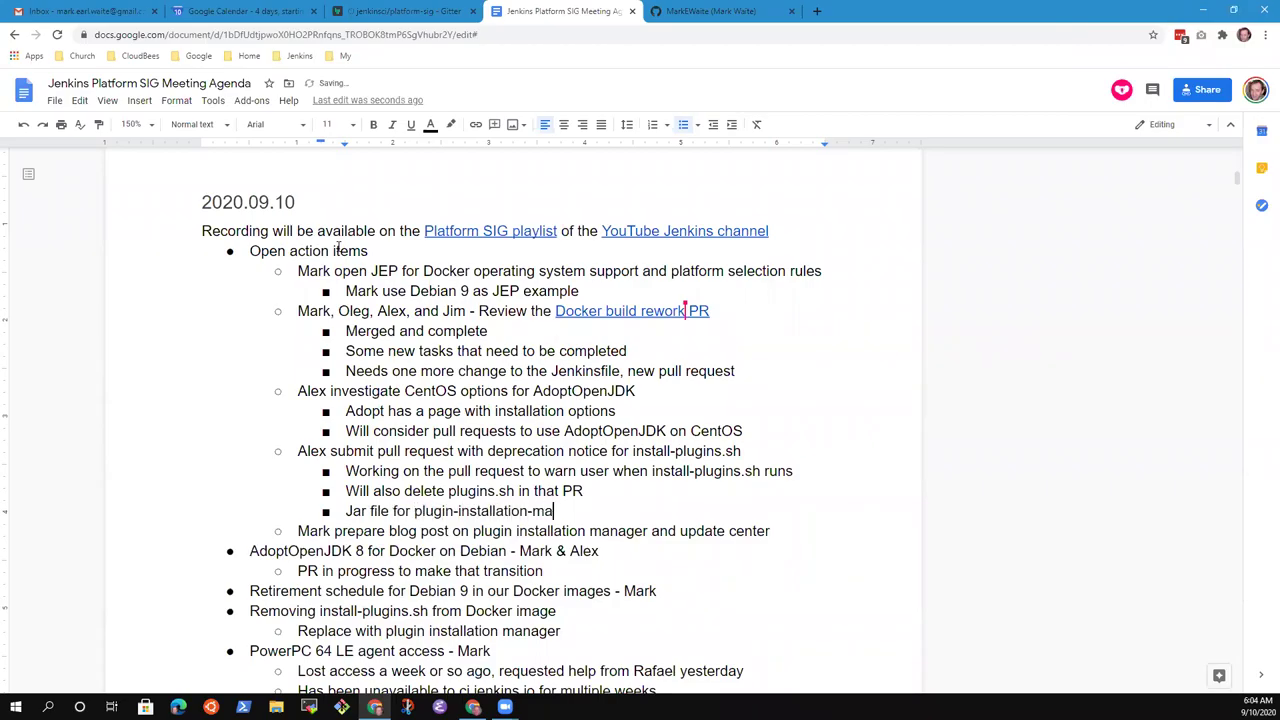
text(nager and)
key(BackSpace)
key(BackSpace)
key(BackSpace)
text(and a shell)
key(BackSpace)
key(BackSpace)
key(BackSpace)
text(ll wrapper )
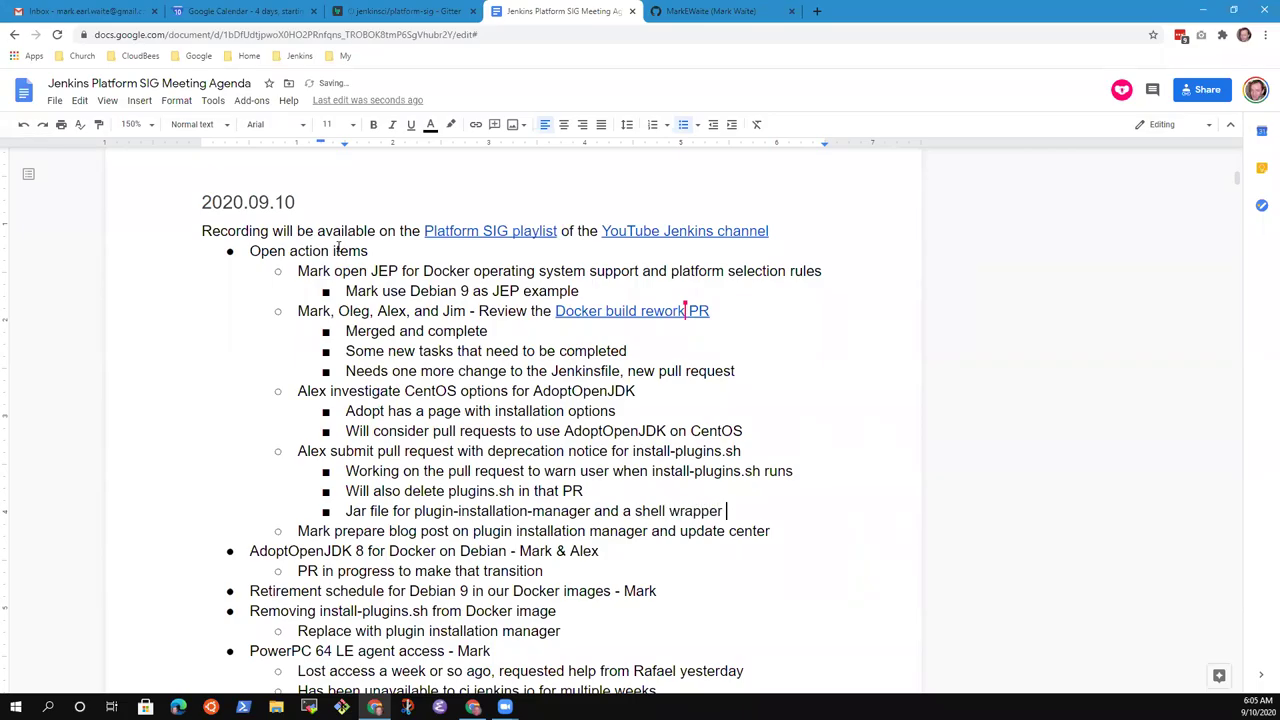
text(now included)
Add a sub-bullet under the jar file note reading "Thanks to" followed by the contributor's full name
key(Return)
key(Tab)
text(Than)
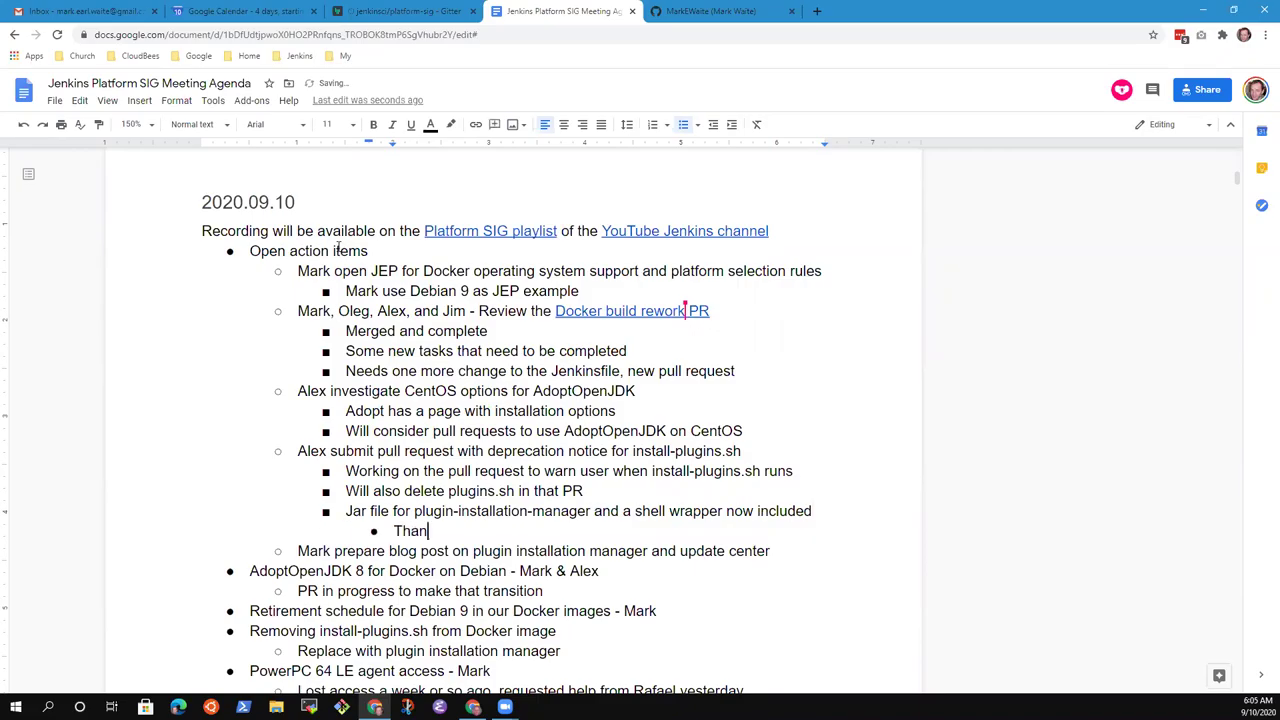
text(ks to Tim Jacomb)
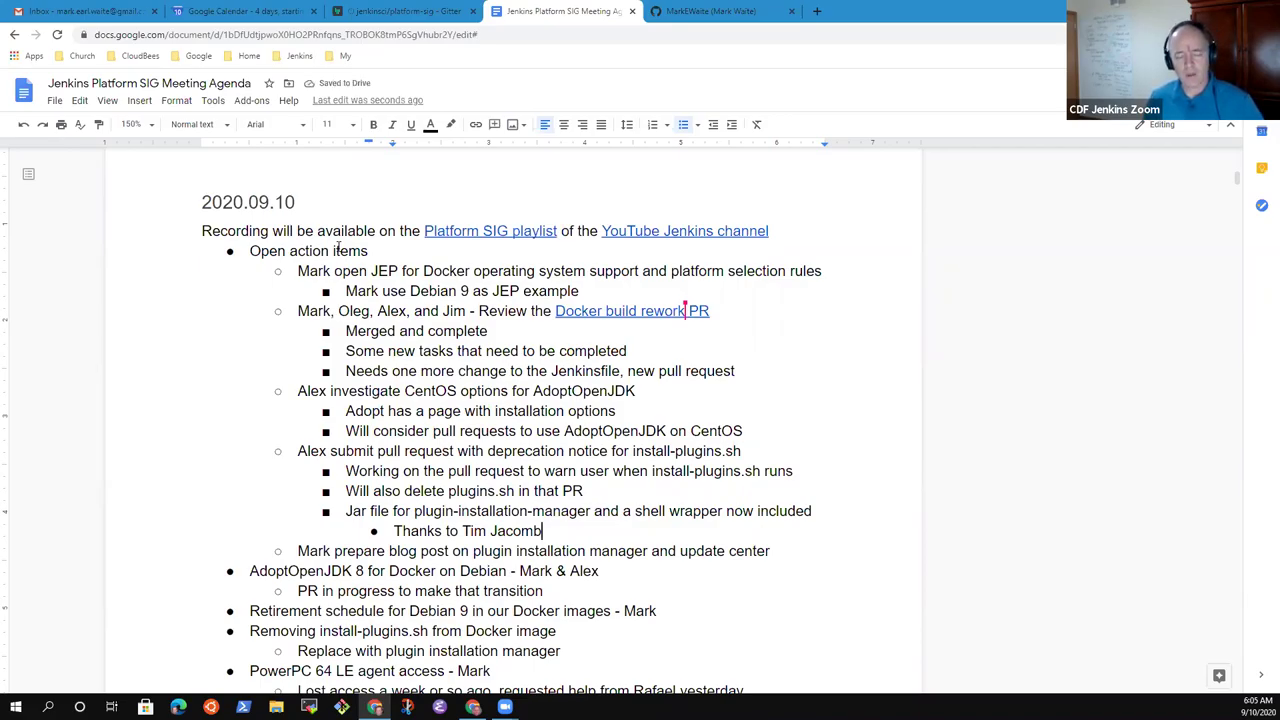
Add the nested bullet "Update center changes, mirrors, and plugin installation manager" under the blog post action item
key(Down)
key(Home)
key(shift+End)
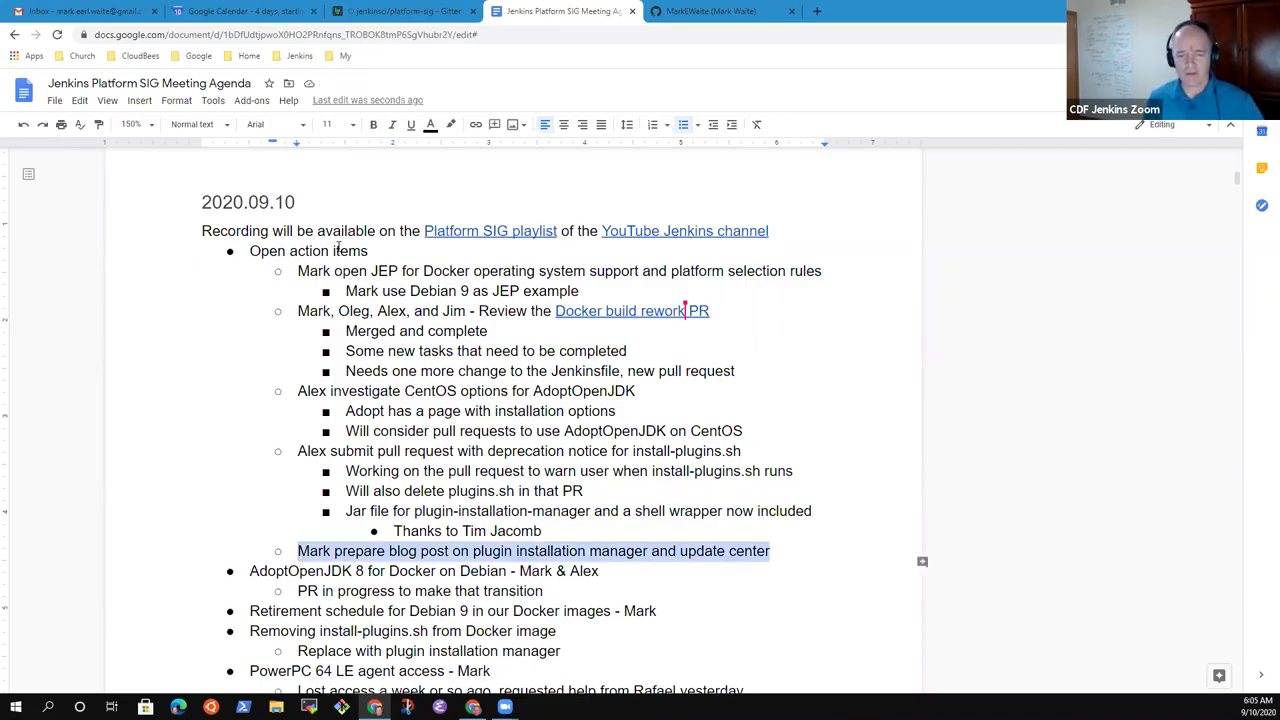
key(Home)
key(Up)
key(Up)
key(Up)
key(Up)
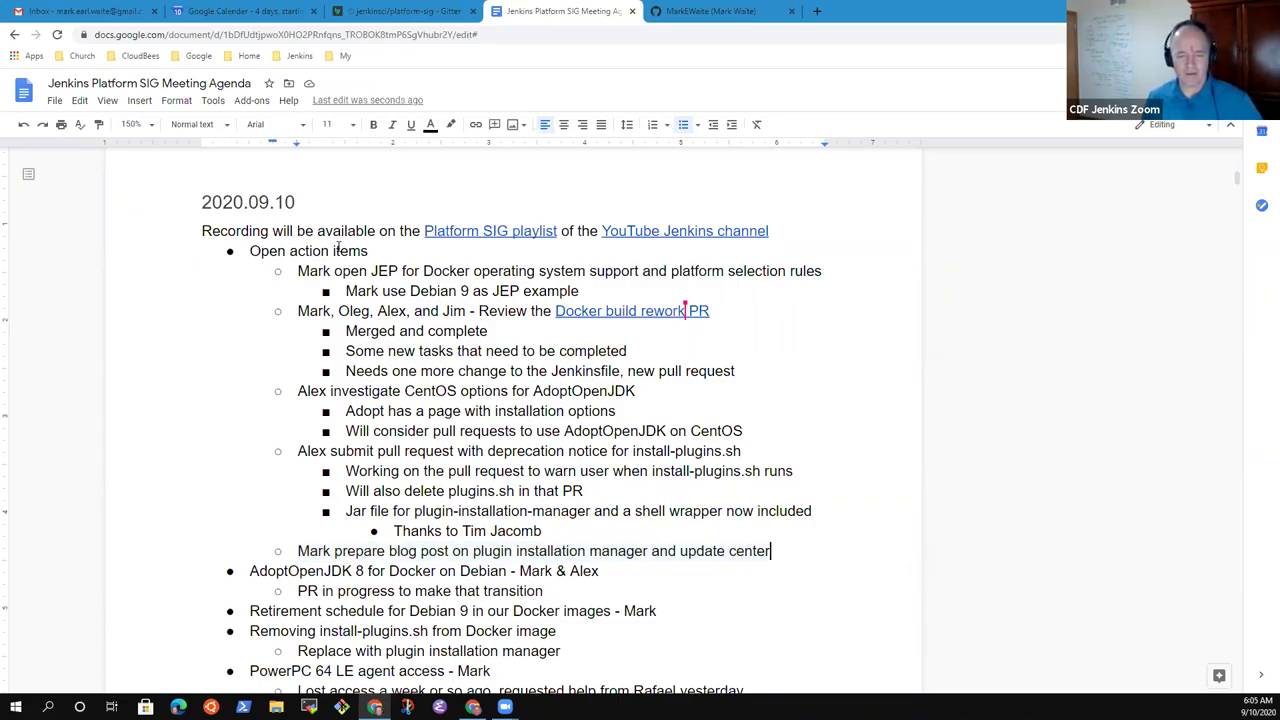
key(Return)
key(Tab)
text(Upd)
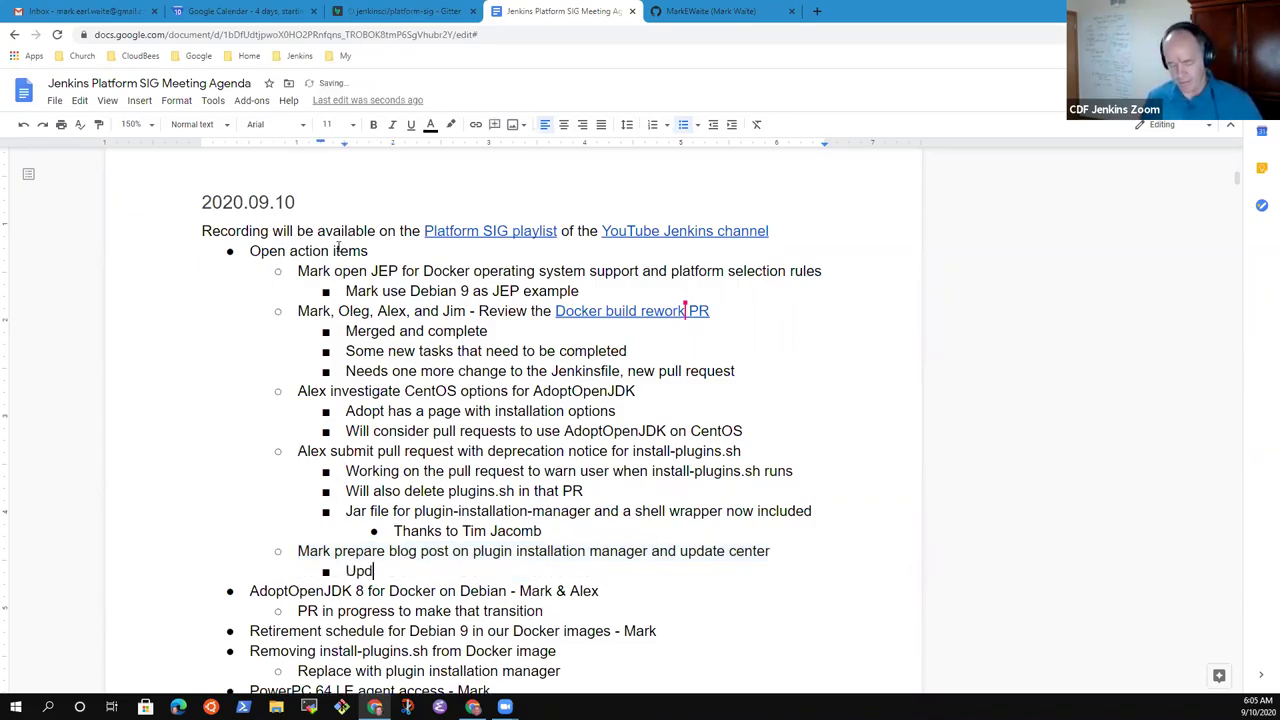
text(ate center)
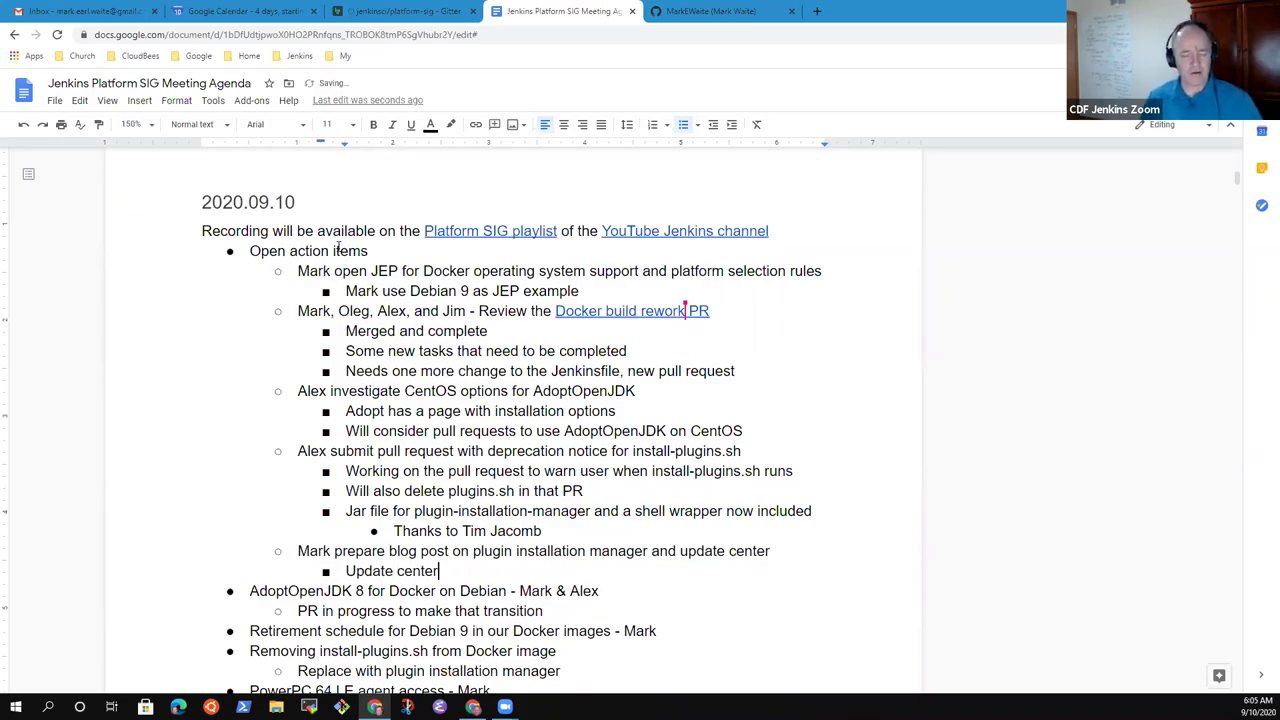
text( changes)
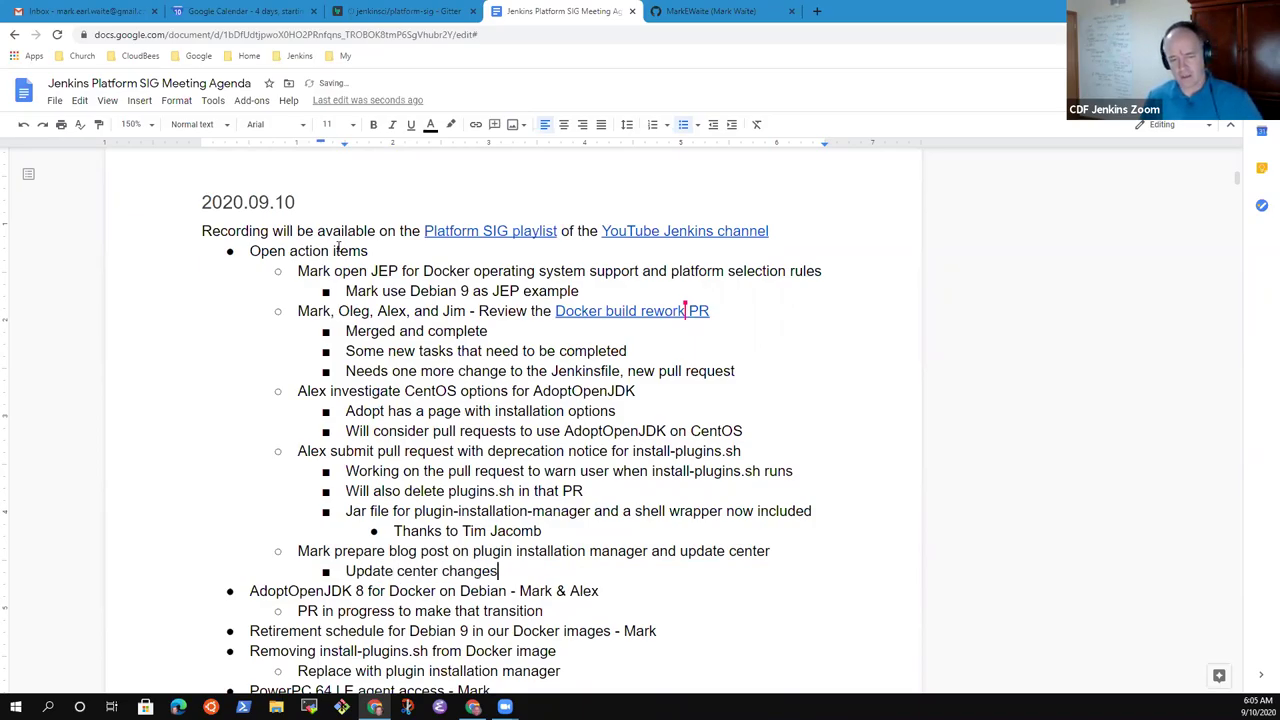
text(, )
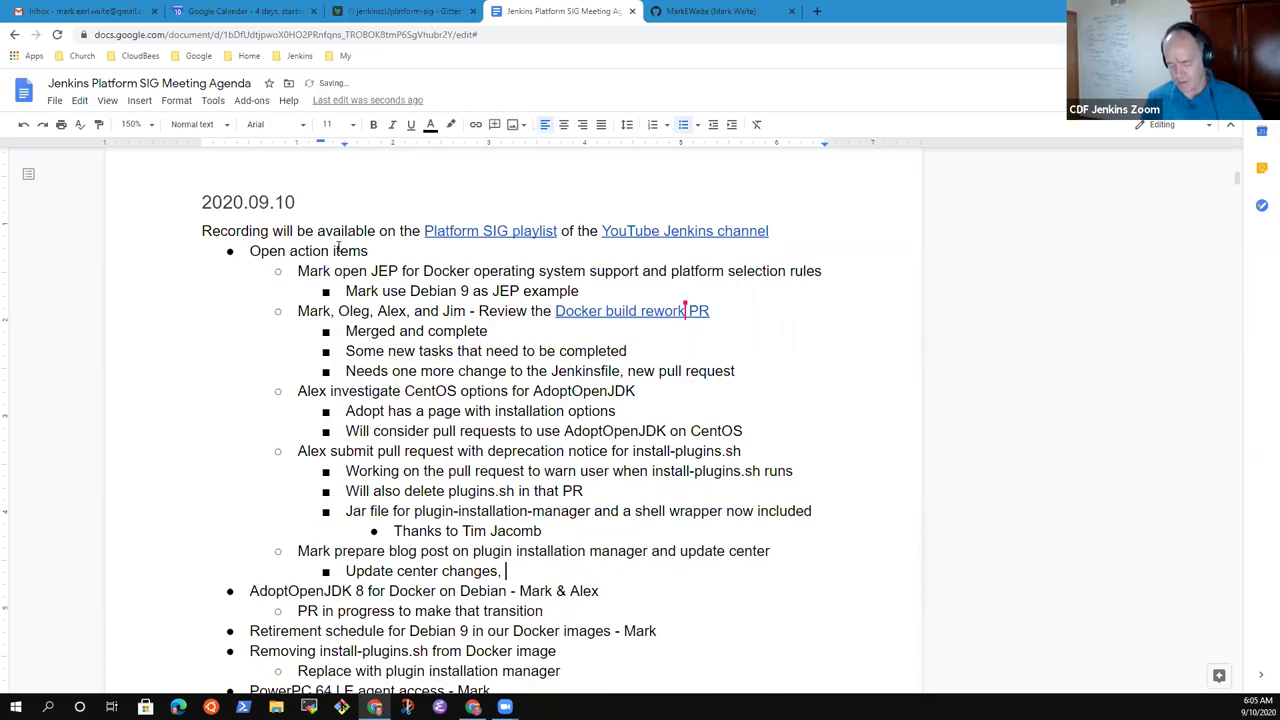
text(mirrors, )
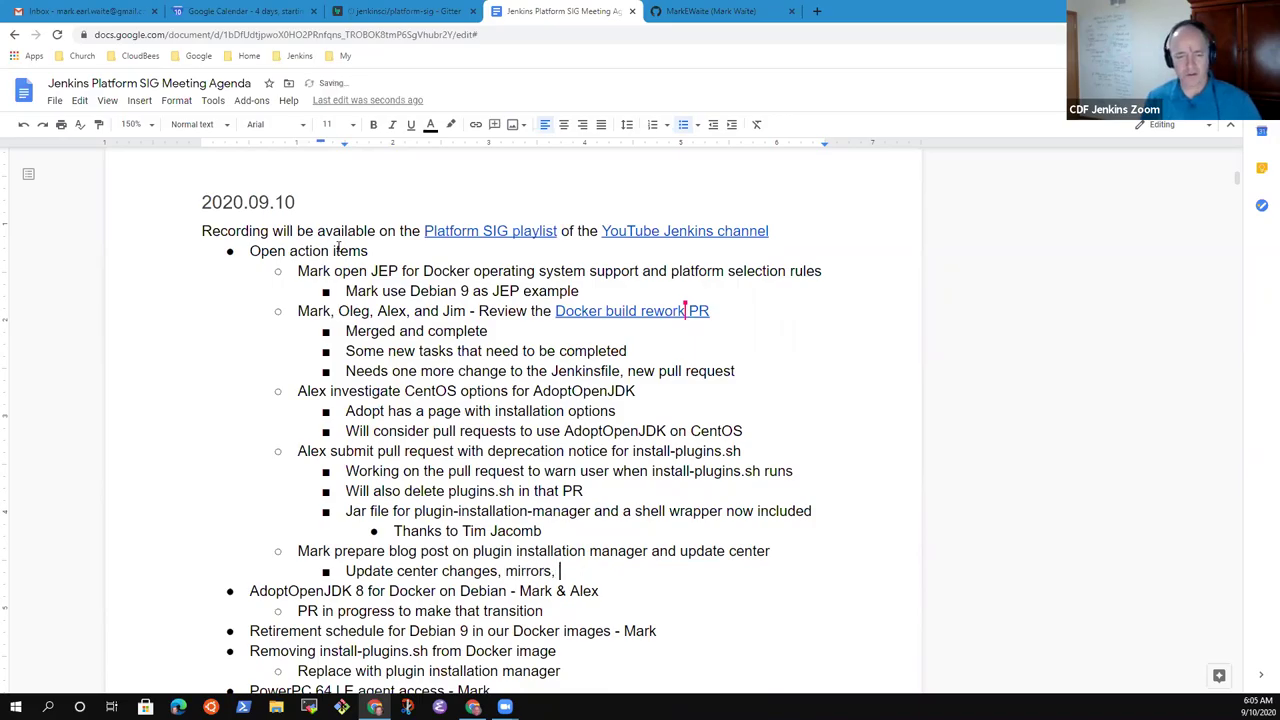
text(and plugin )
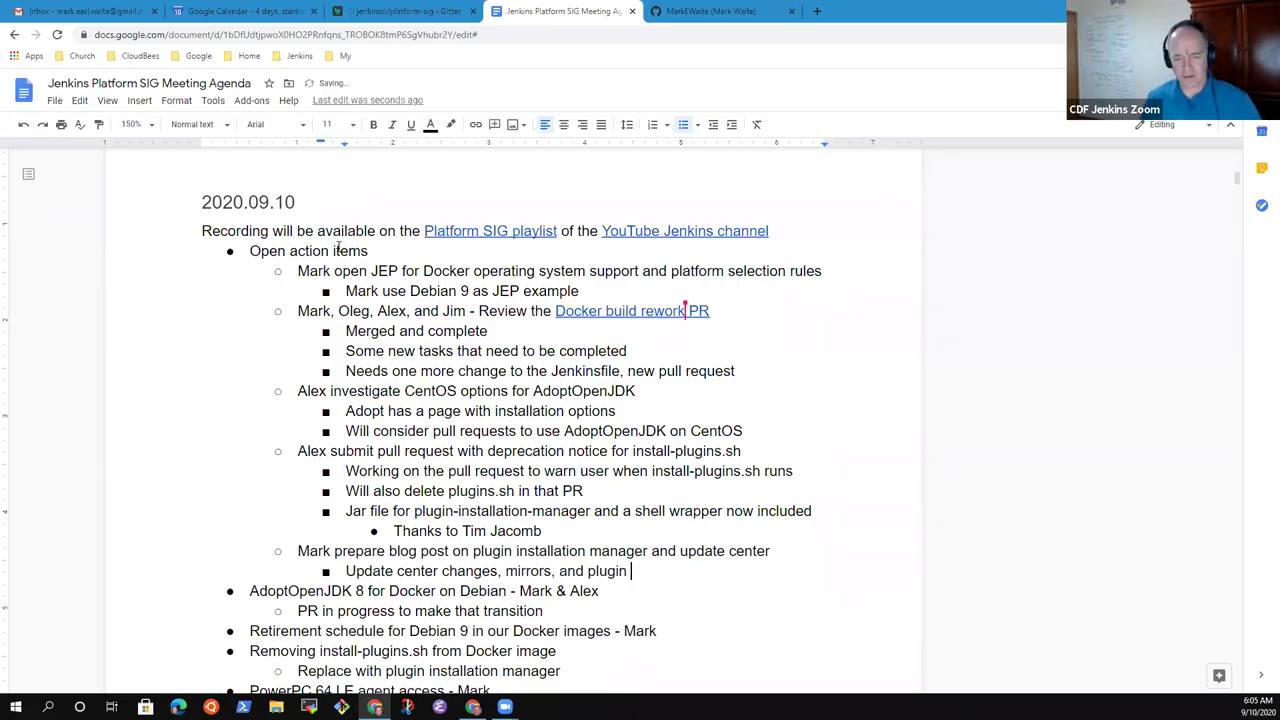
text(installation manager)
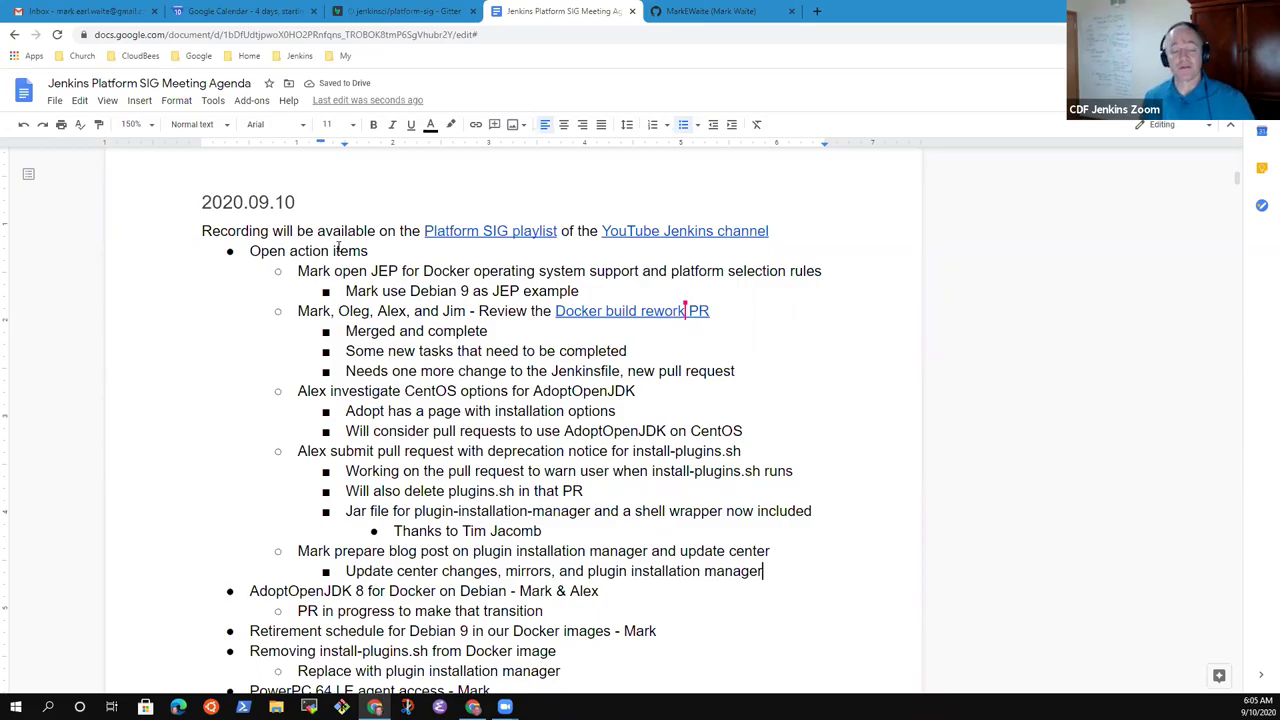
key(Home)
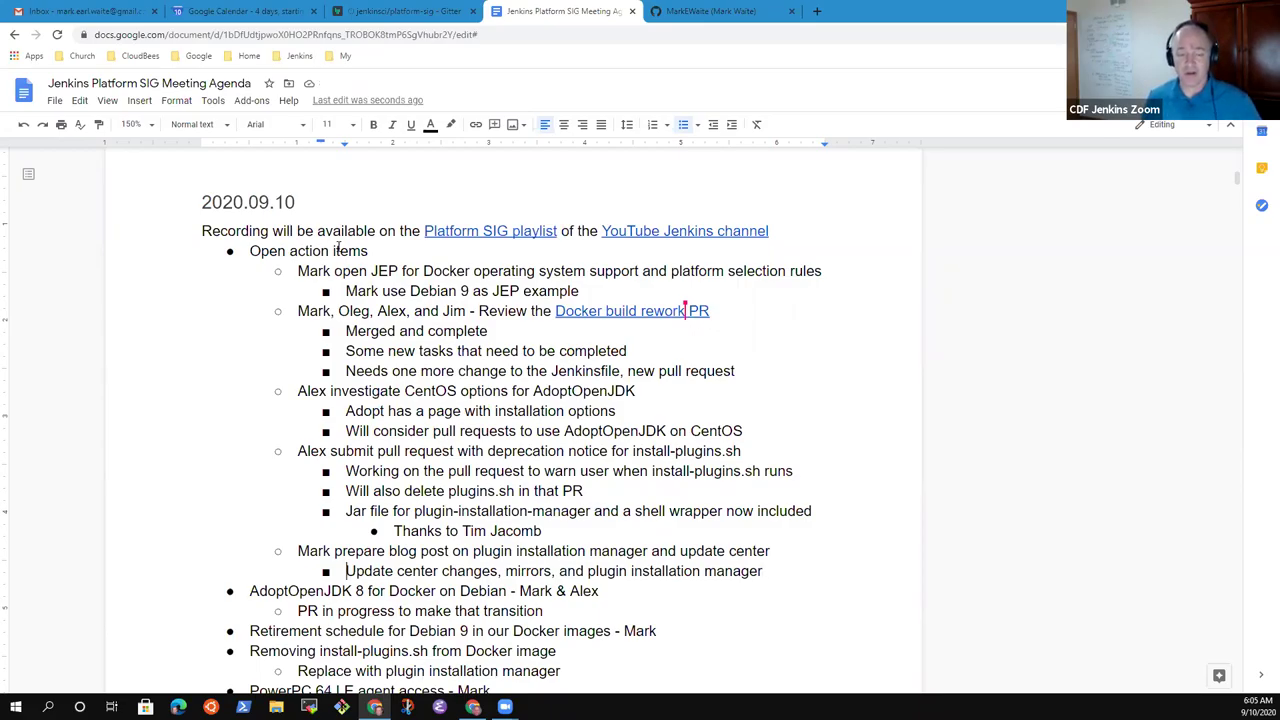
Highlight in turn the update center changes, mirrors, and plugin installation manager topics in the bullet under the blog post action item
key(ctrl+shift+Right)
key(ctrl+shift+Right)
key(ctrl+shift+Right)
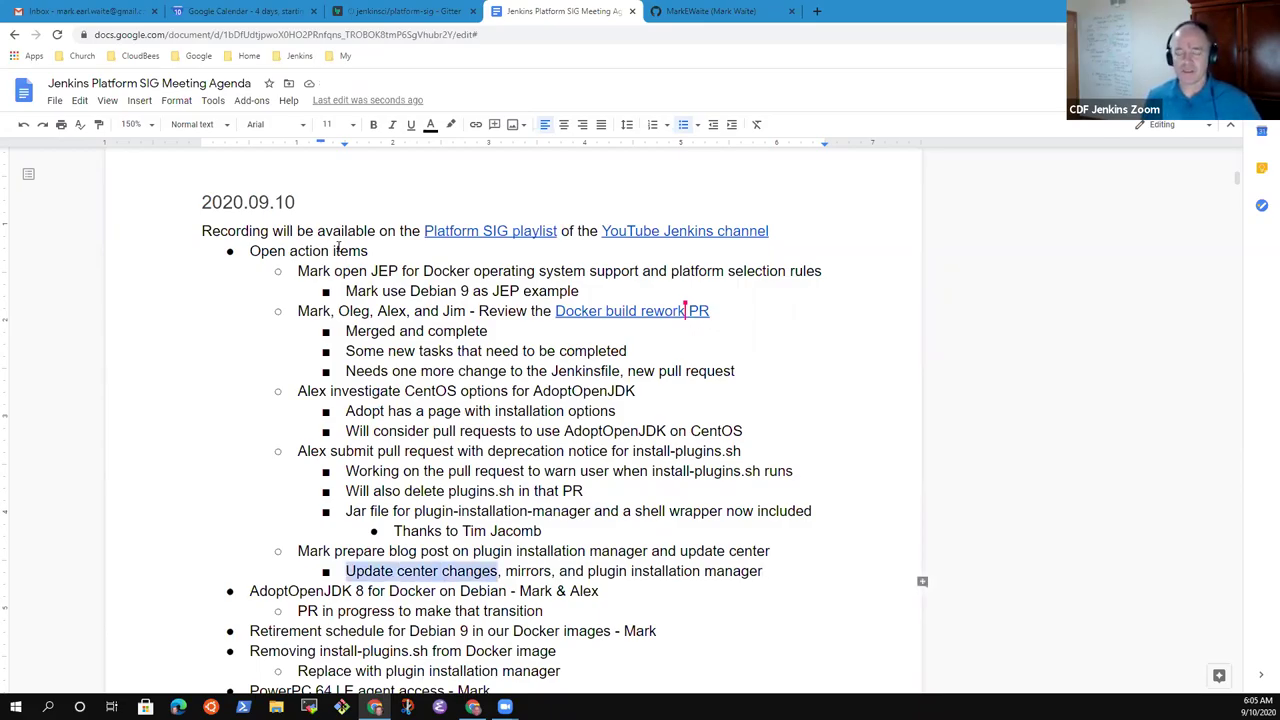
key(ctrl+shift+Left)
key(Left)
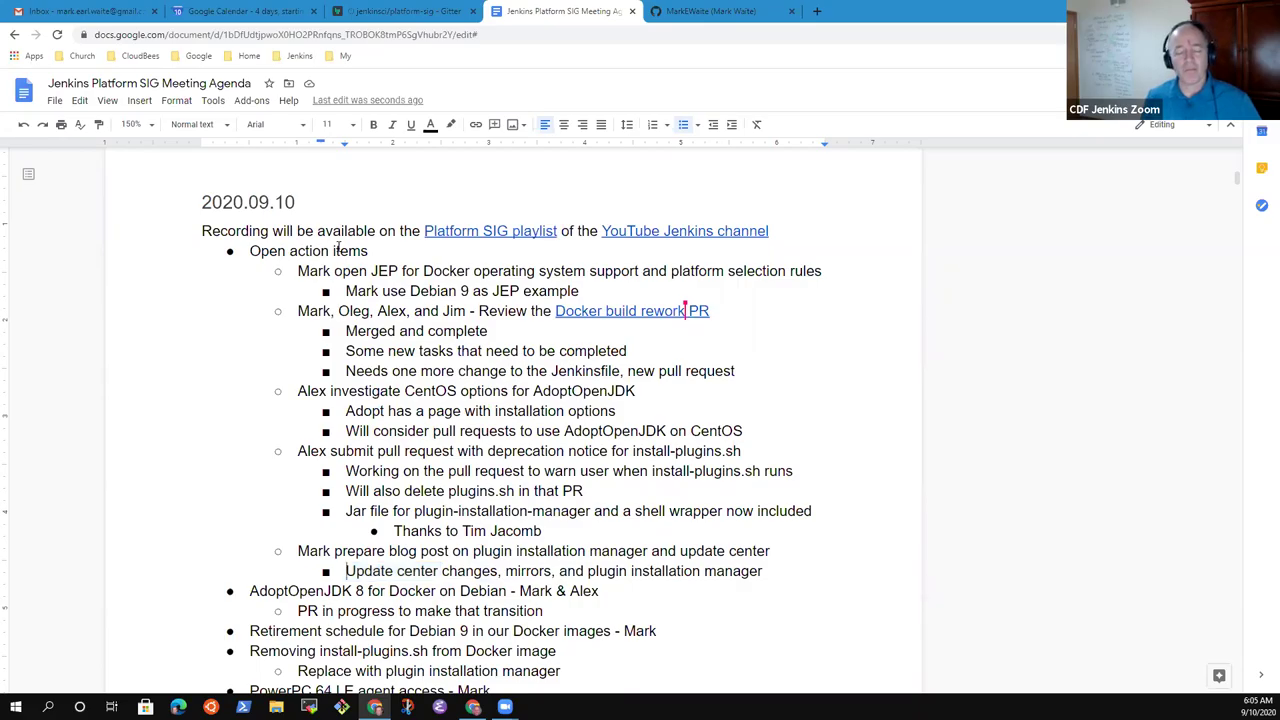
key(ctrl+Right)
key(ctrl+Right)
key(ctrl+Right)
key(ctrl+Right)
key(ctrl+Right)
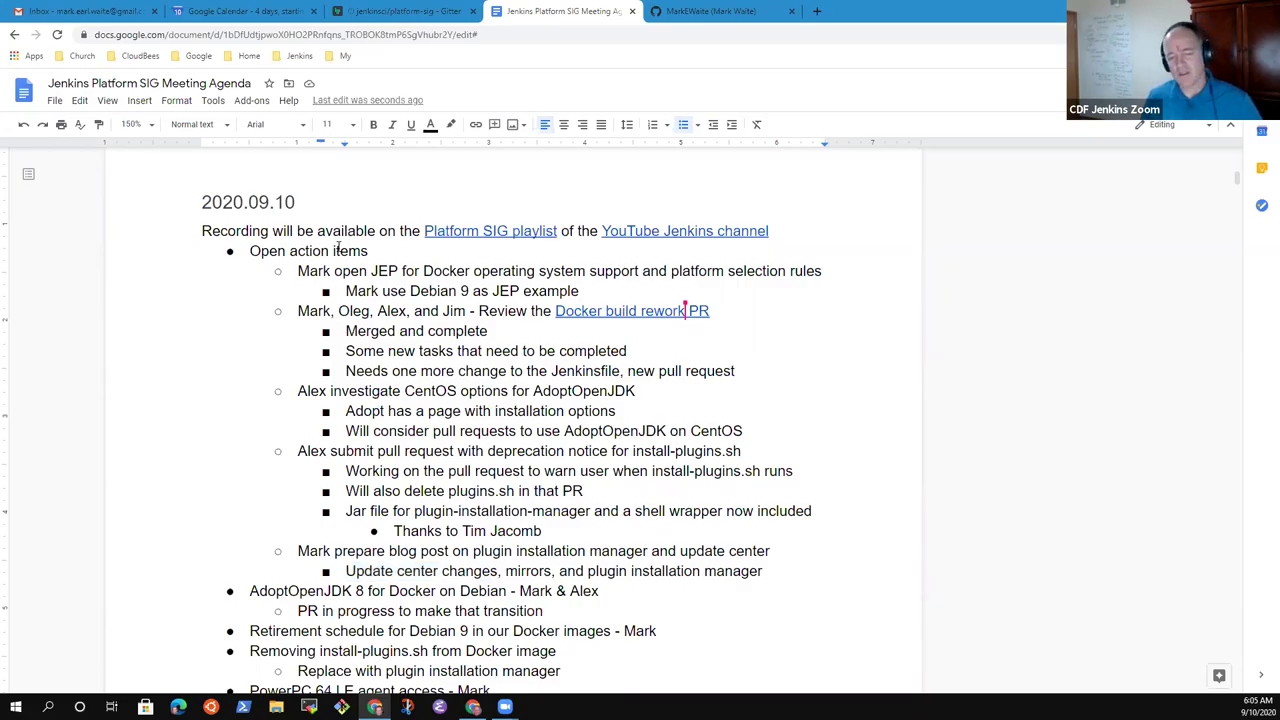
key(ctrl+shift+Left)
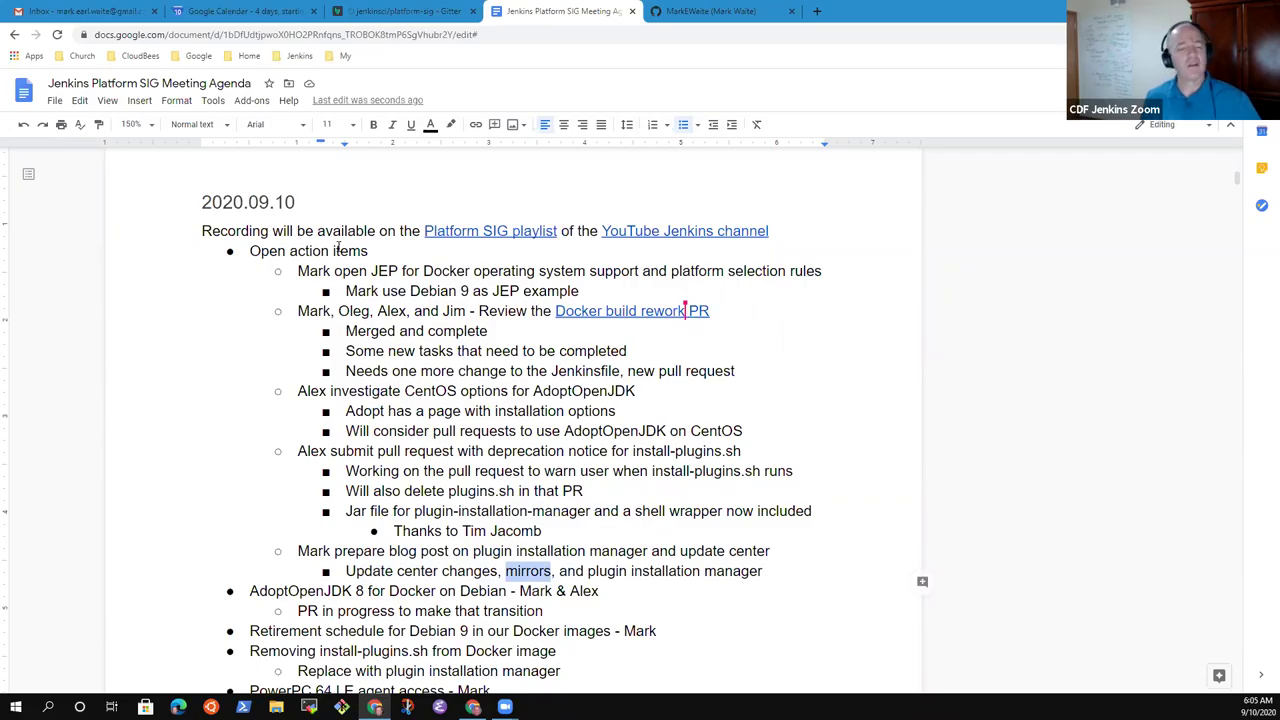
key(Left)
key(Left)
key(Left)
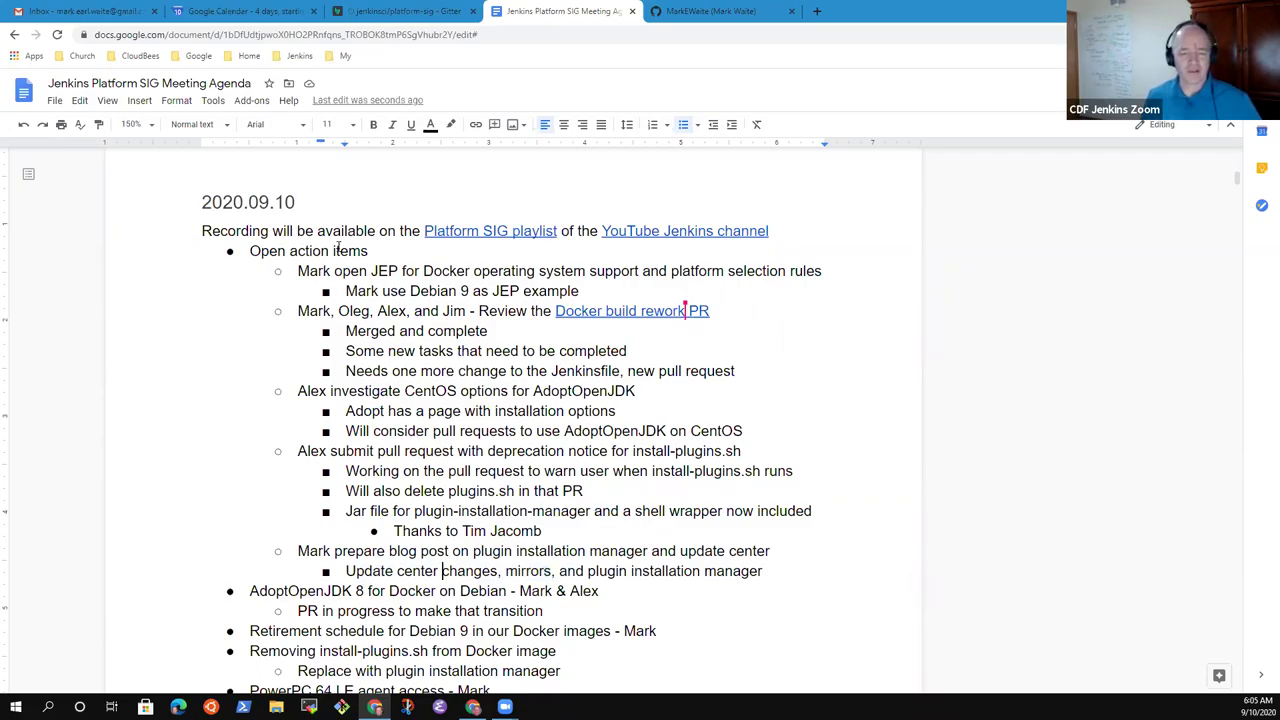
key(ctrl+shift+Left)
key(ctrl+shift+Left)
key(ctrl+shift+Left)
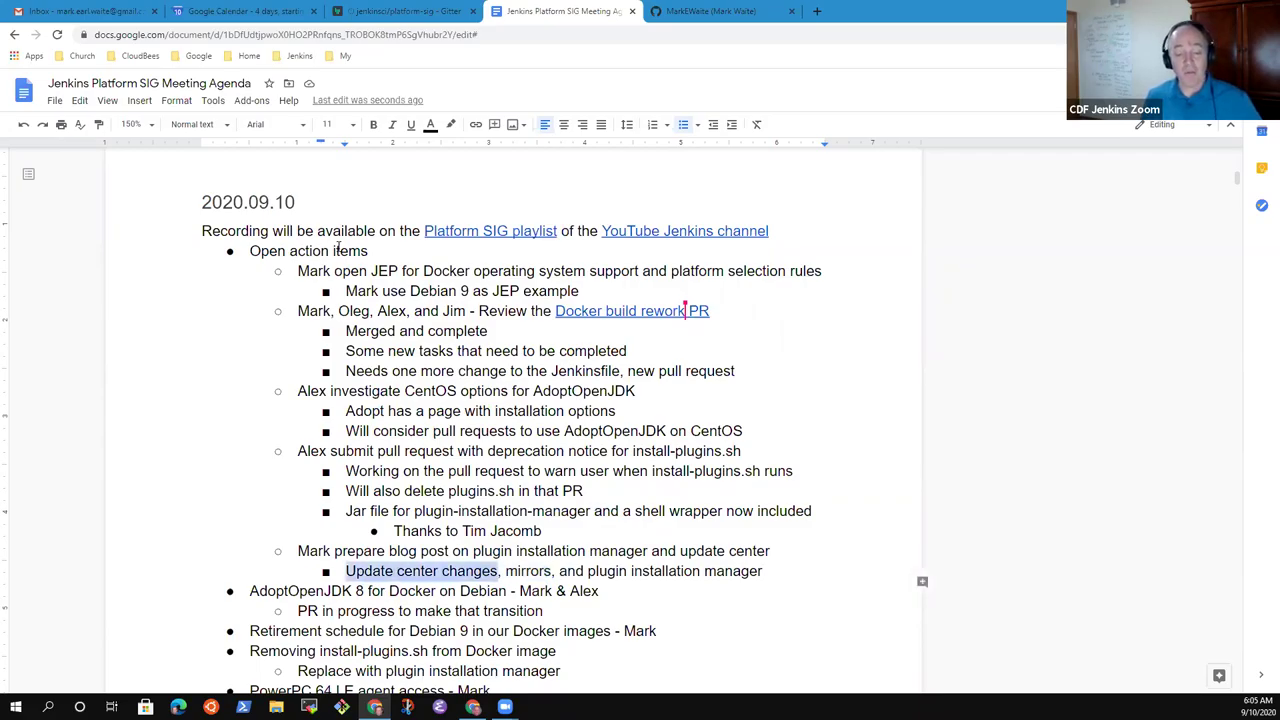
key(End)
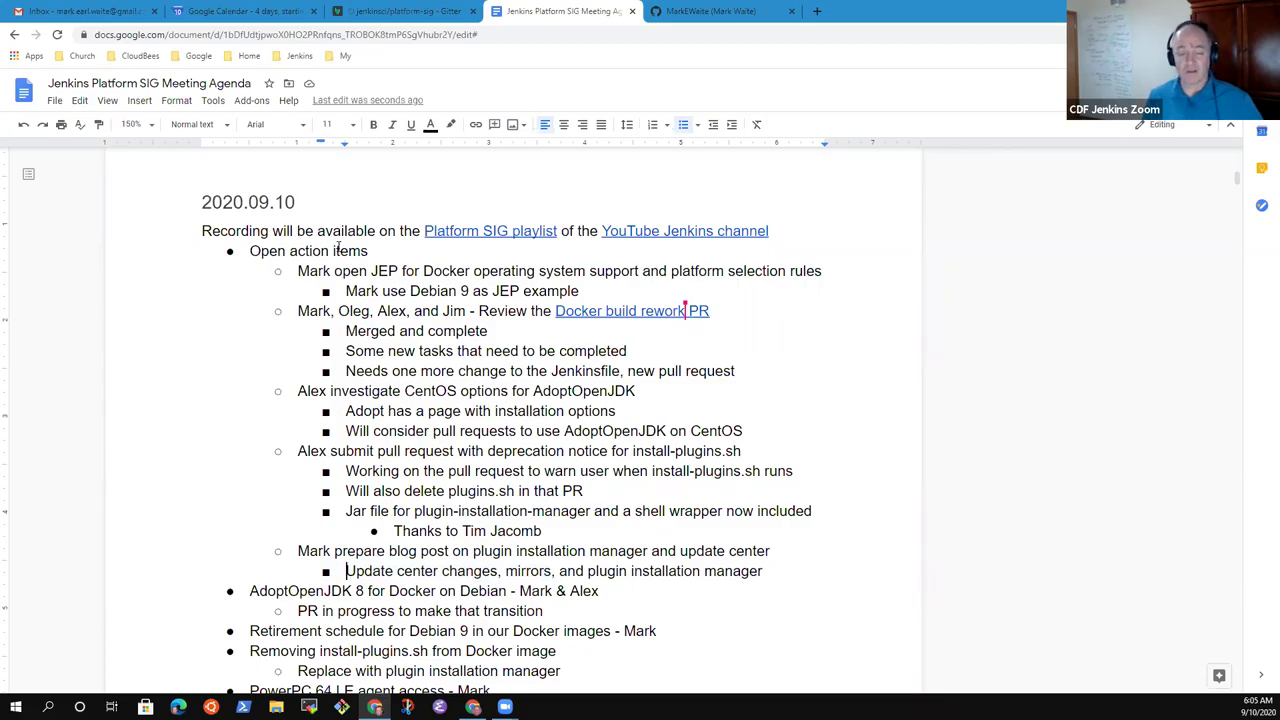
key(ctrl+shift+Right)
key(ctrl+shift+Right)
key(ctrl+shift+Right)
key(End)
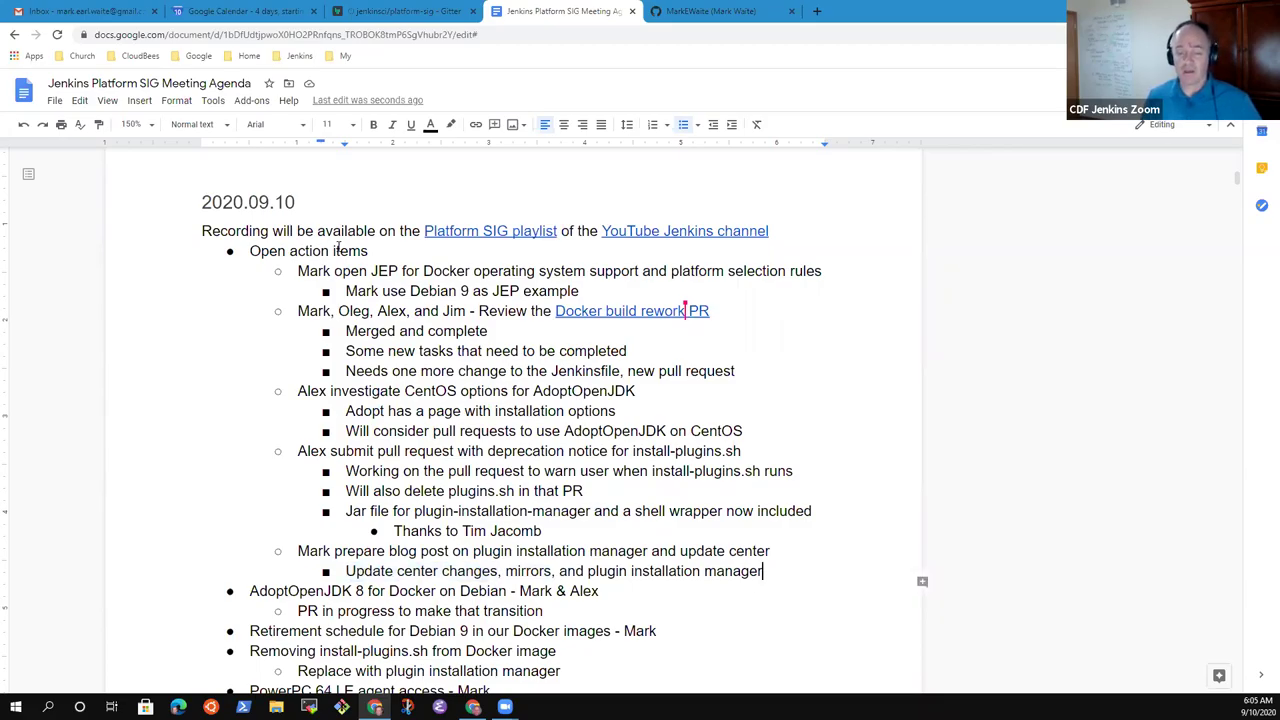
key(ctrl+shift+Left)
key(ctrl+shift+Left)
key(ctrl+shift+Left)
key(ctrl+shift+Left)
key(ctrl+shift+Right)
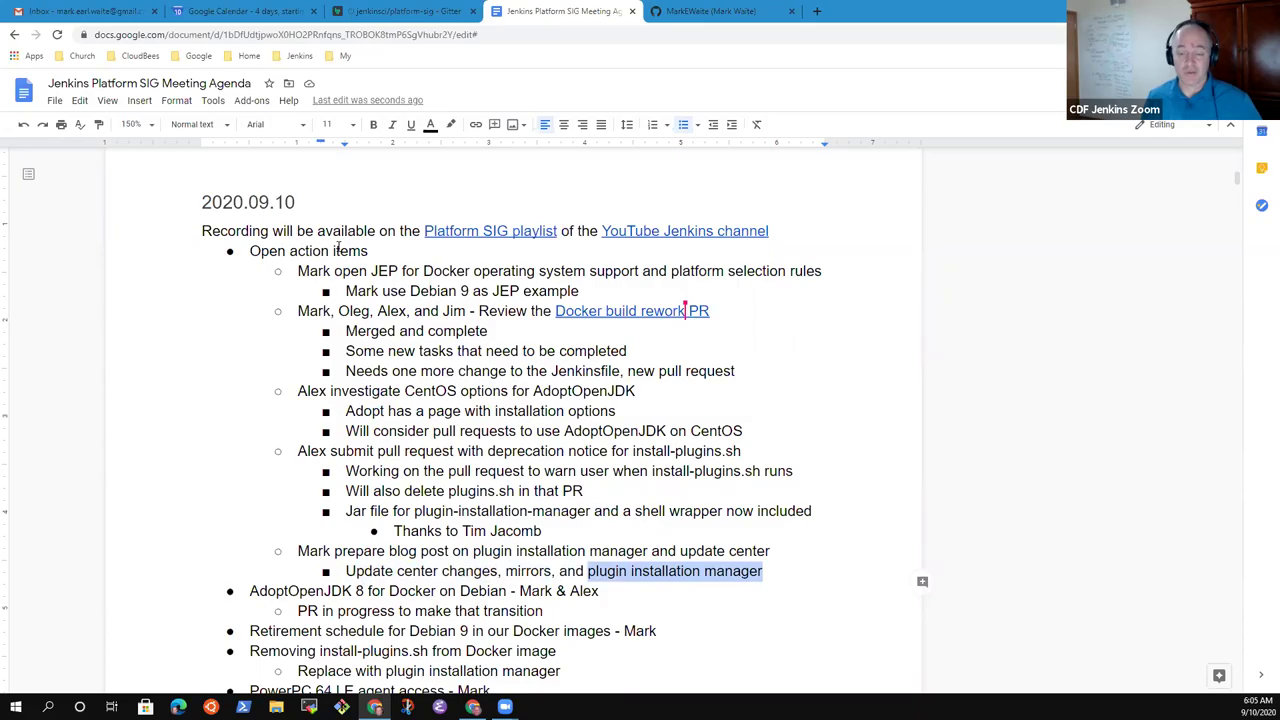
Add a second nested bullet, "Still to do", under the blog post action item
key(End)
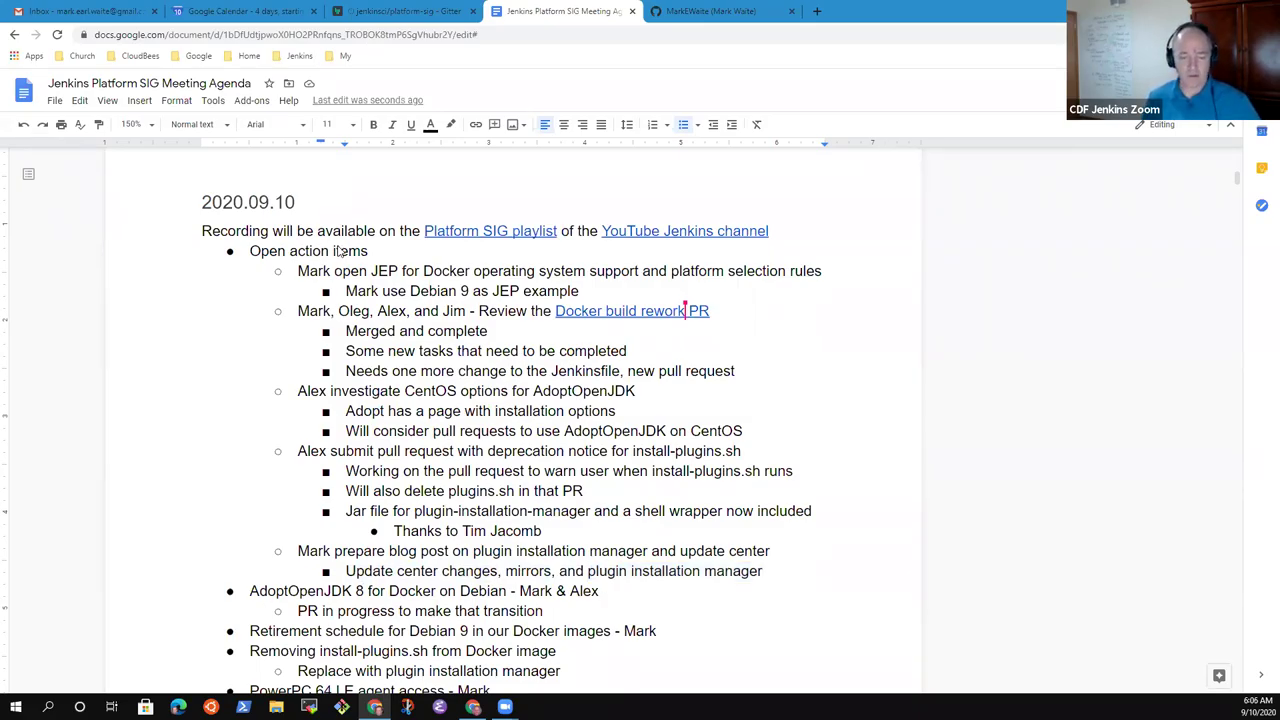
key(Return)
text(T)
key(BackSpace)
text(St)
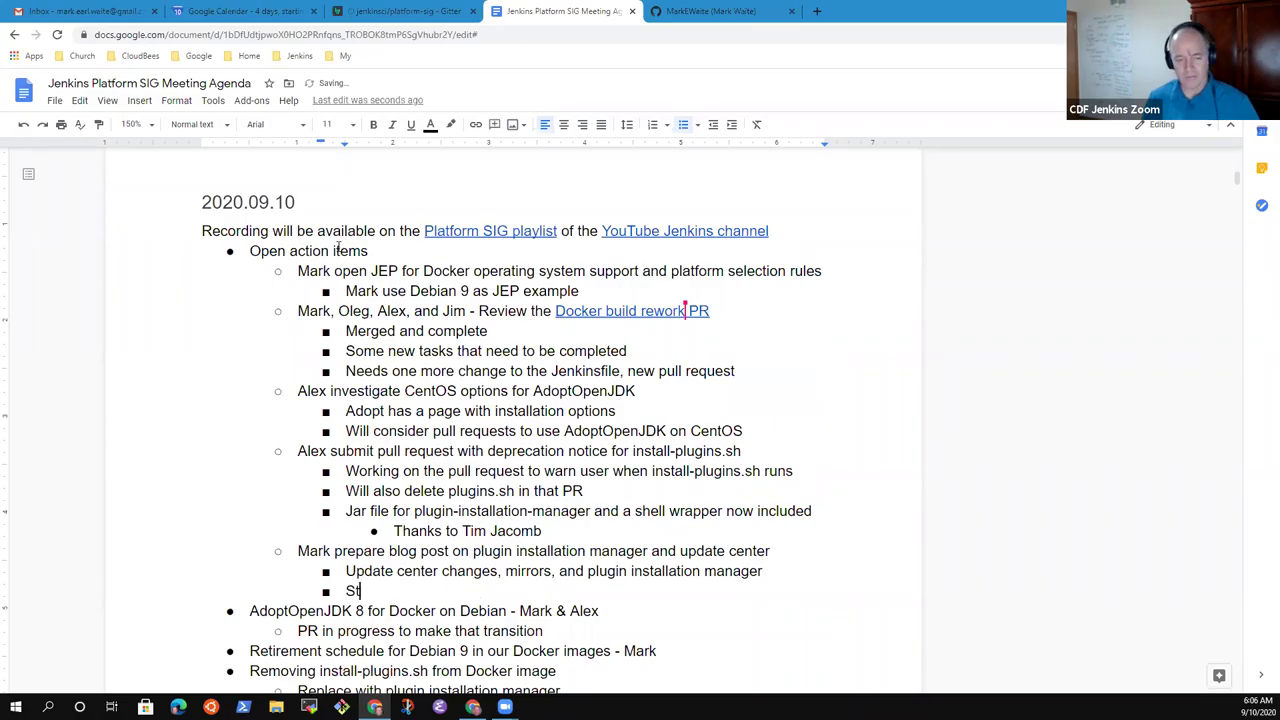
text(ill to do)
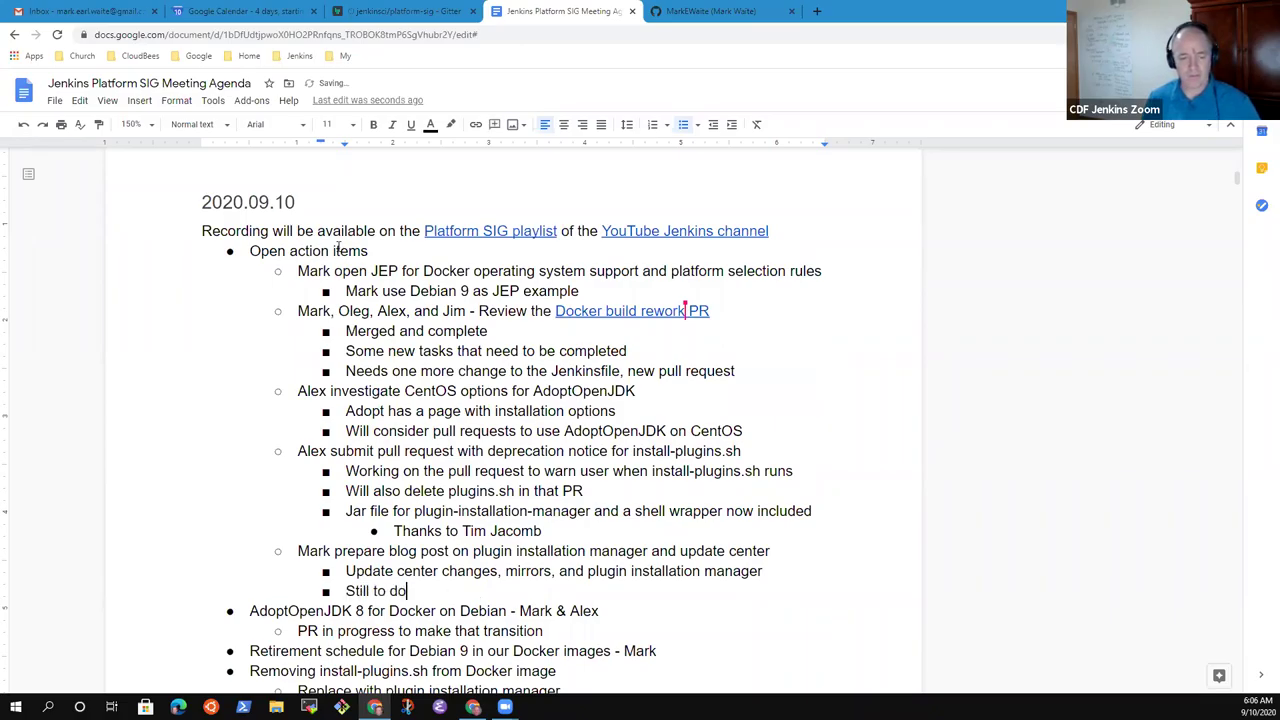
Highlight the action item about submitting a pull request with a deprecation notice for install-plugins.sh
key(Up)
key(Up)
key(Up)
key(Up)
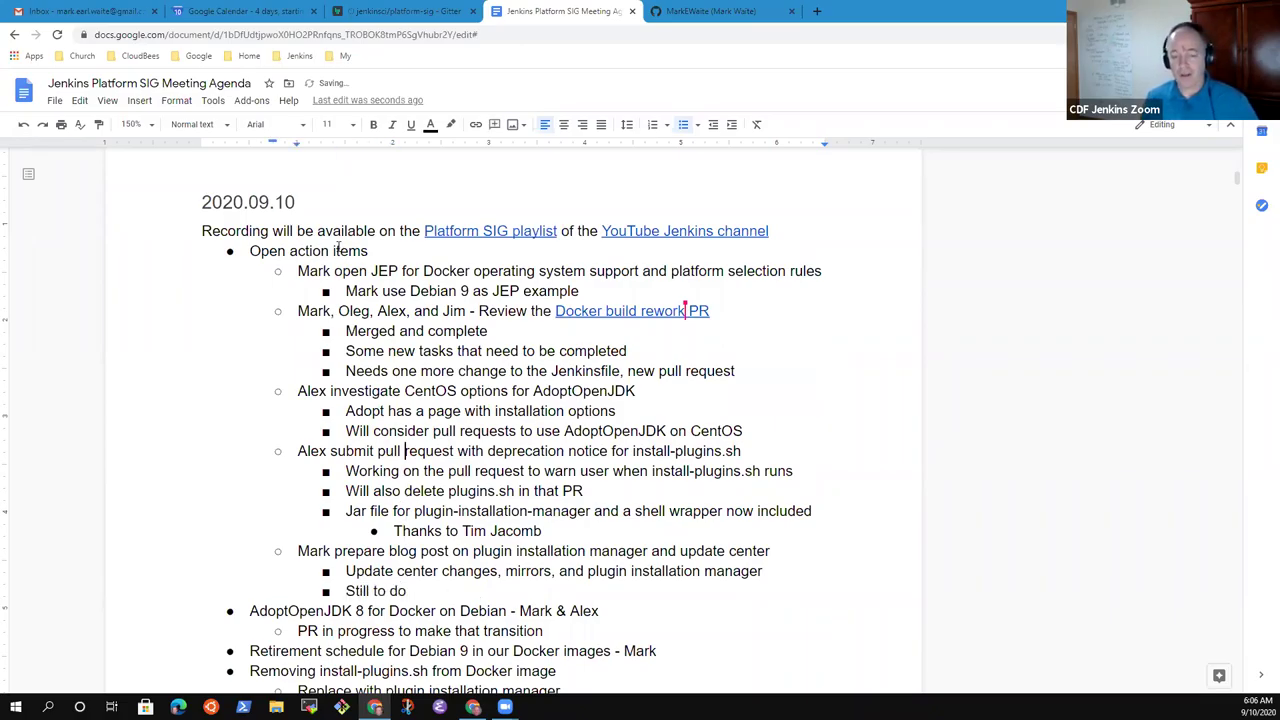
key(Home)
key(shift+End)
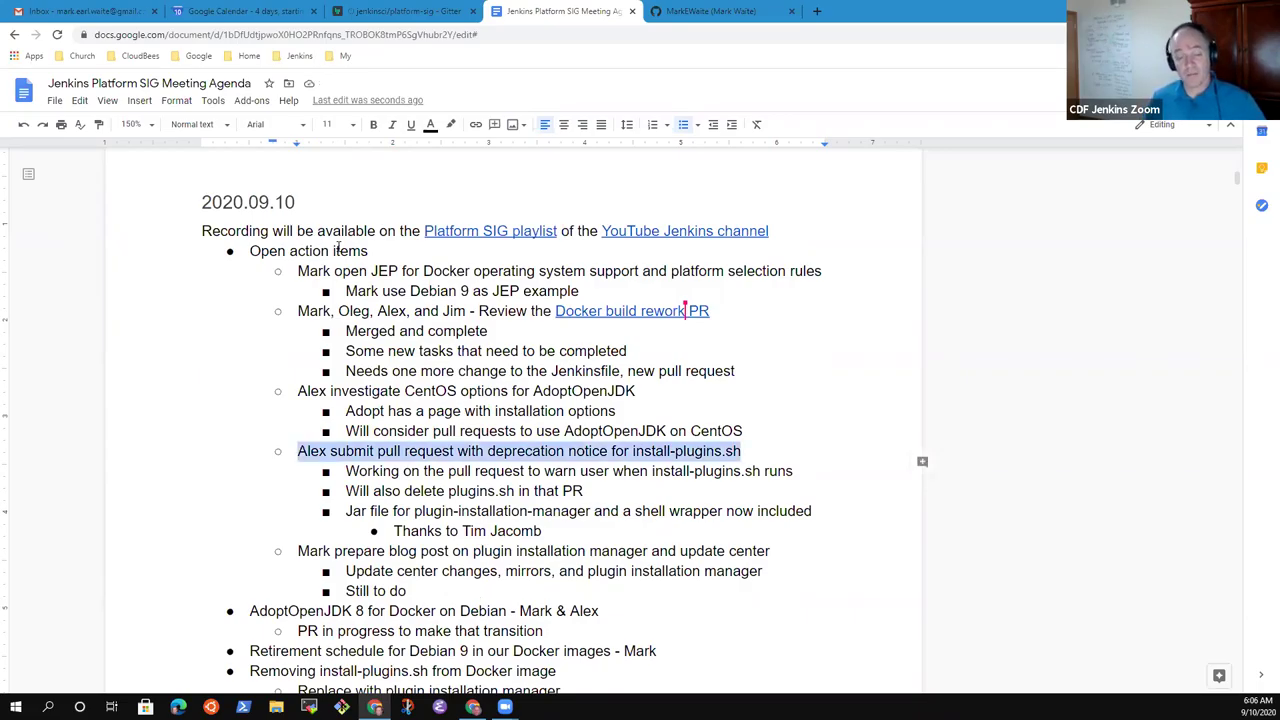
Highlight the agenda item "AdoptOpenJDK 8 for Docker on Debian" as the topic under discussion
key(Down)
key(Down)
key(Down)
key(Down)
key(Down)
key(Down)
key(Down)
key(Down)
key(Down)
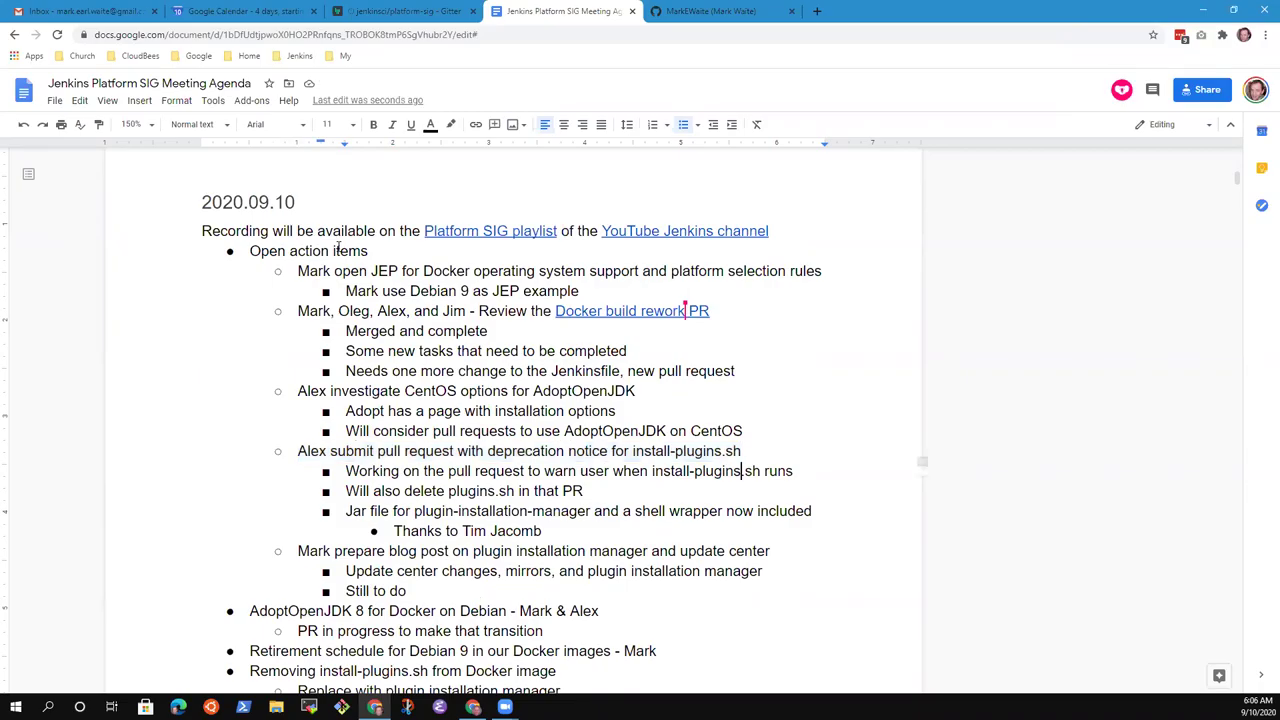
key(Down)
key(shift+End)
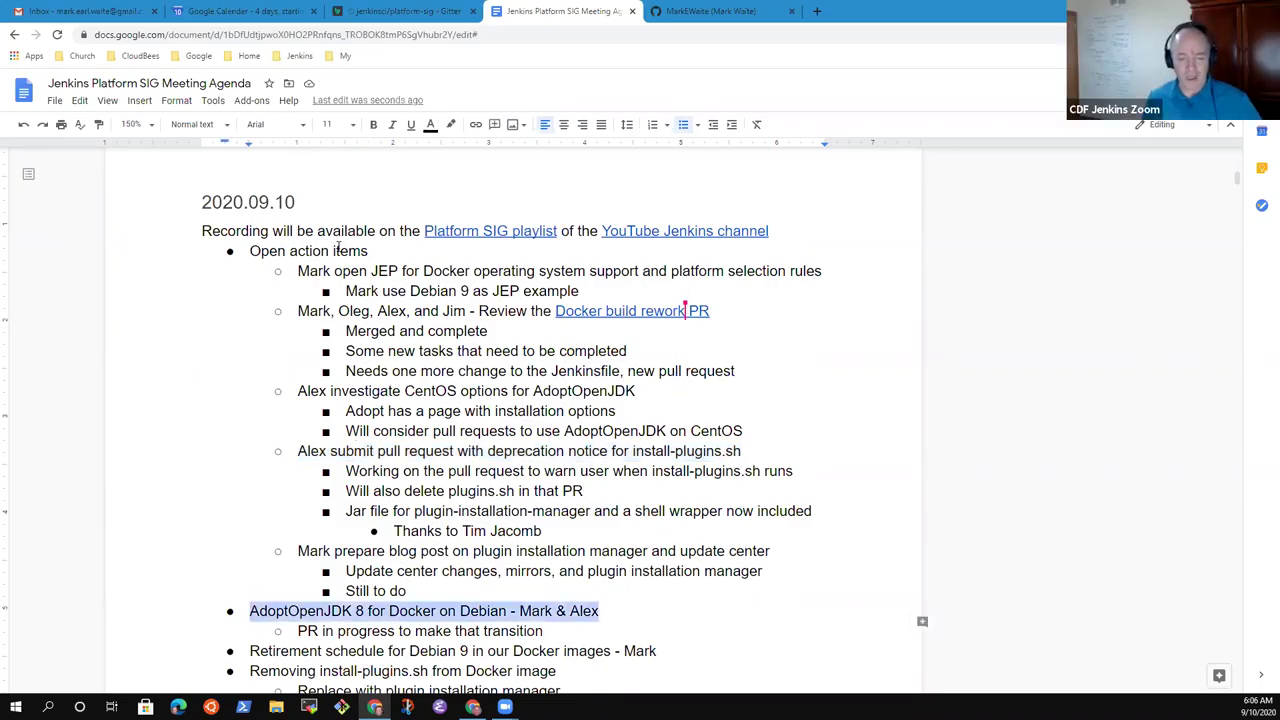
Append "for Buster" to the bullet "PR in progress to make that transition" under the AdoptOpenJDK 8 item
key(Down)
key(Down)
key(Down)
key(Down)
key(Down)
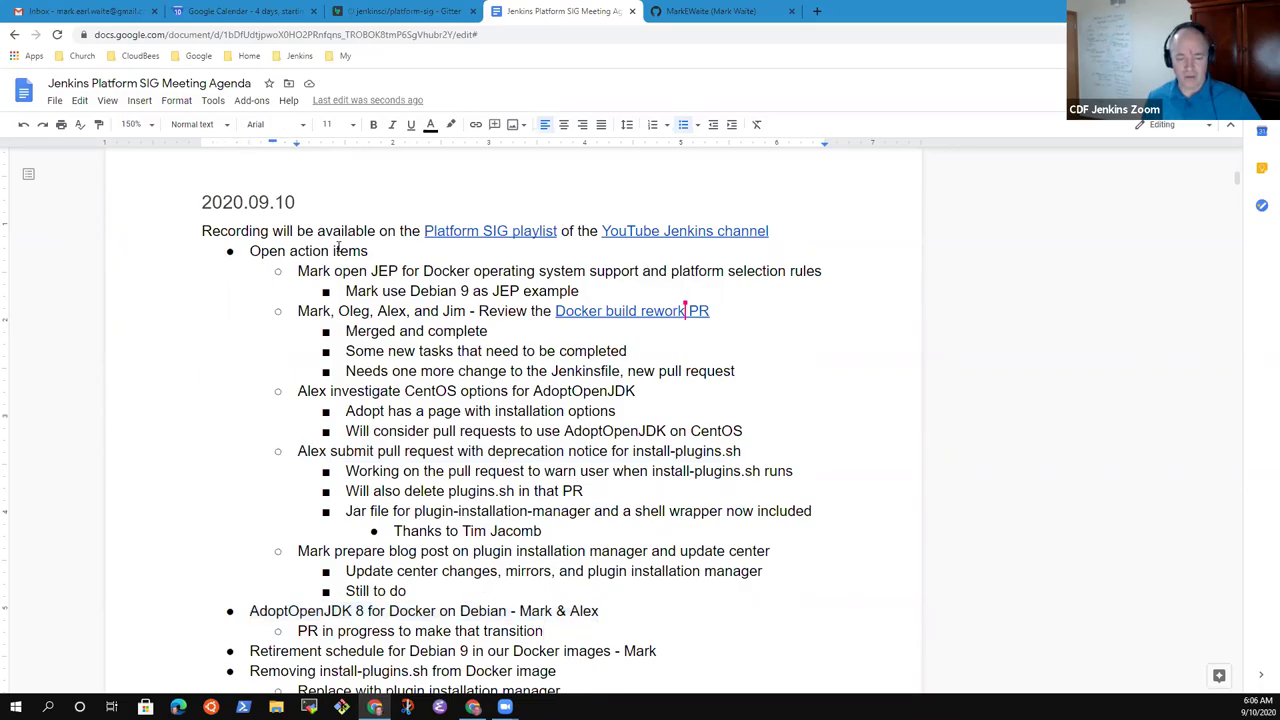
scroll(338, 245, down, 2)
key(Up)
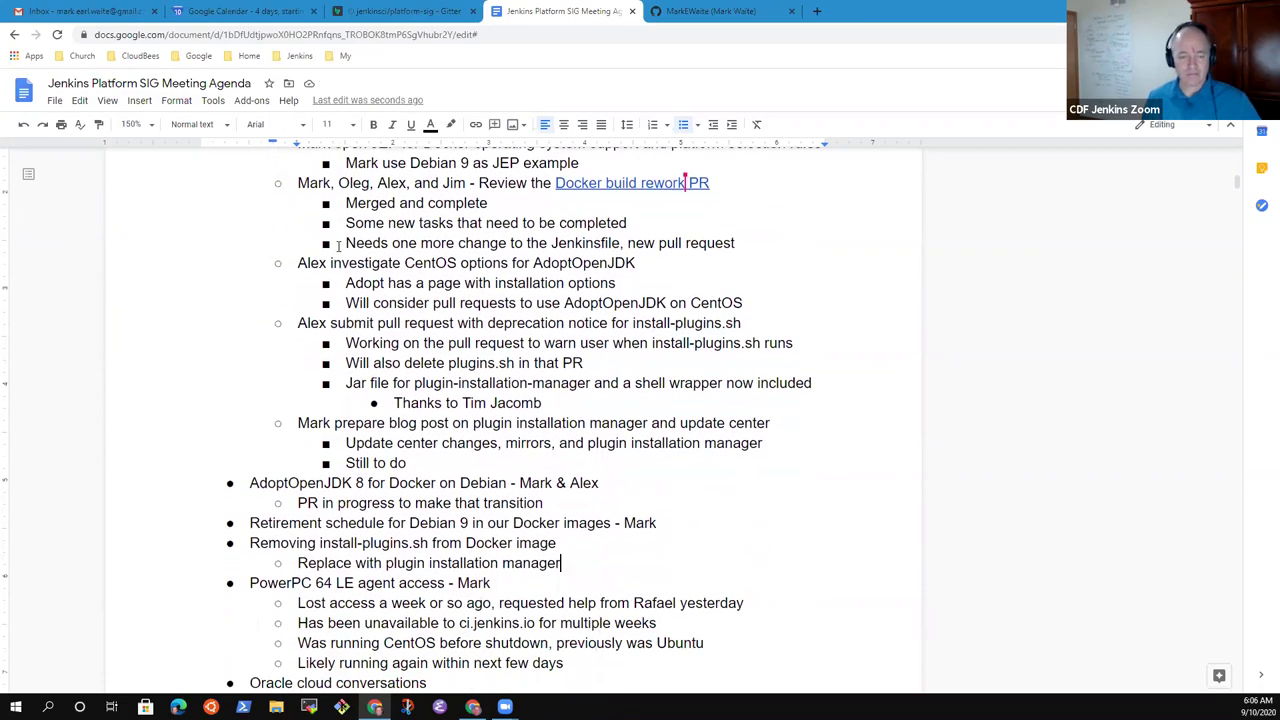
key(Down)
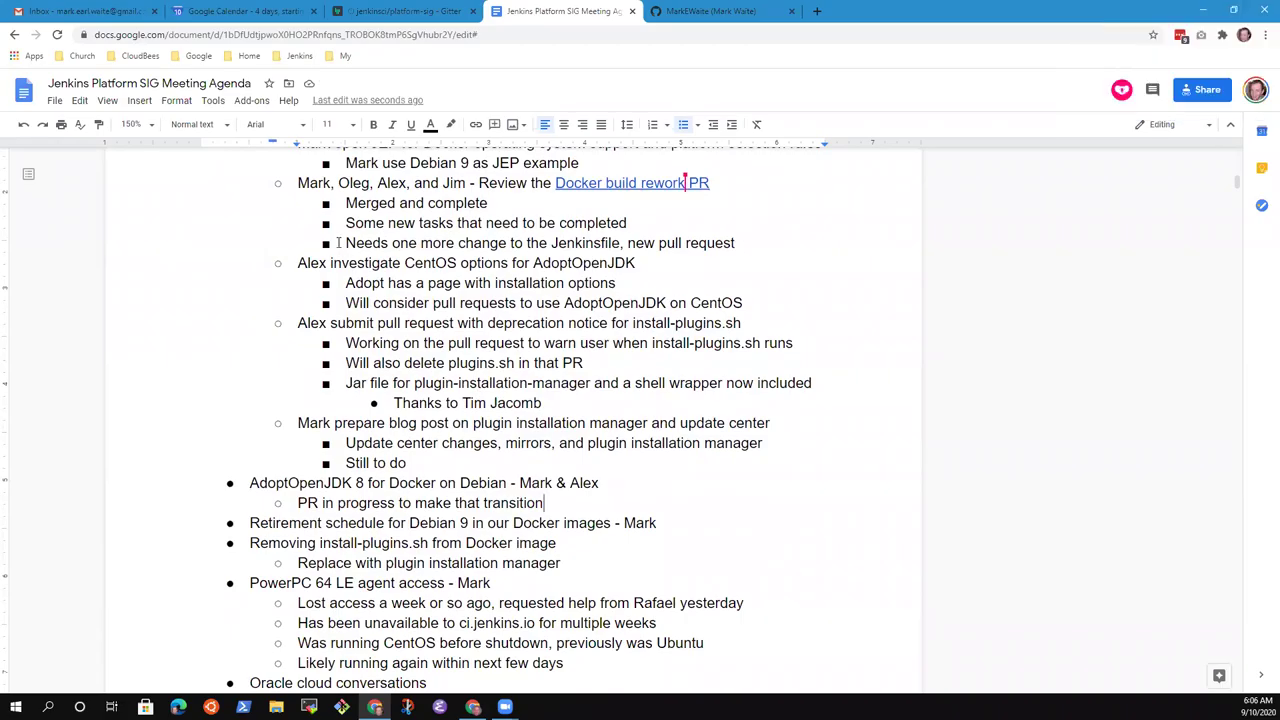
text(fo)
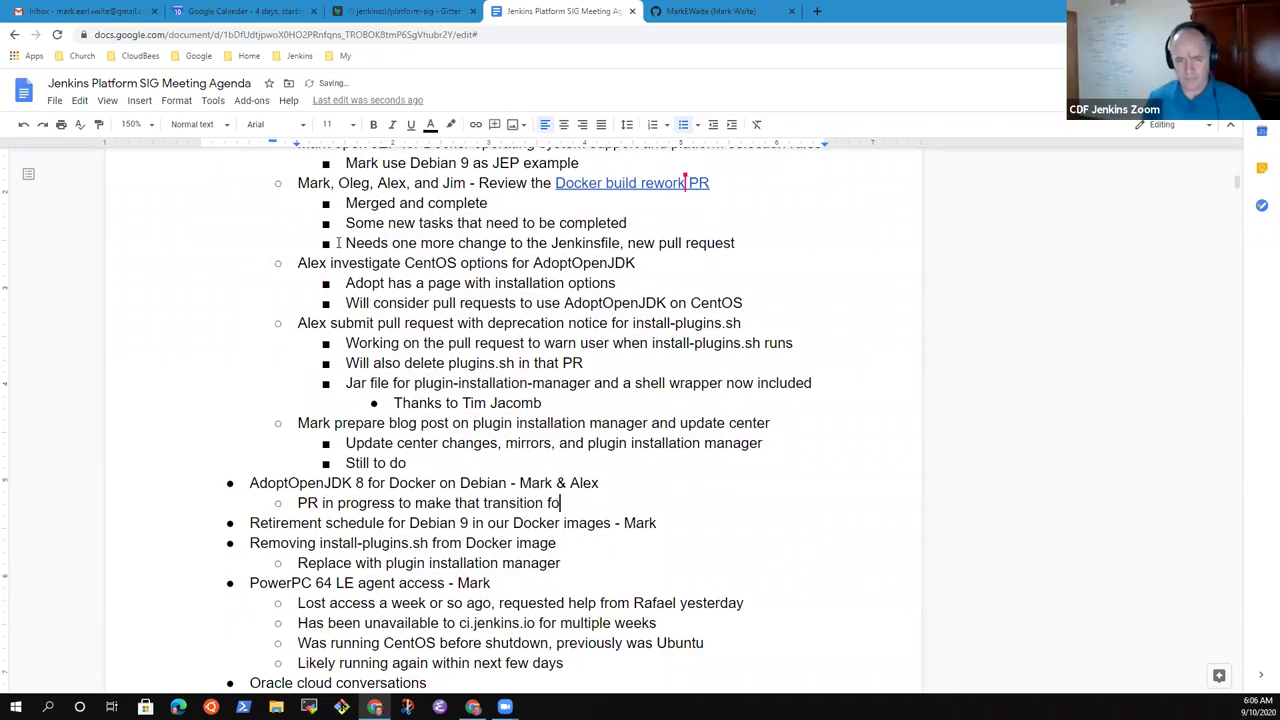
text(r Buster)
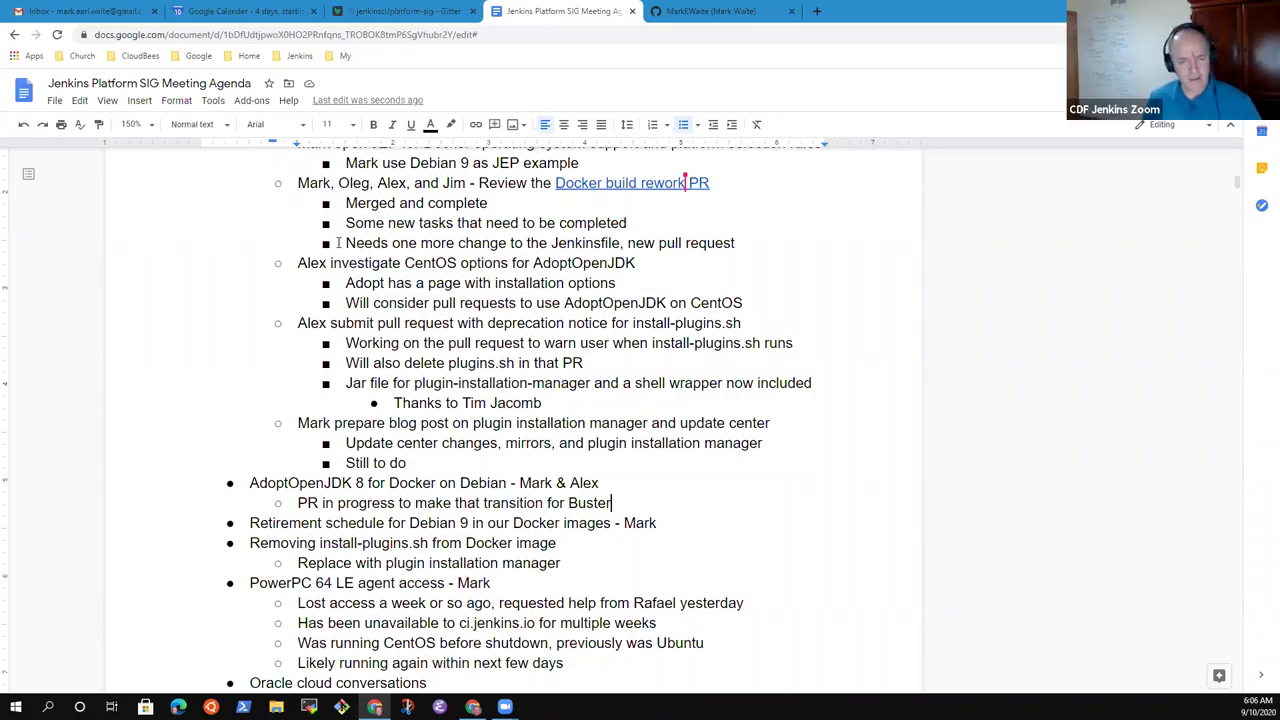
Add the bullet "Intentionally not doing the PR for Stretch, just Buster" under the AdoptOpenJDK 8 item
key(Return)
text(Inte)
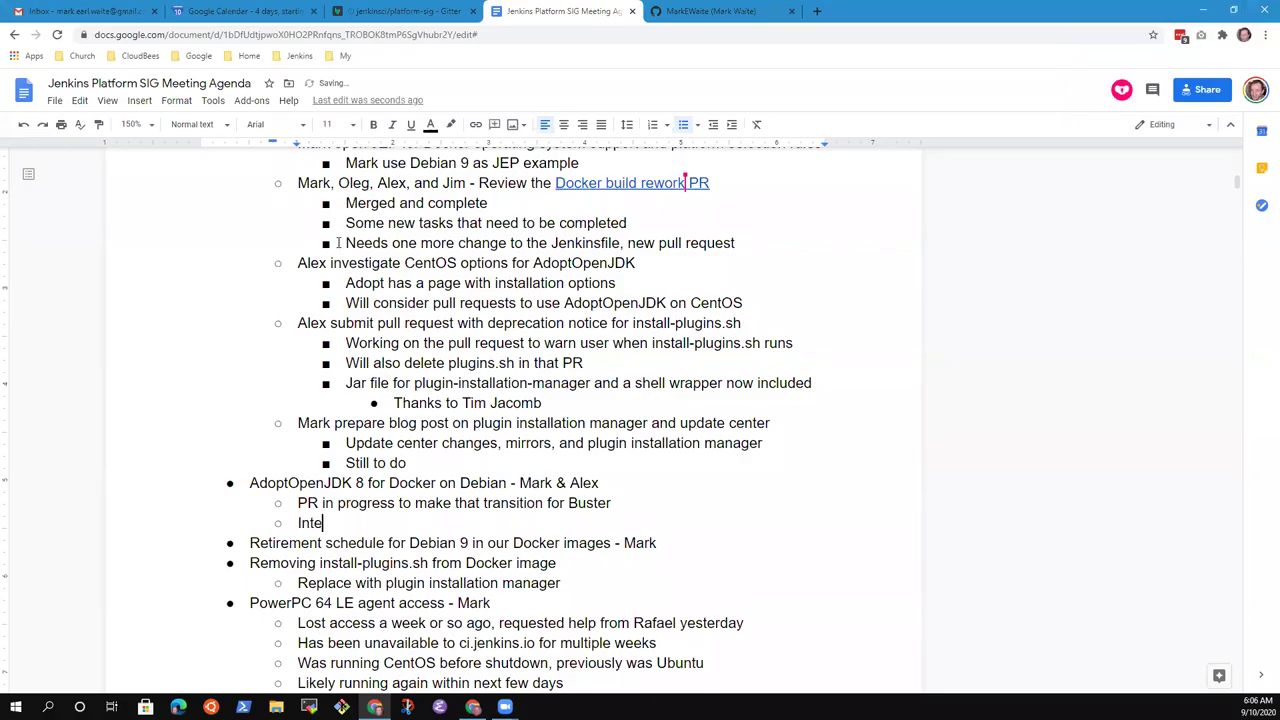
text(ntionally )
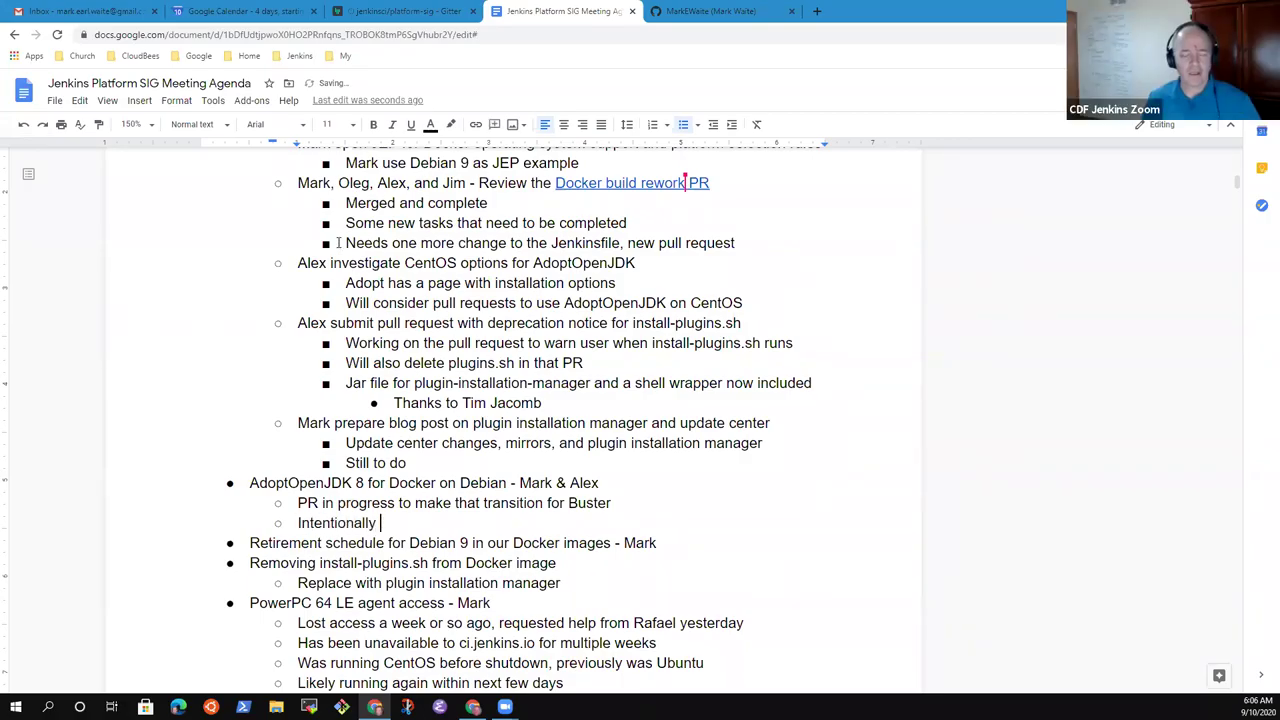
text(not doing )
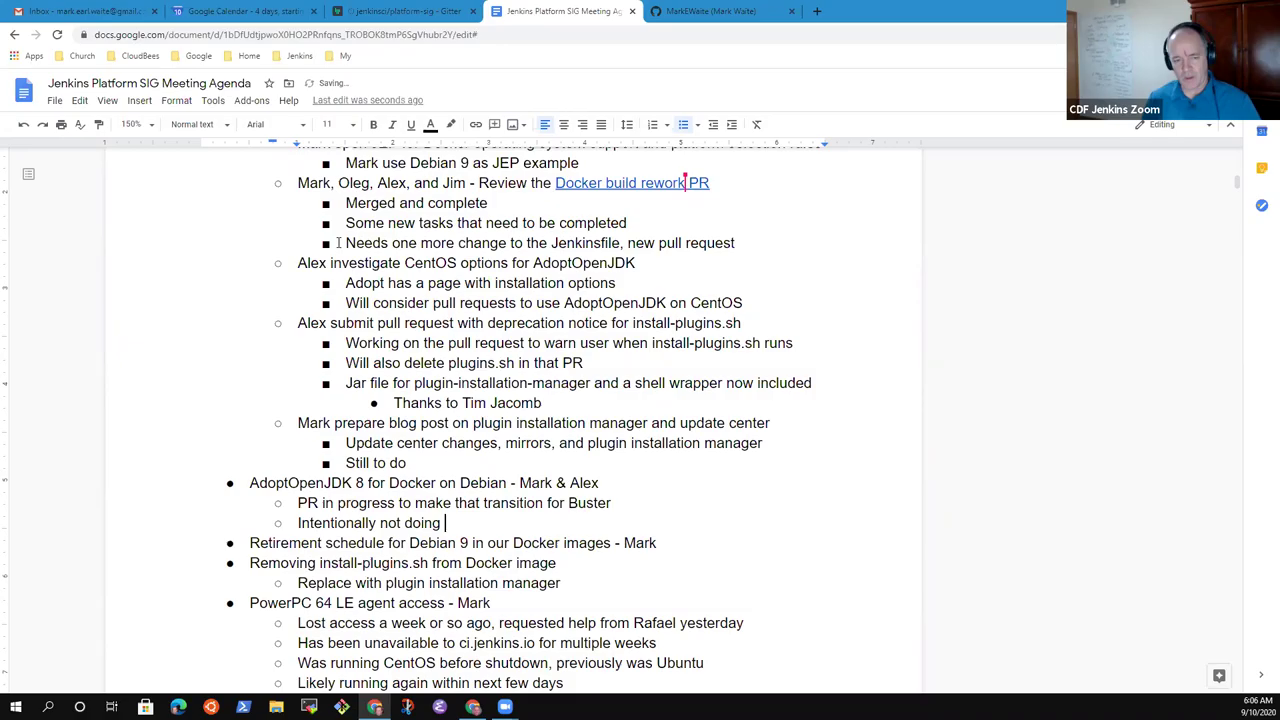
text(the PR for )
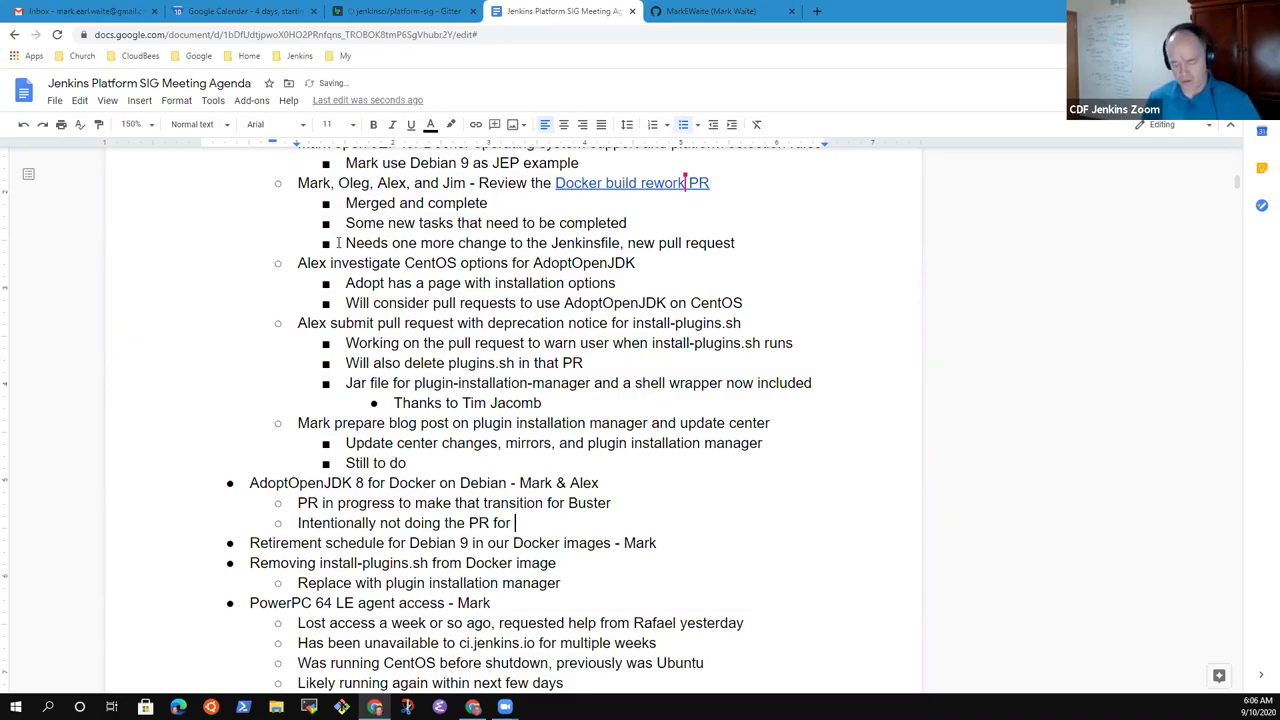
text(Stretch,)
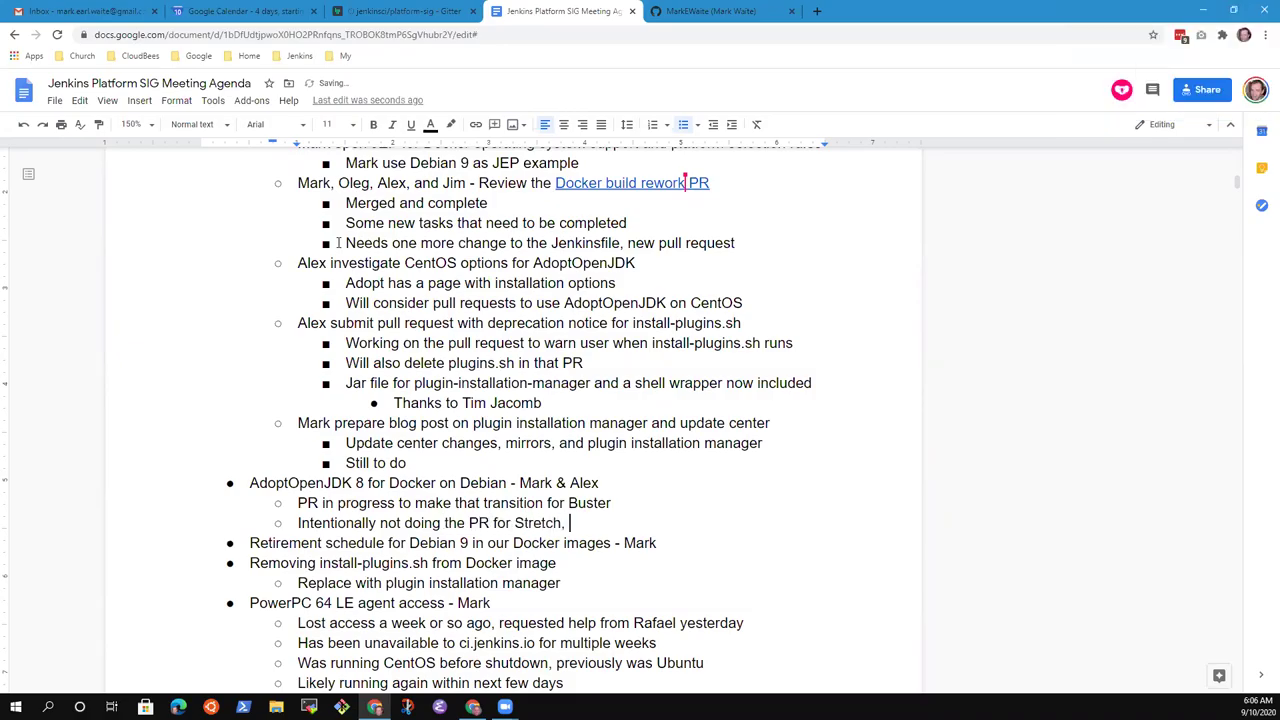
key(BackSpace)
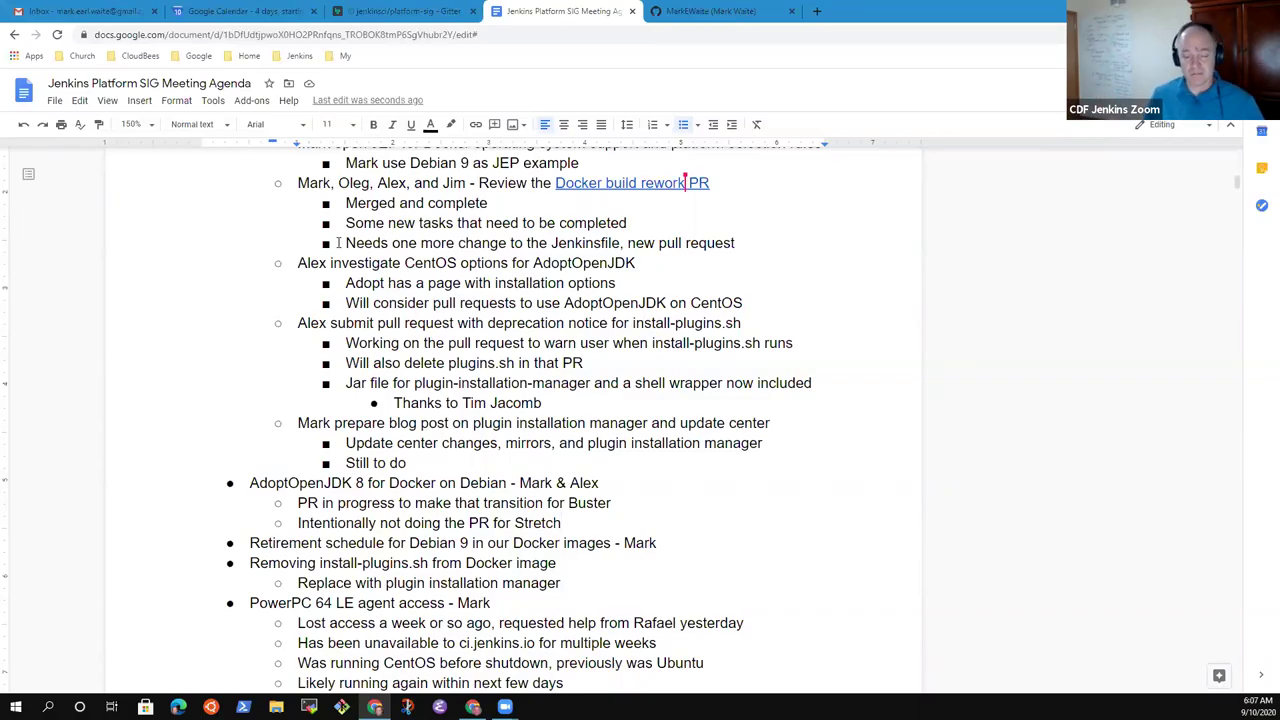
text(, )
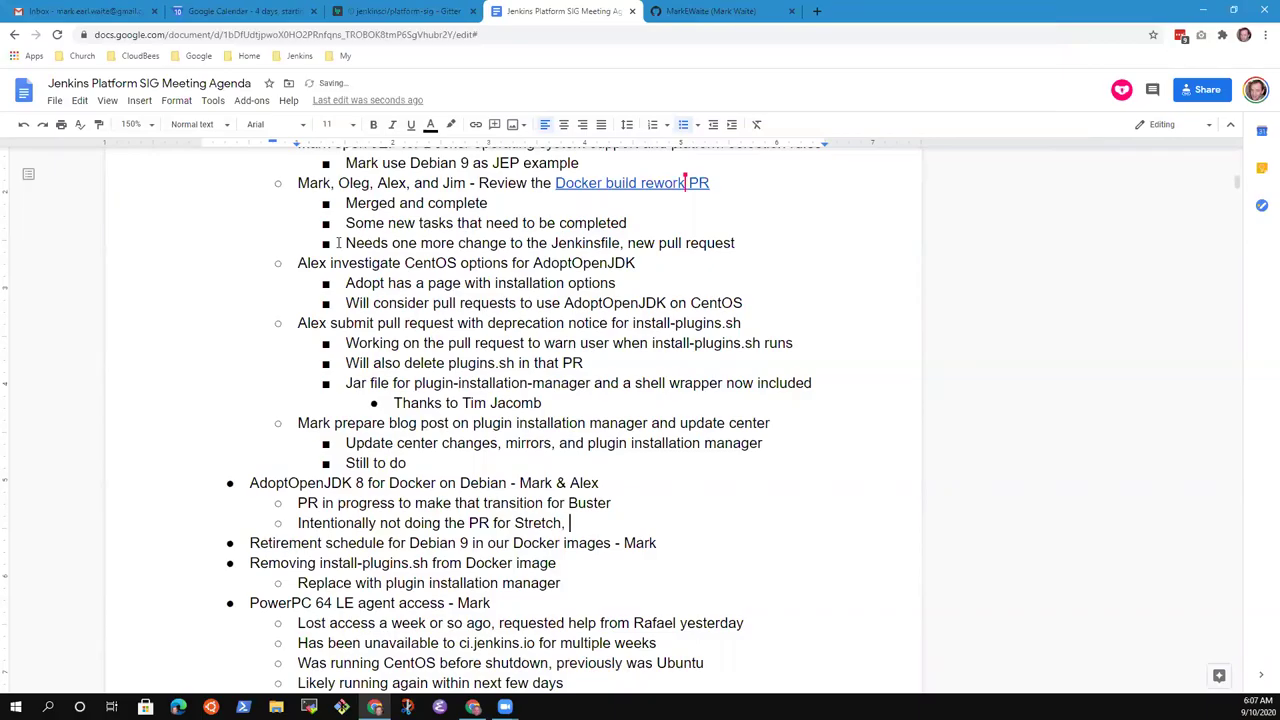
text(just Buster)
key(ctrl+BackSpace)
text(Buster)
Highlight the agenda item about the retirement schedule for Debian 9 in the Docker images as the topic under discussion
key(Right)
key(shift+End)
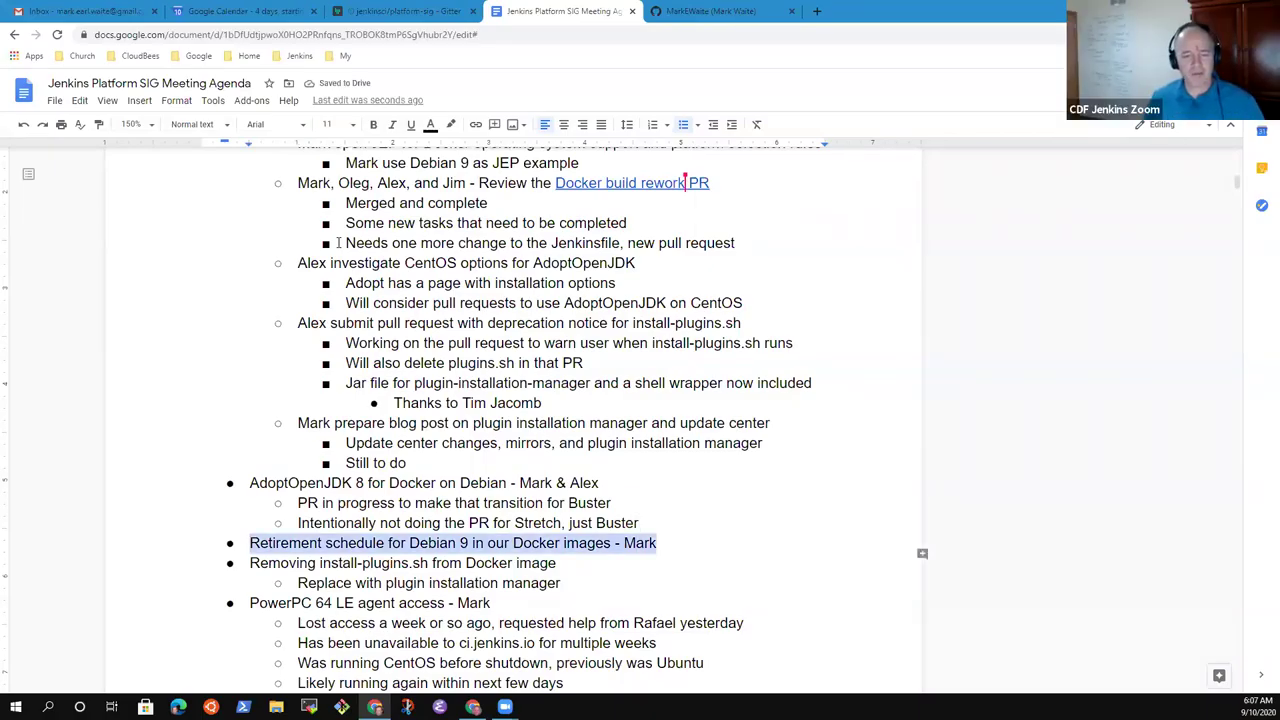
key(Left)
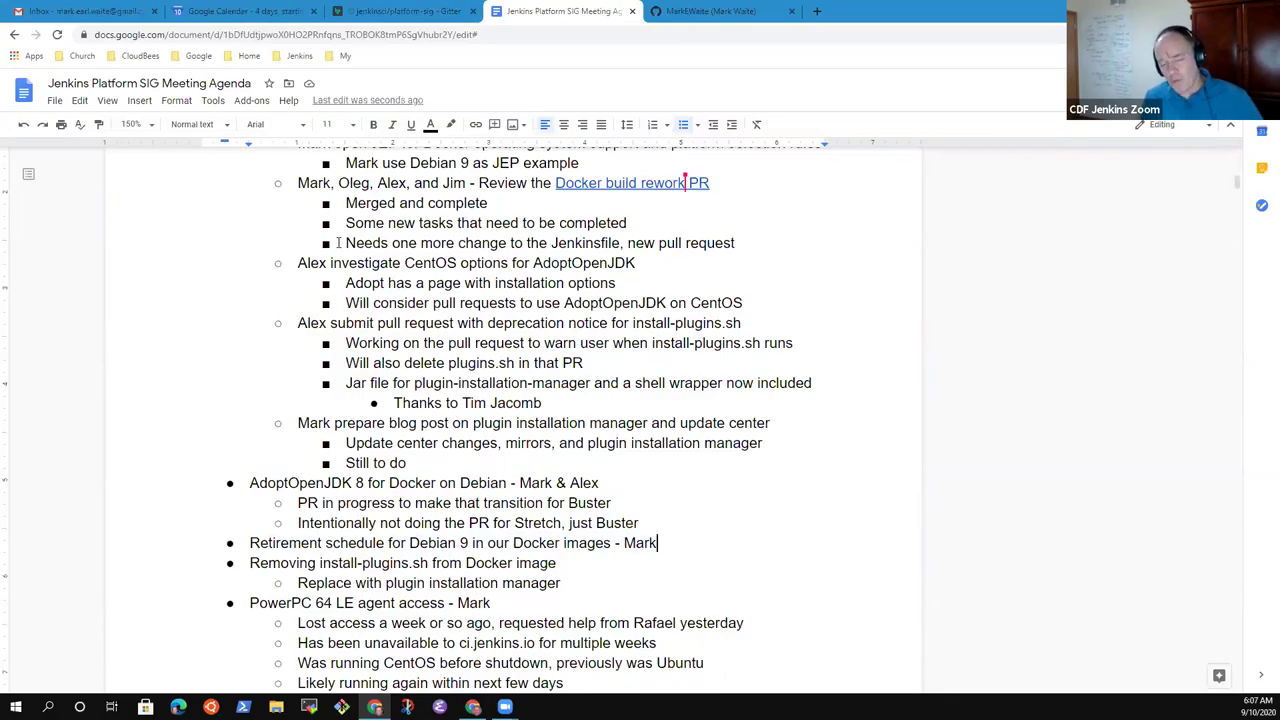
Add the sub-bullet "Advise people to switch to the Debian buster image" under the Debian 9 retirement schedule item
key(Return)
key(Tab)
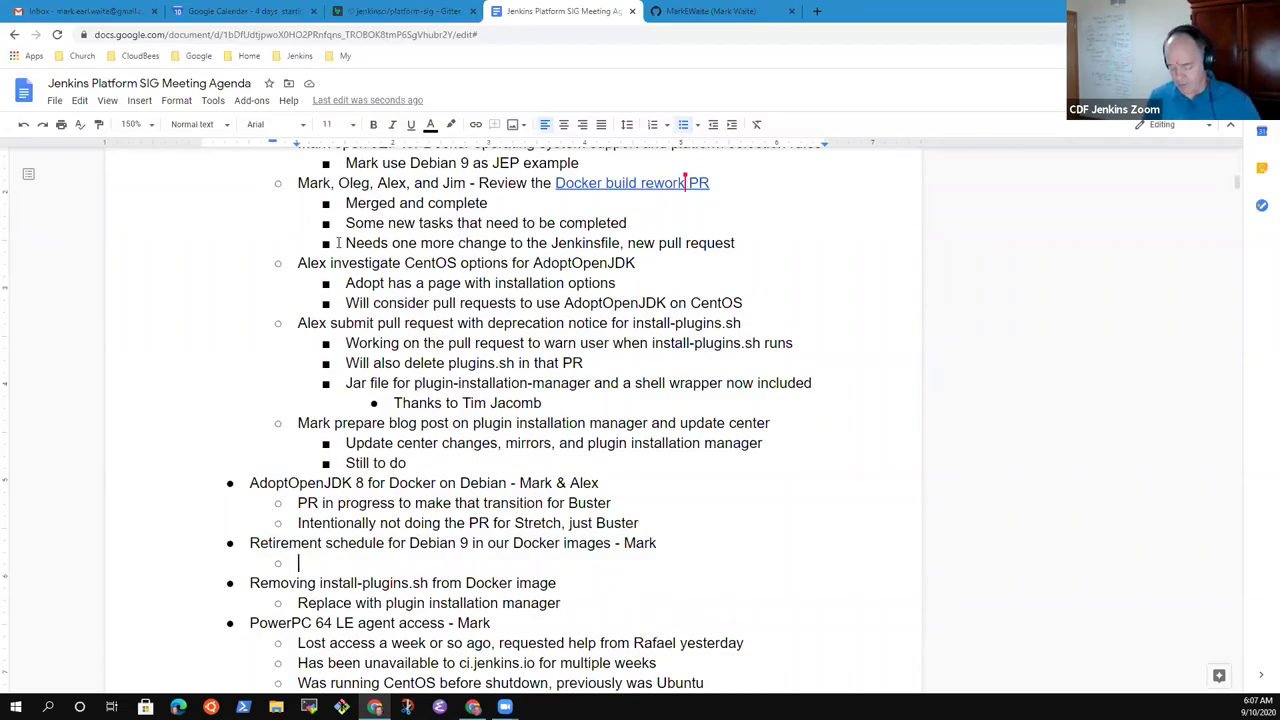
text(ADv)
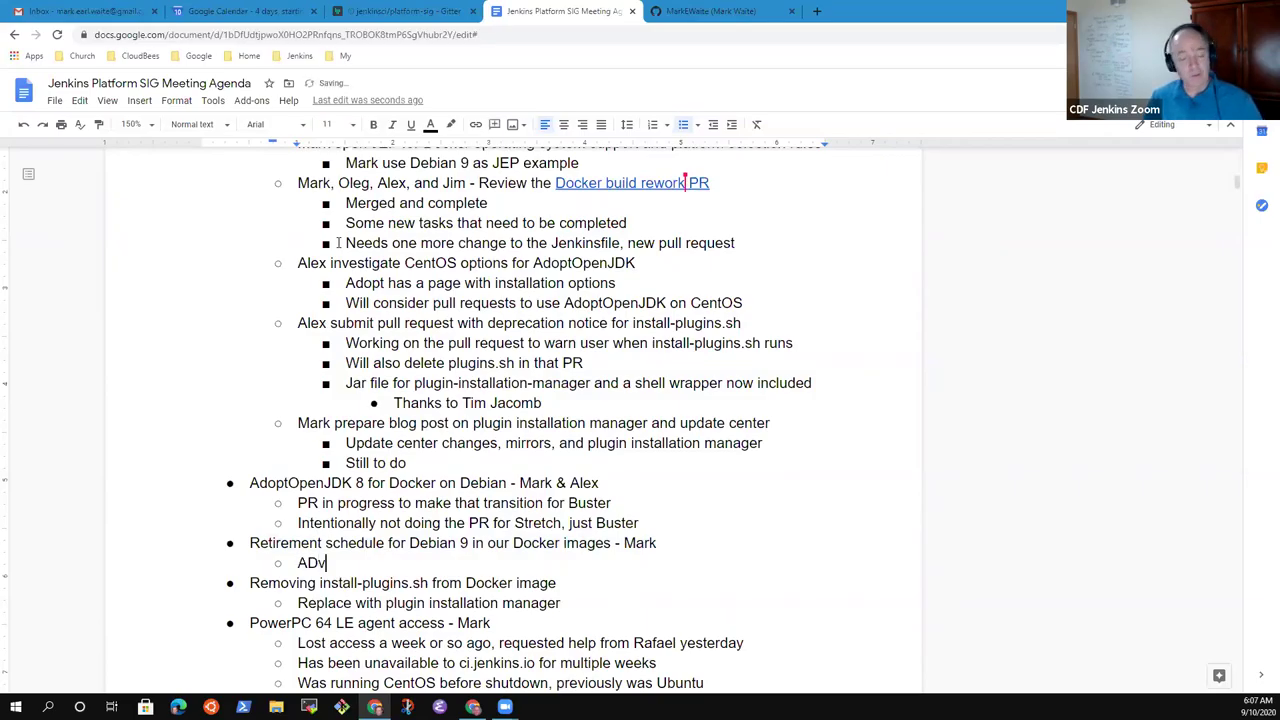
text(ise)
key(ctrl+BackSpace)
text(Adv)
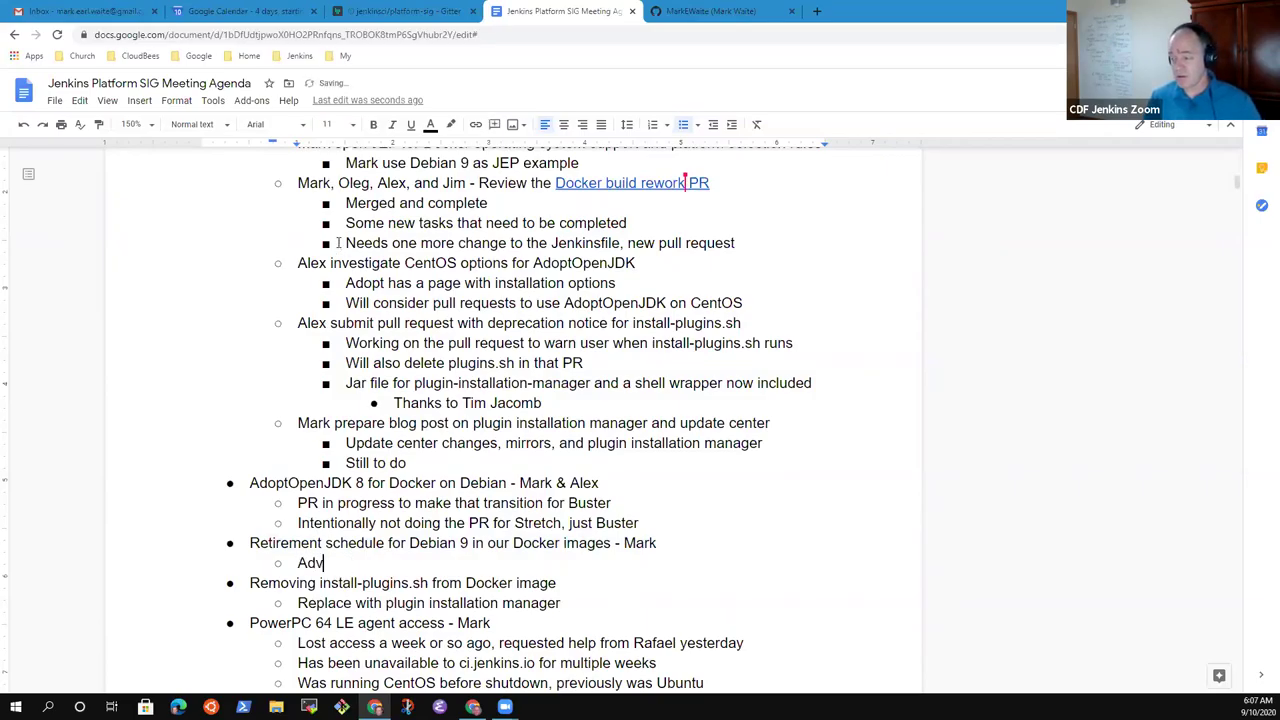
text(ise peopo)
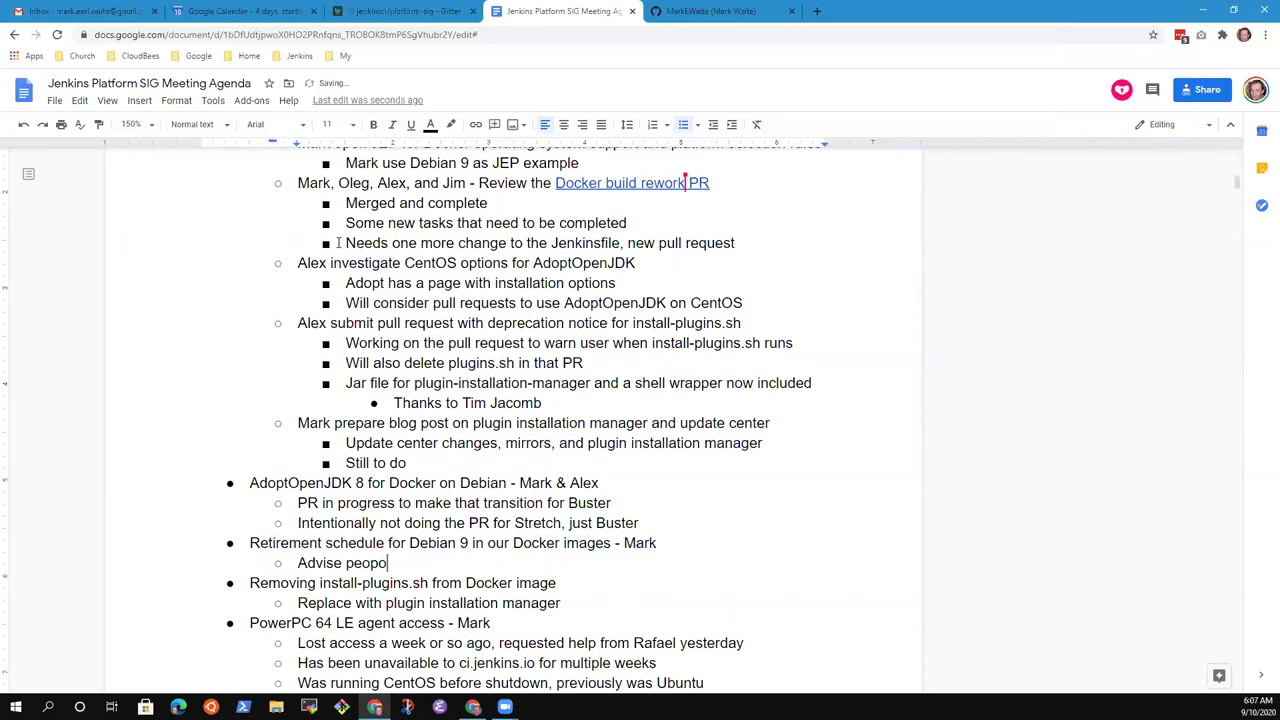
key(BackSpace)
text(le to switch to the D)
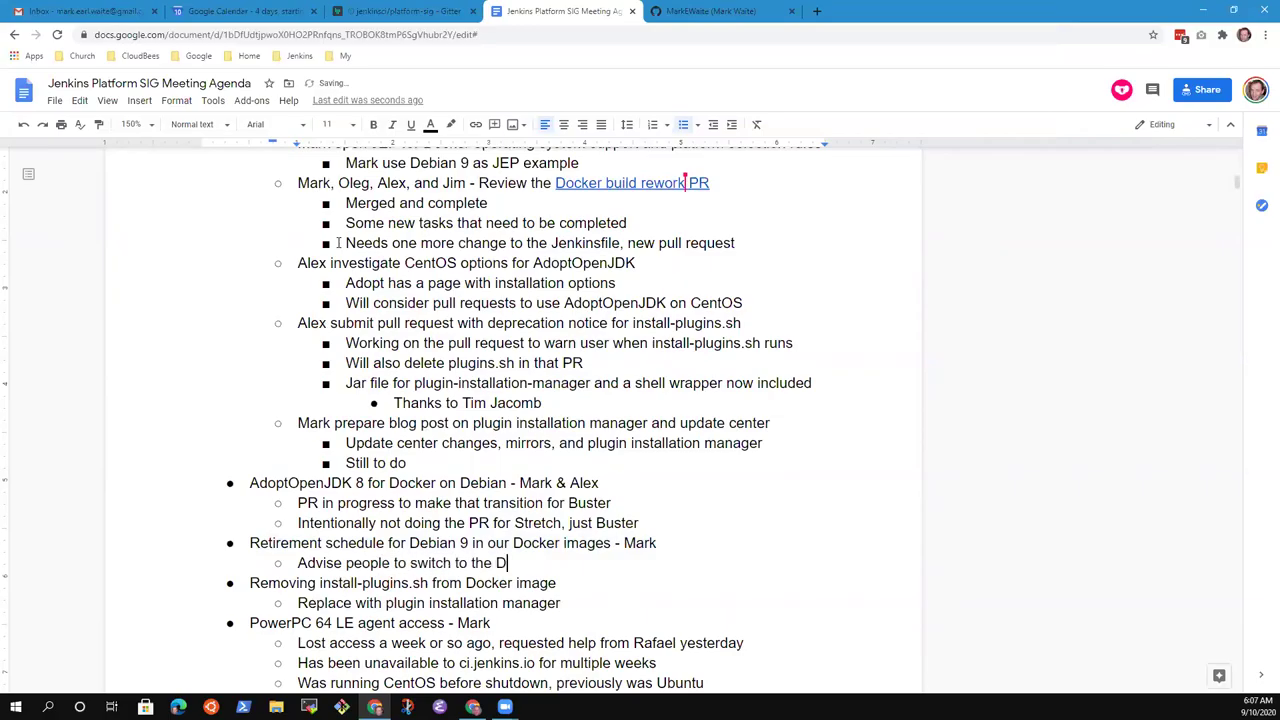
text(ebian buster image)
Add the bullet "Add a message to the Dockerhub repository?" below the Debian buster advice
key(Return)
text(Add a messa)
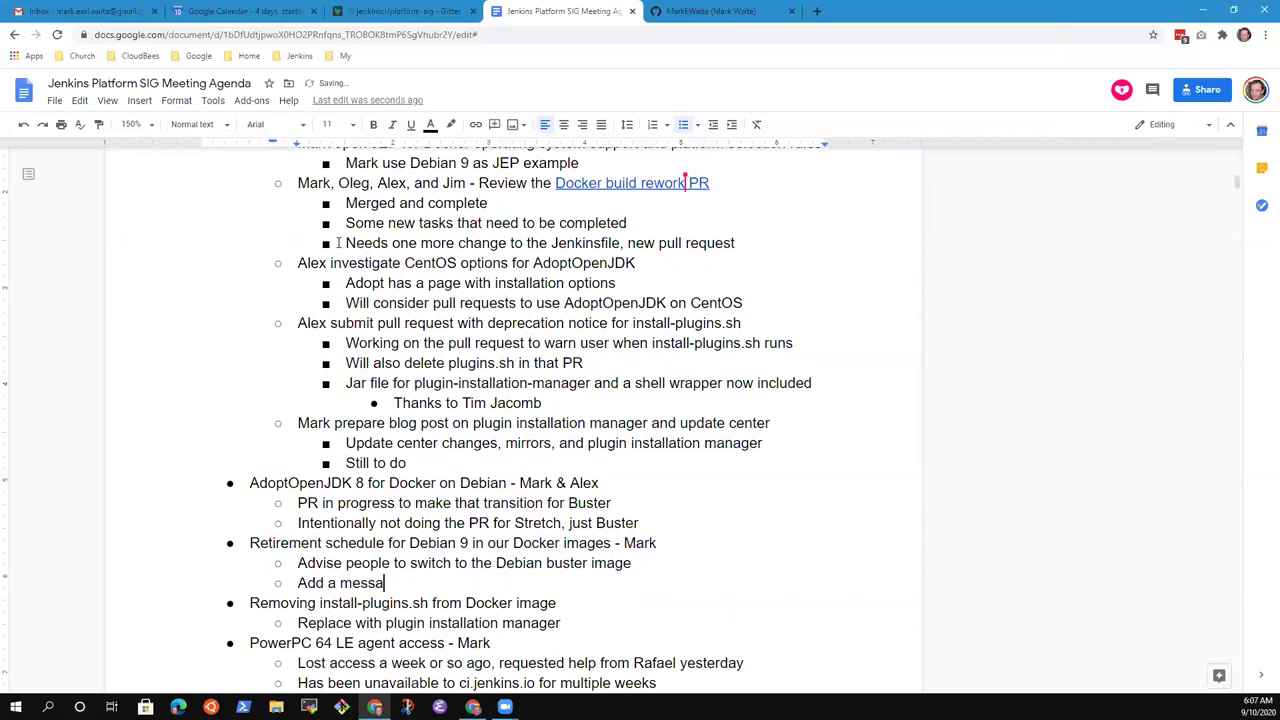
text(ge to the Dockerhub repos)
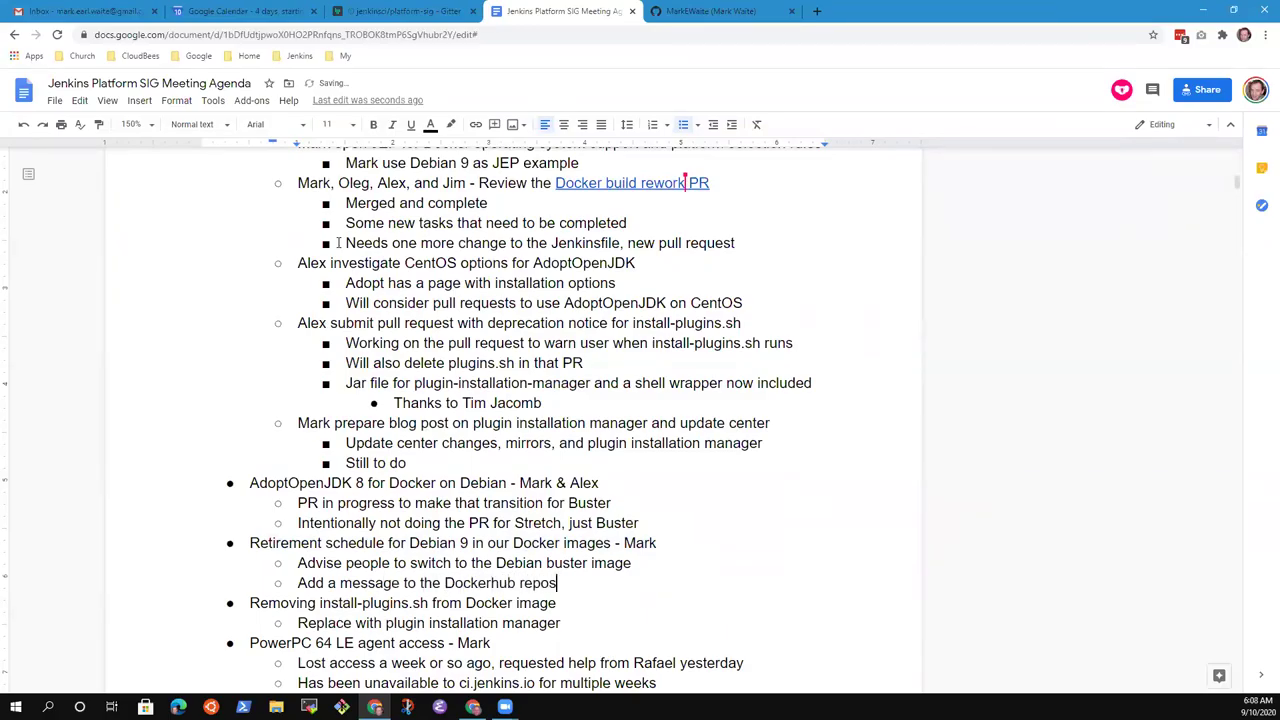
text(itory?)
Add the bullet "Needs research to see how other projects notify their consumers of obsolescence" under the Debian 9 retirement item
key(Return)
text(Needs r)
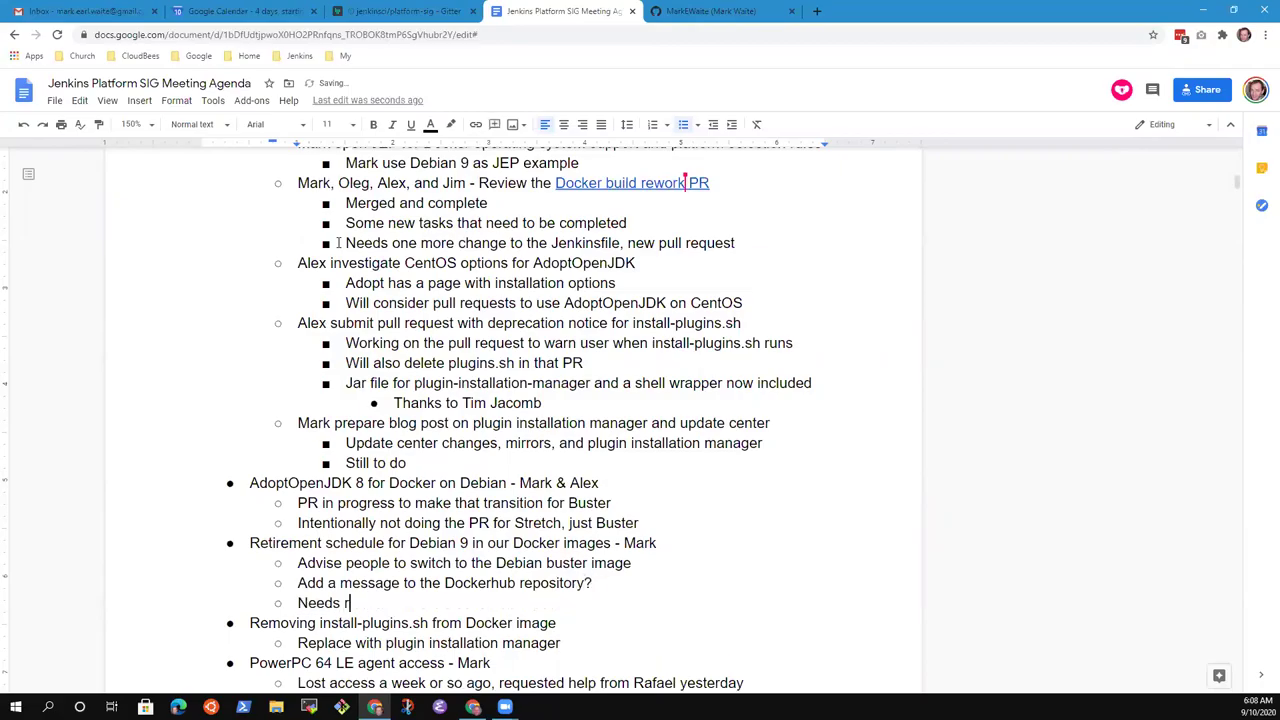
text(esearch)
key(BackSpace)
key(BackSpace)
key(BackSpace)
key(BackSpace)
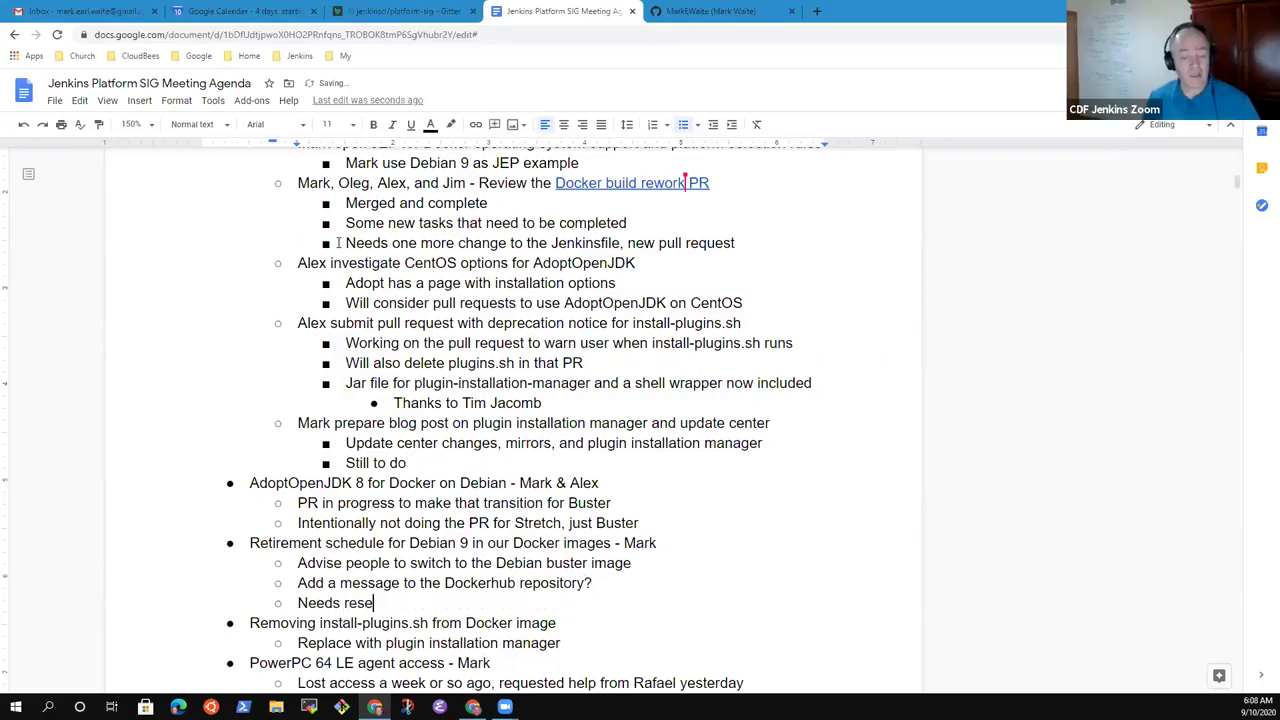
text(arch to see h)
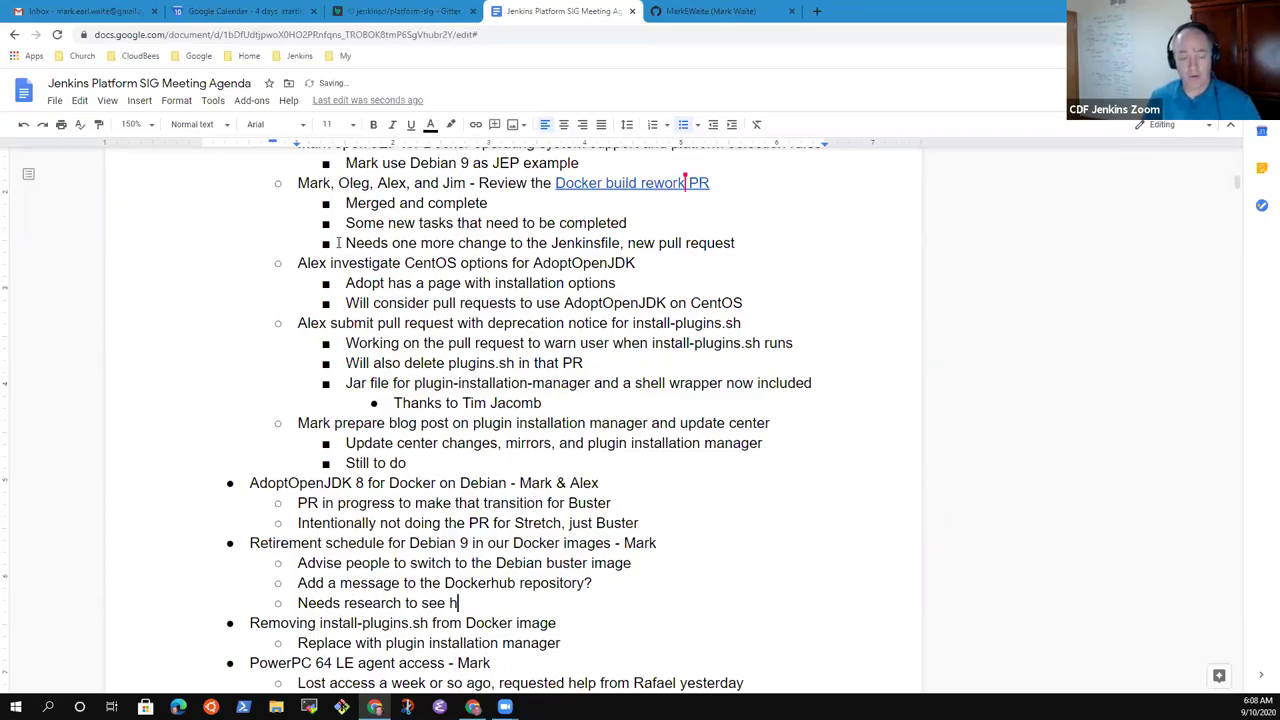
text(ow other proje)
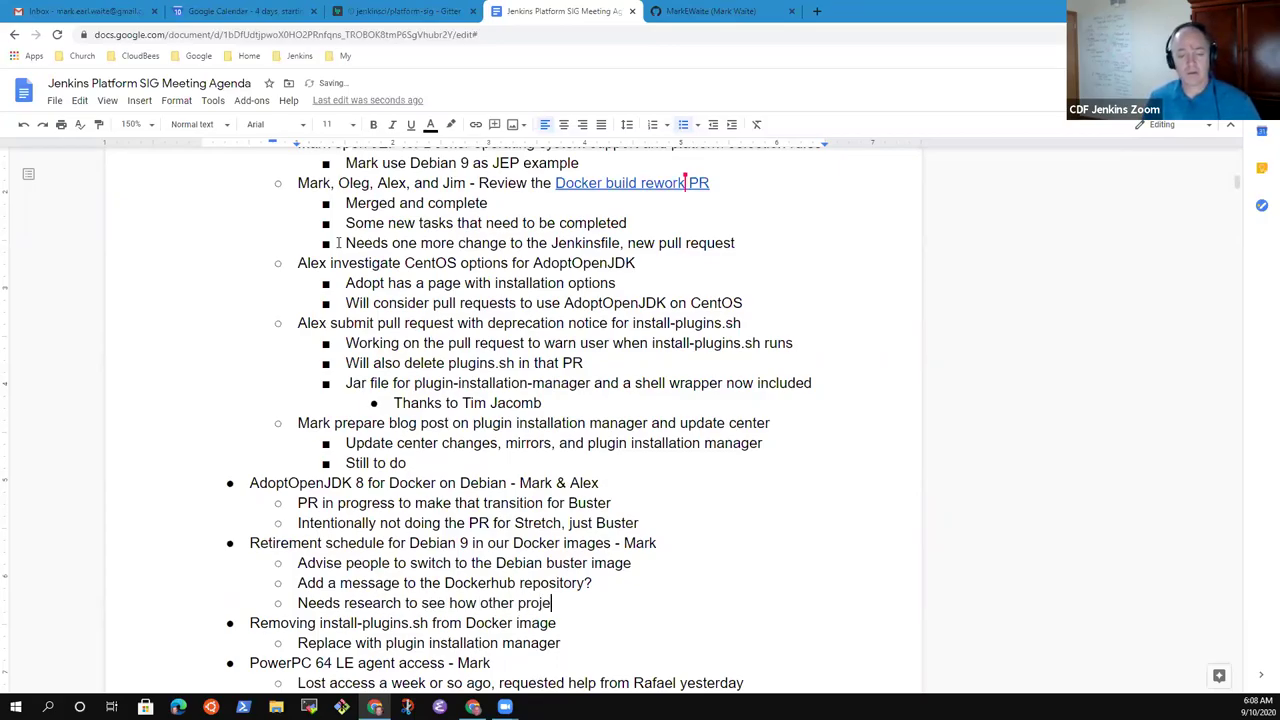
text(cts notify th)
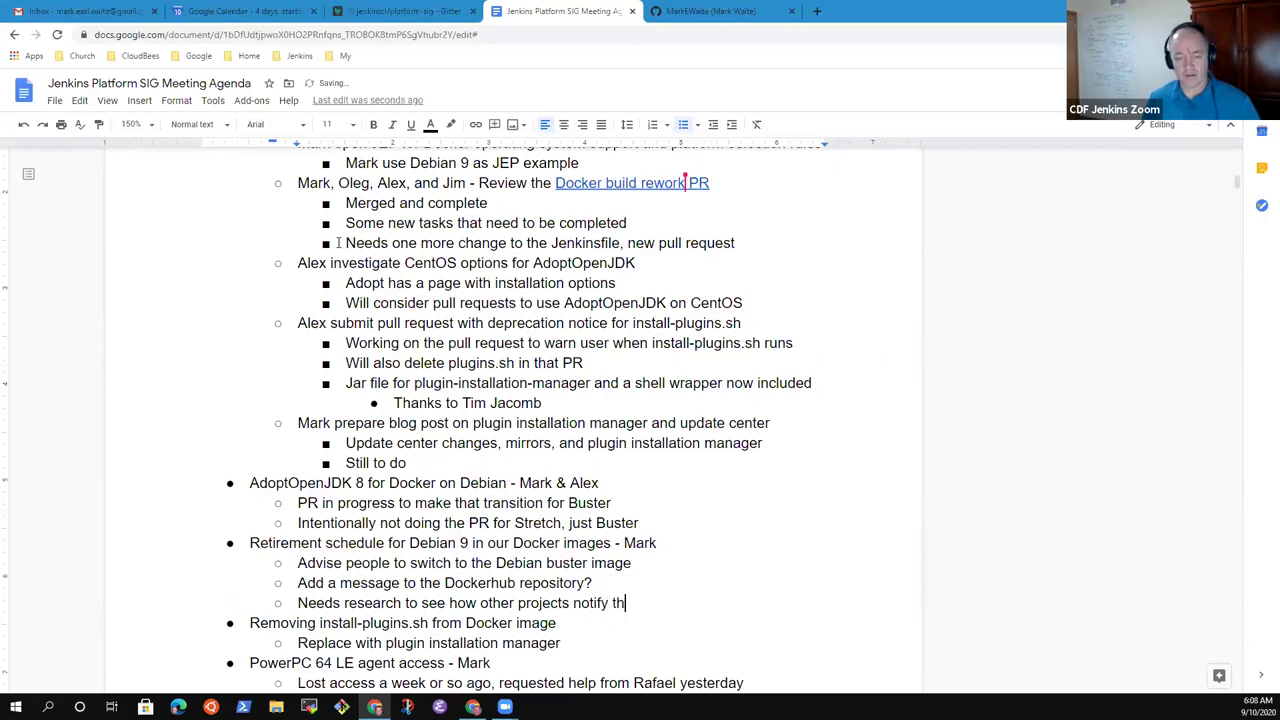
text(eir cons)
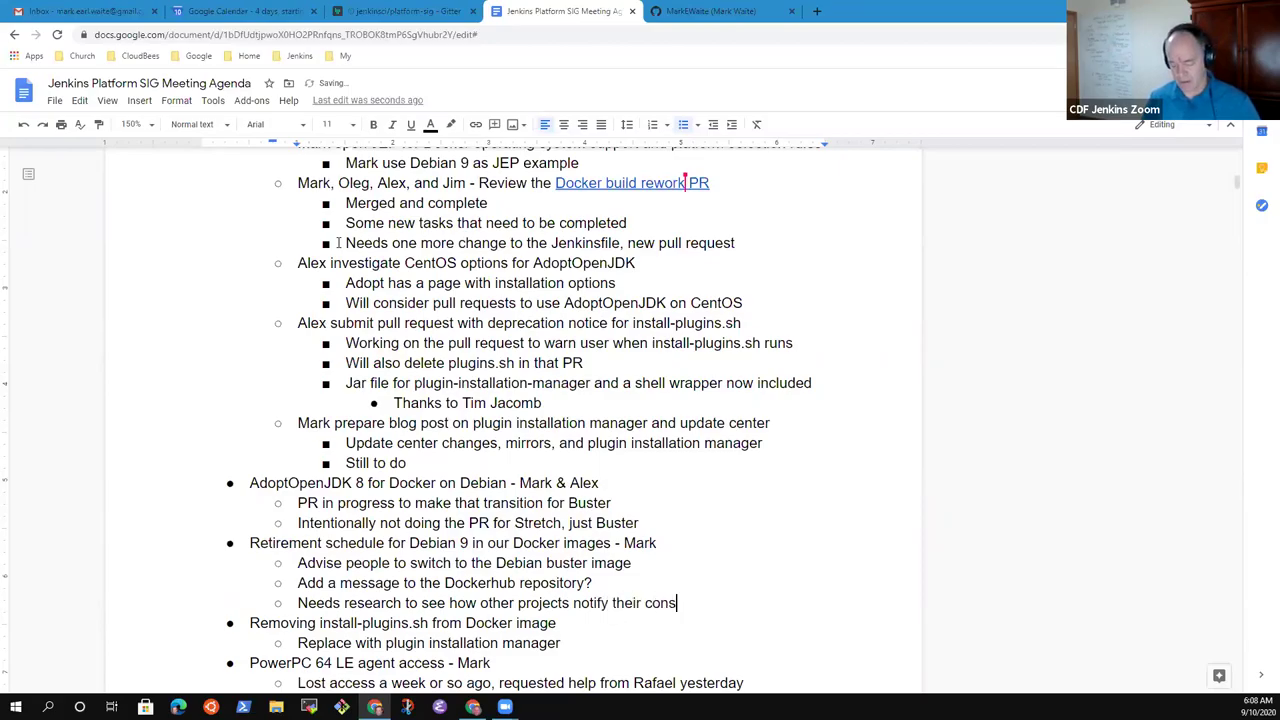
text(umers of)
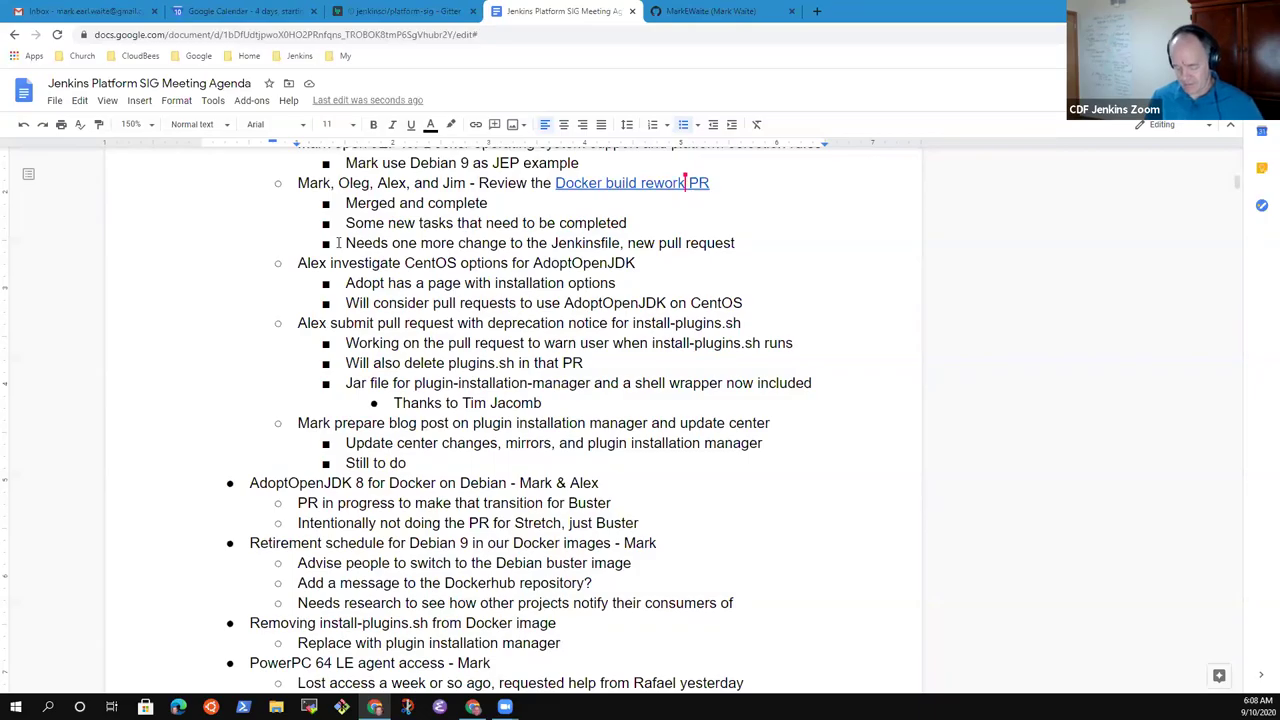
text(oib)
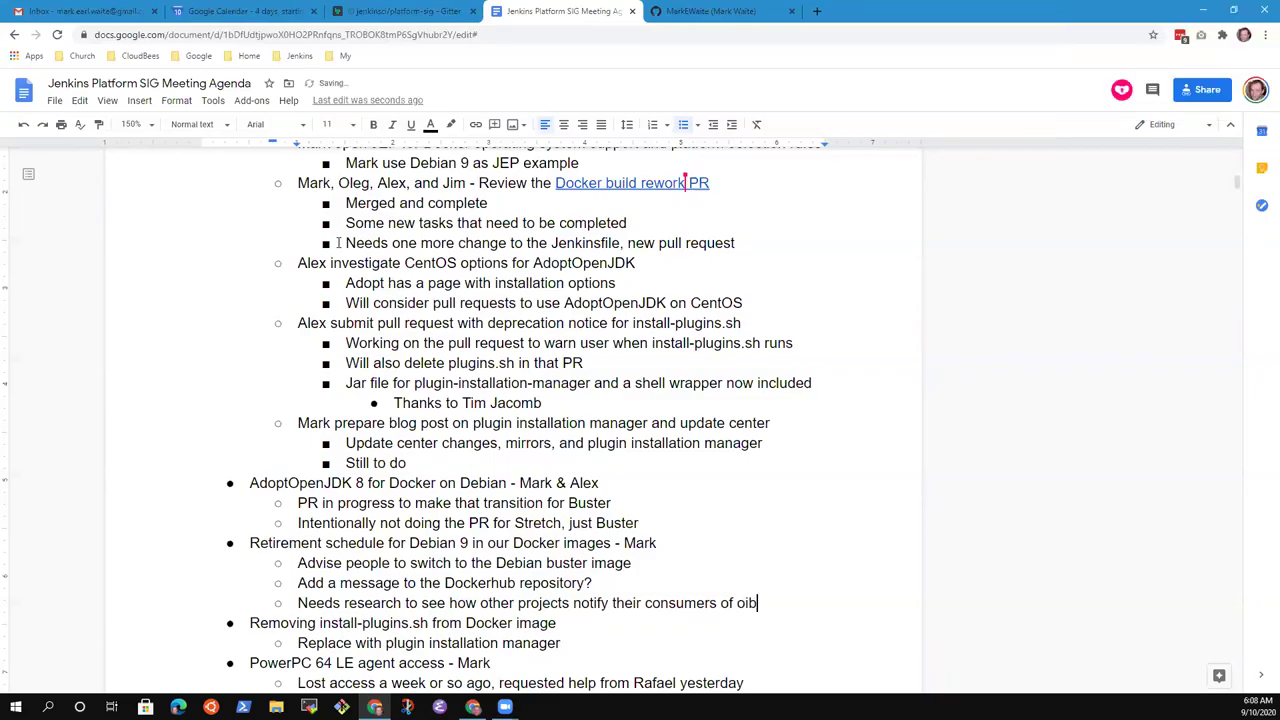
text(soletecon)
key(ctrl+BackSpace)
text(obso)
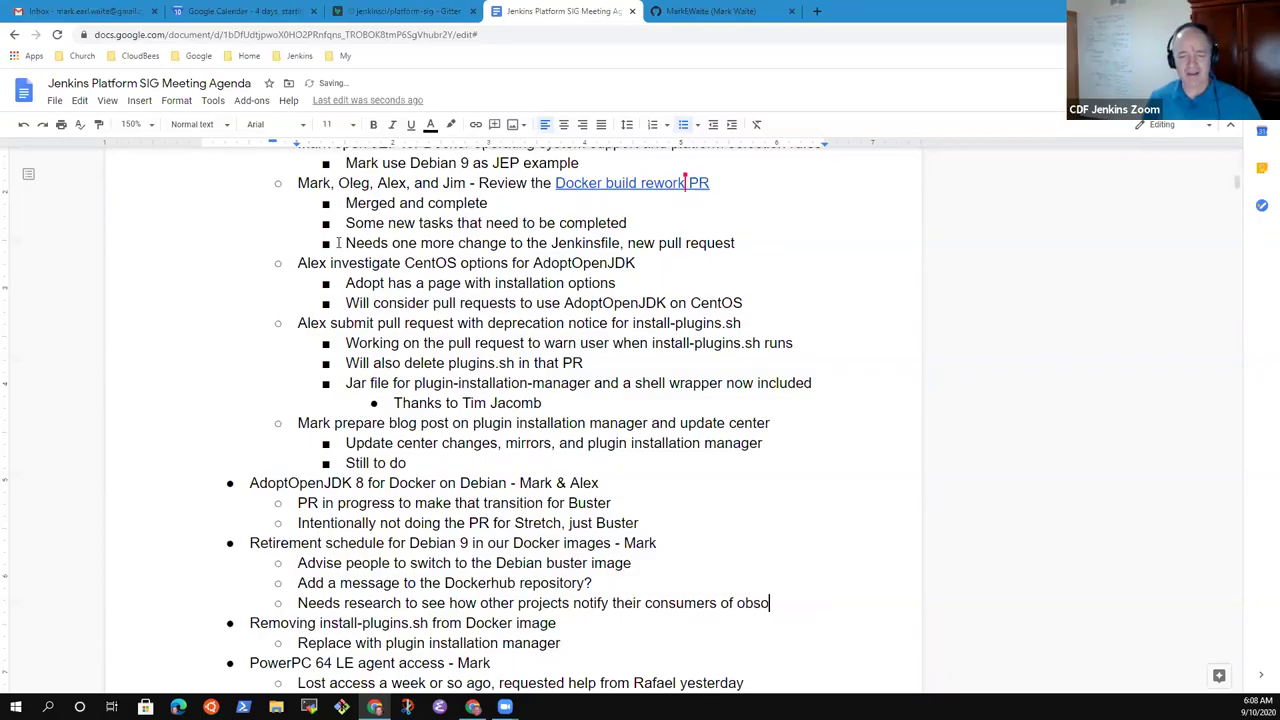
text(lescnce)
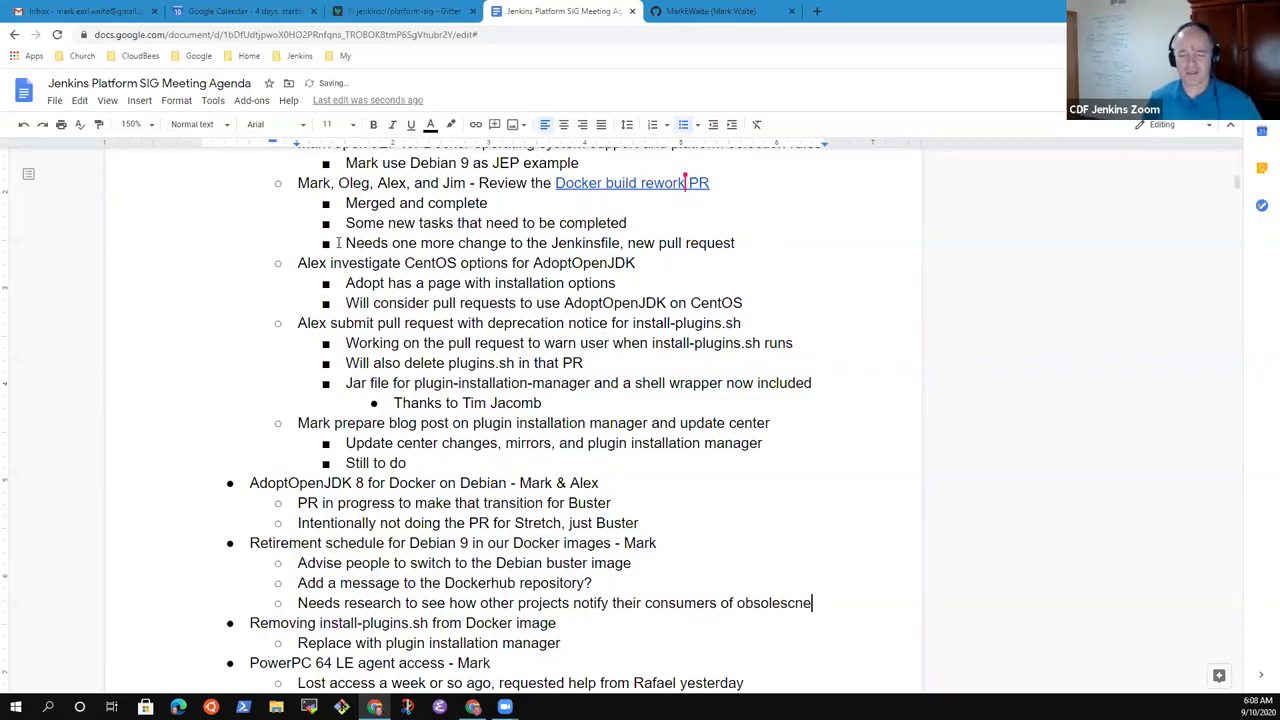
key(BackSpace)
key(BackSpace)
key(BackSpace)
text(ence)
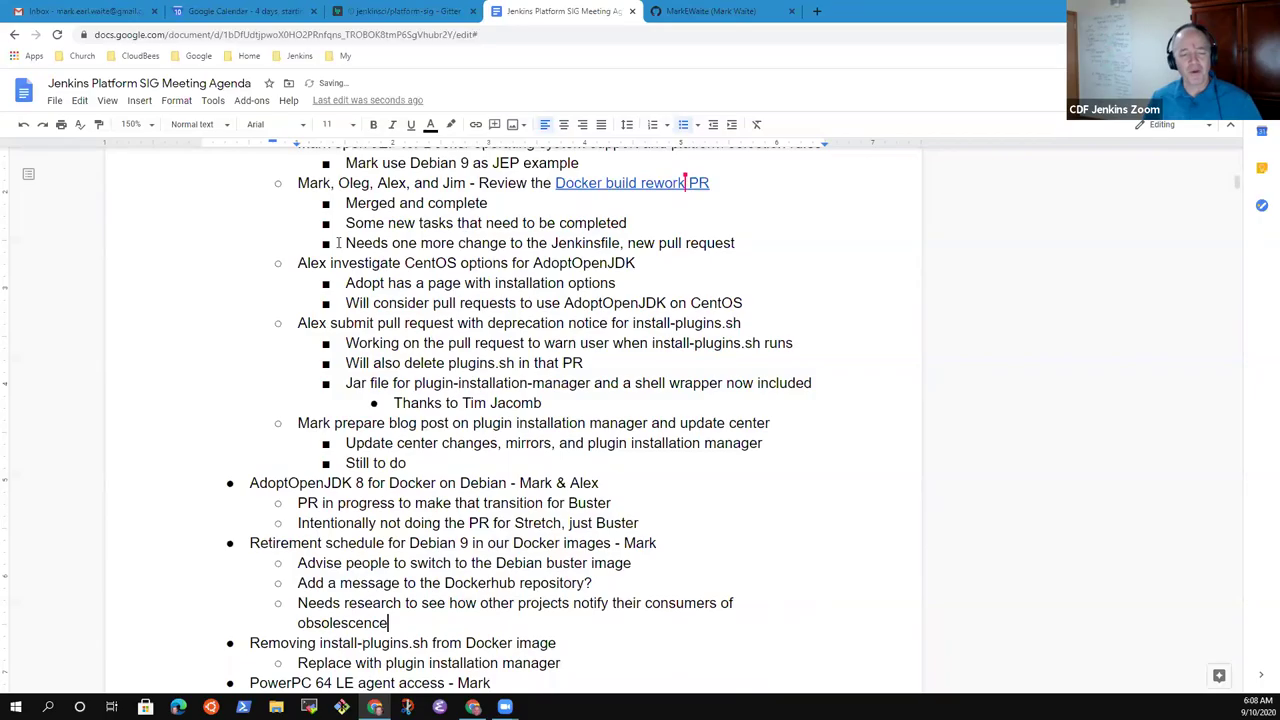
Replace the word "consumers" with "users" in the bullet about researching how other projects notify of obsolescence
key(Up)
key(End)
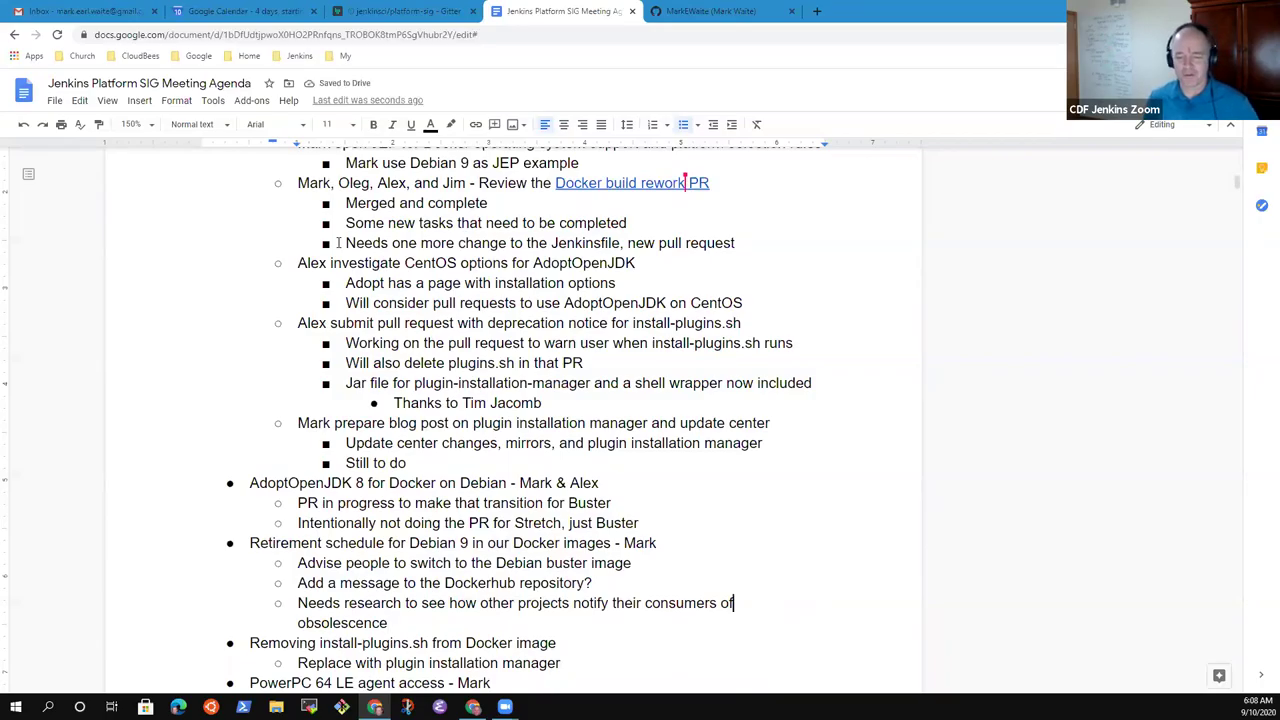
key(ctrl+Left)
key(Left)
key(ctrl+shift+Left)
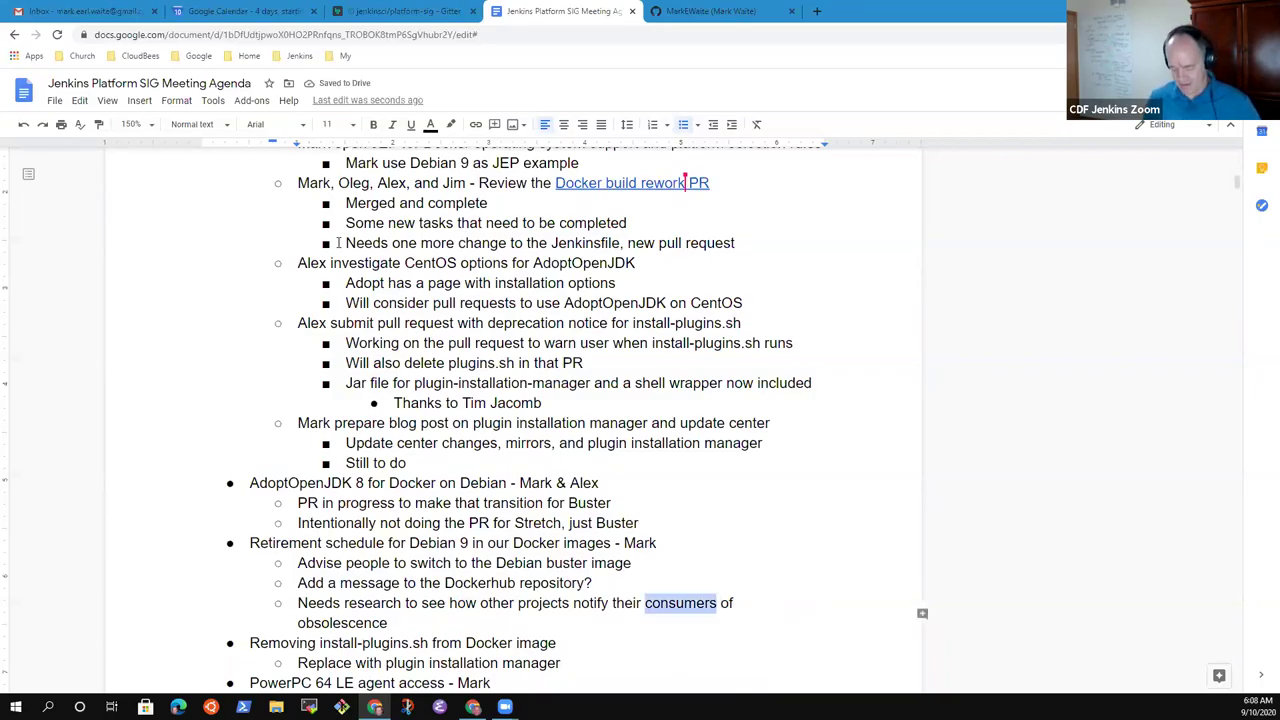
text(users)
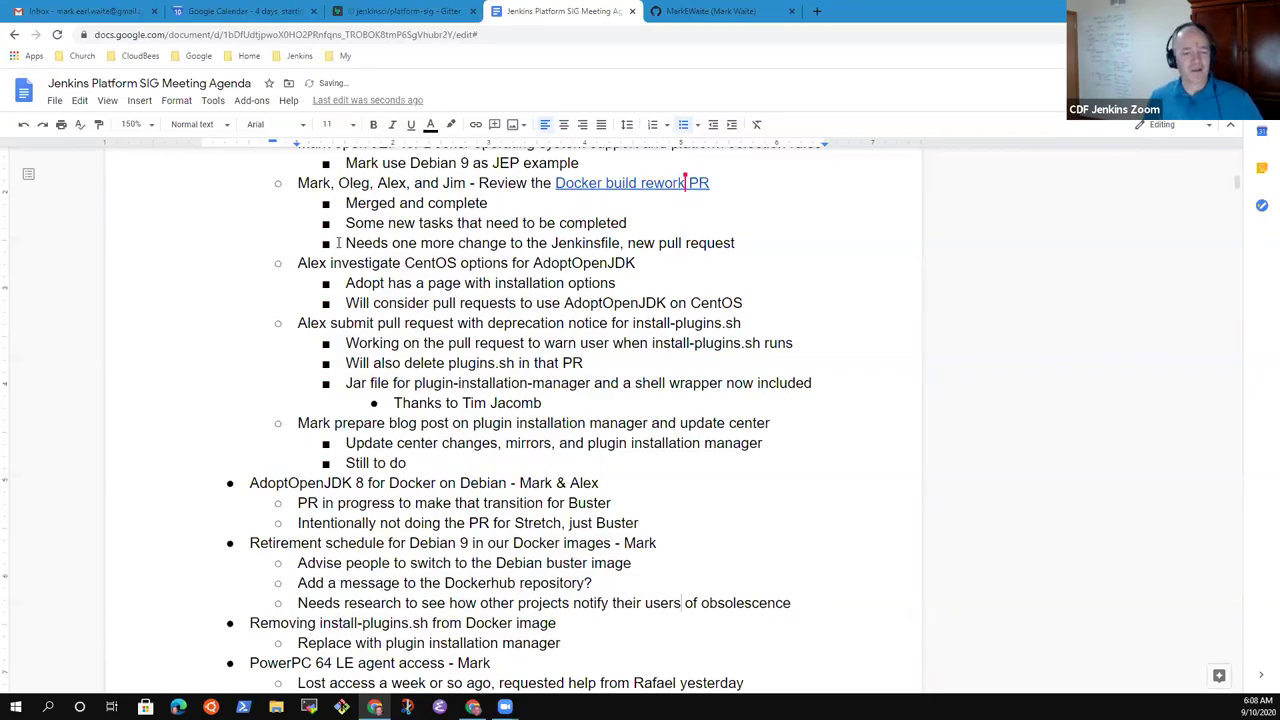
Add a bullet under the Debian 9 item stating that its owner is "to propose a retirement plan including a communication plan"
key(Return)
text(Mark to)
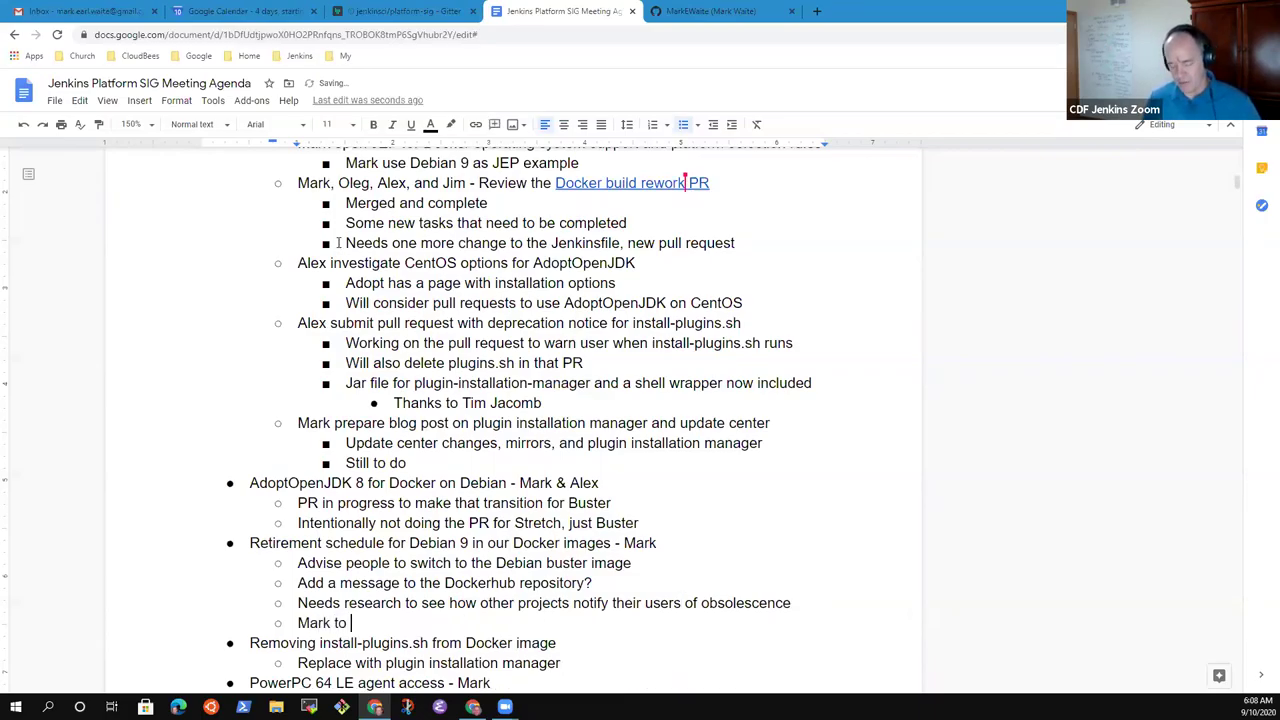
text( propose a n)
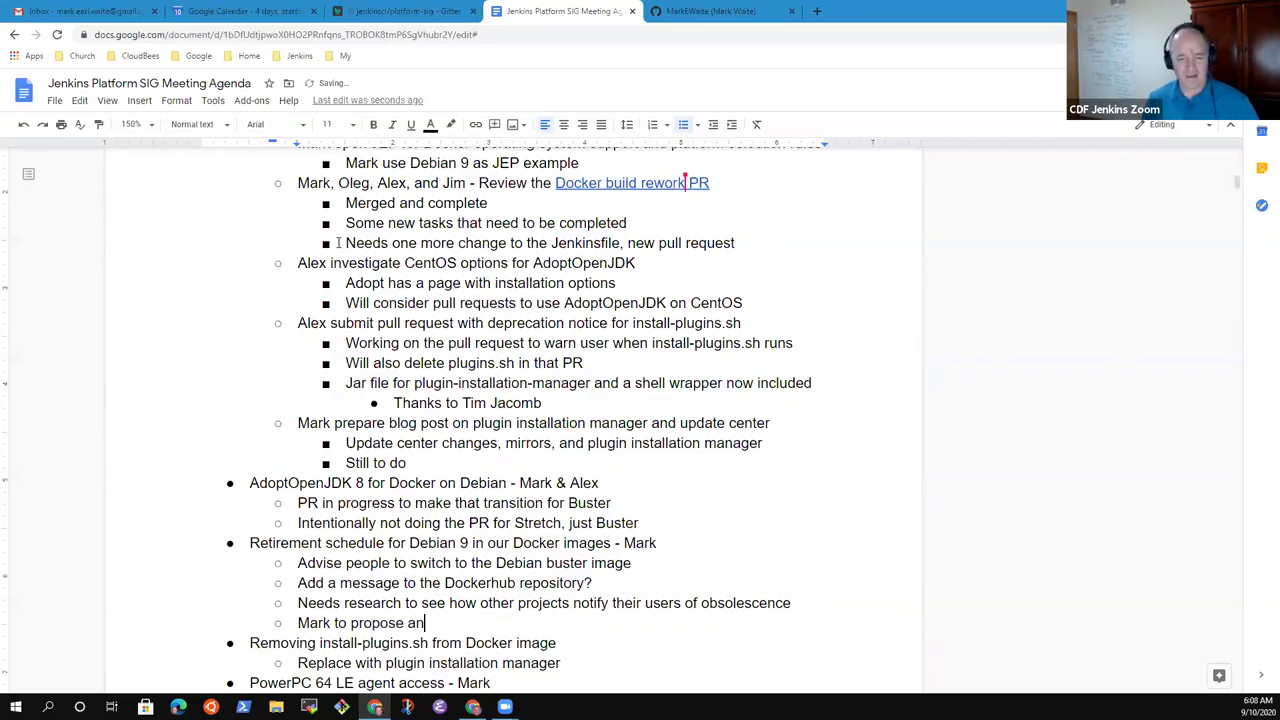
key(BackSpace)
text(ret)
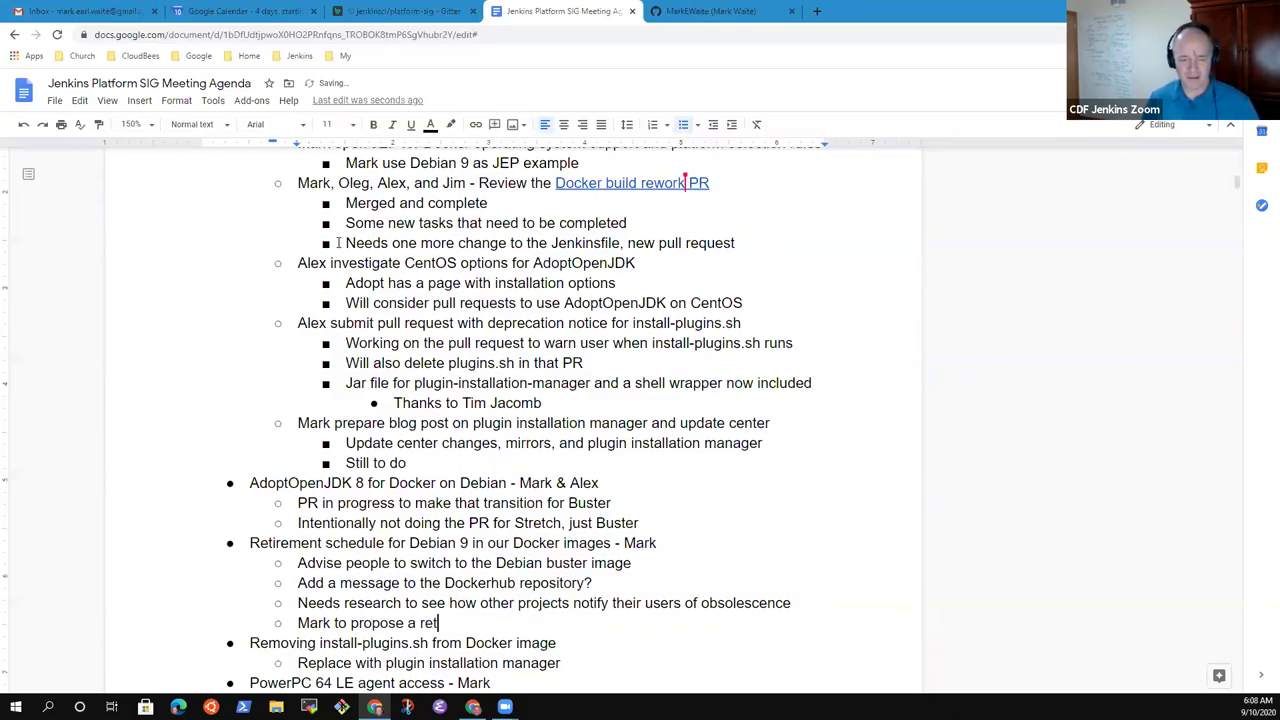
text(irement plan inc)
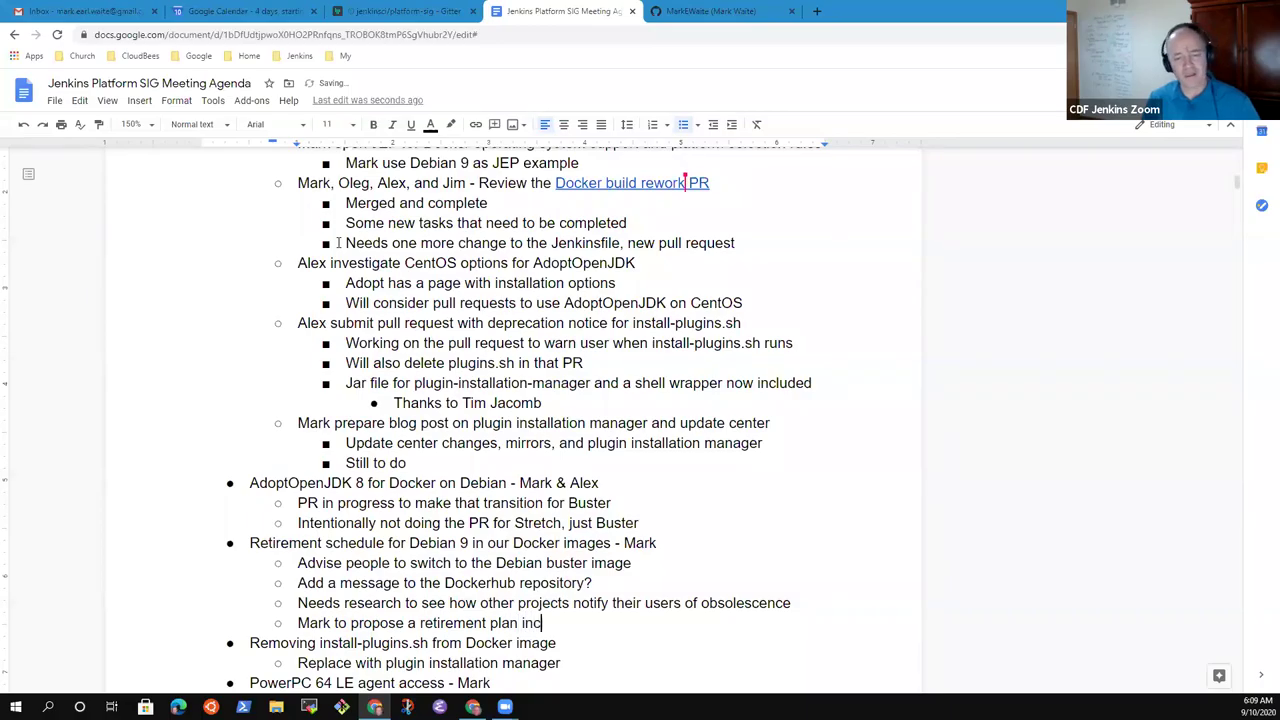
text(luding a co)
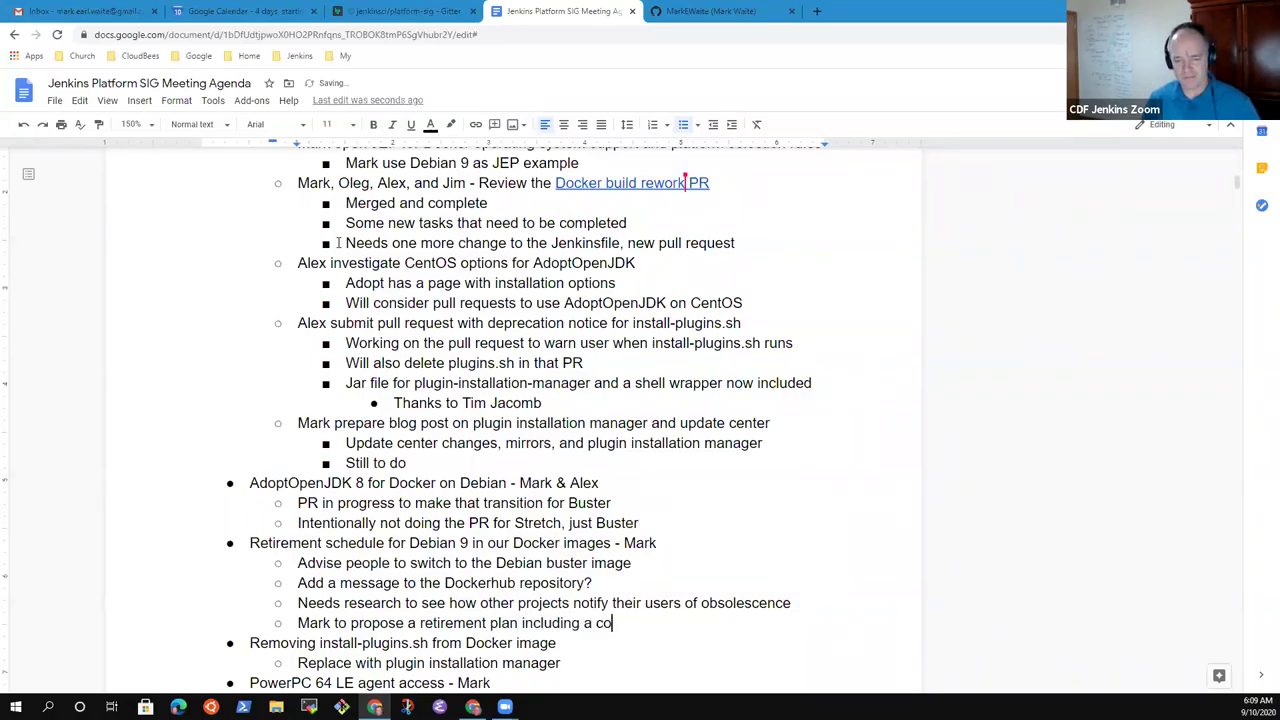
text(mmunicati)
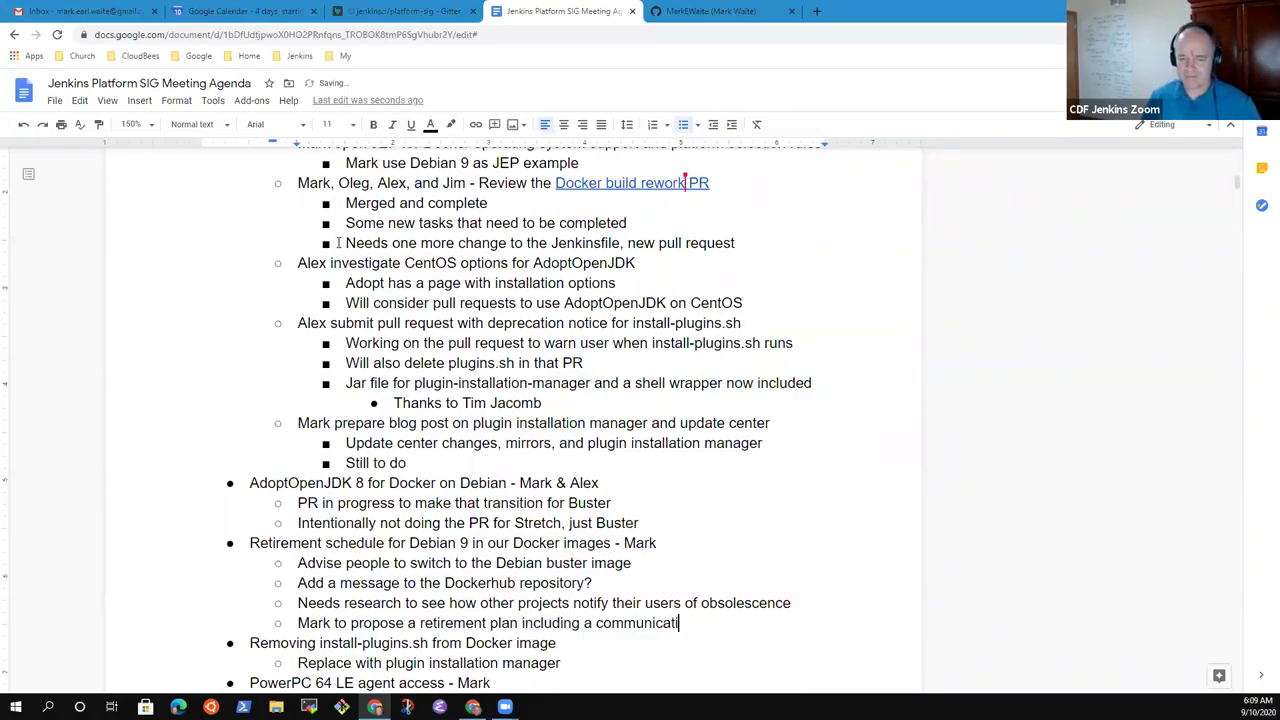
text(on plans)
key(BackSpace)
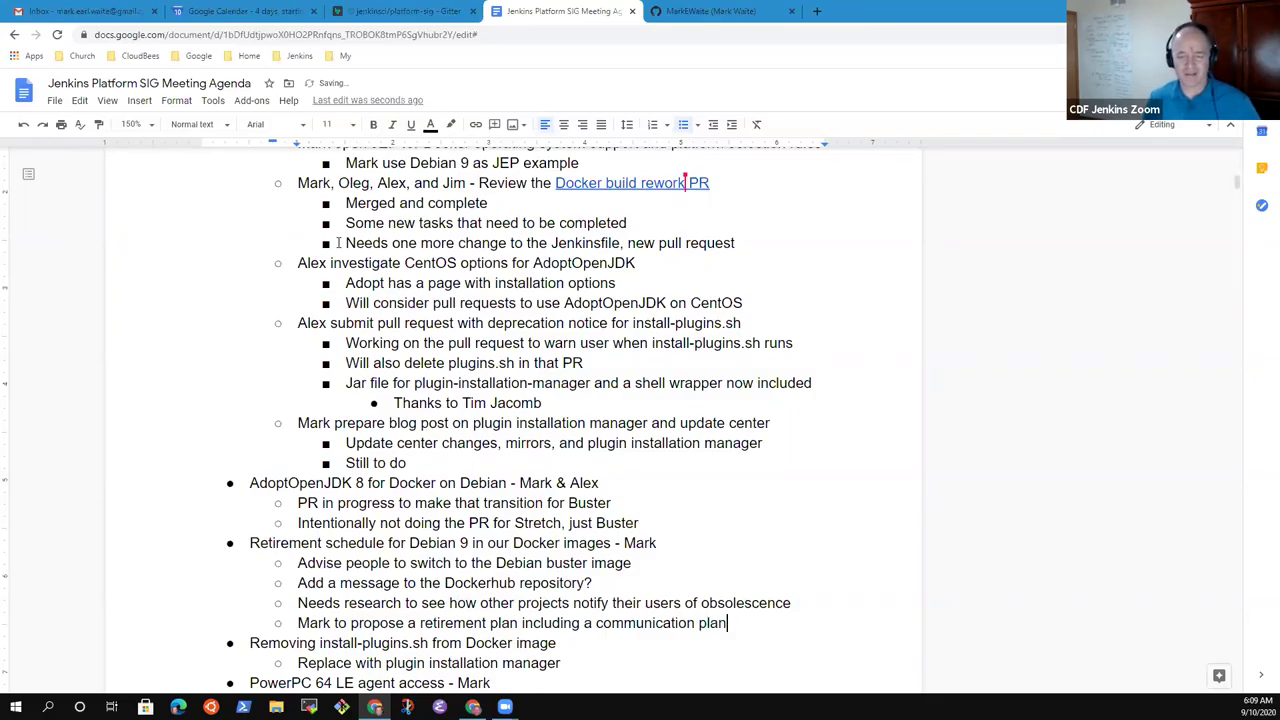
Add the nested bullet "Fits with the JEP responsibilty" under the retirement plan proposal
key(Return)
key(Tab)
text(Fit)
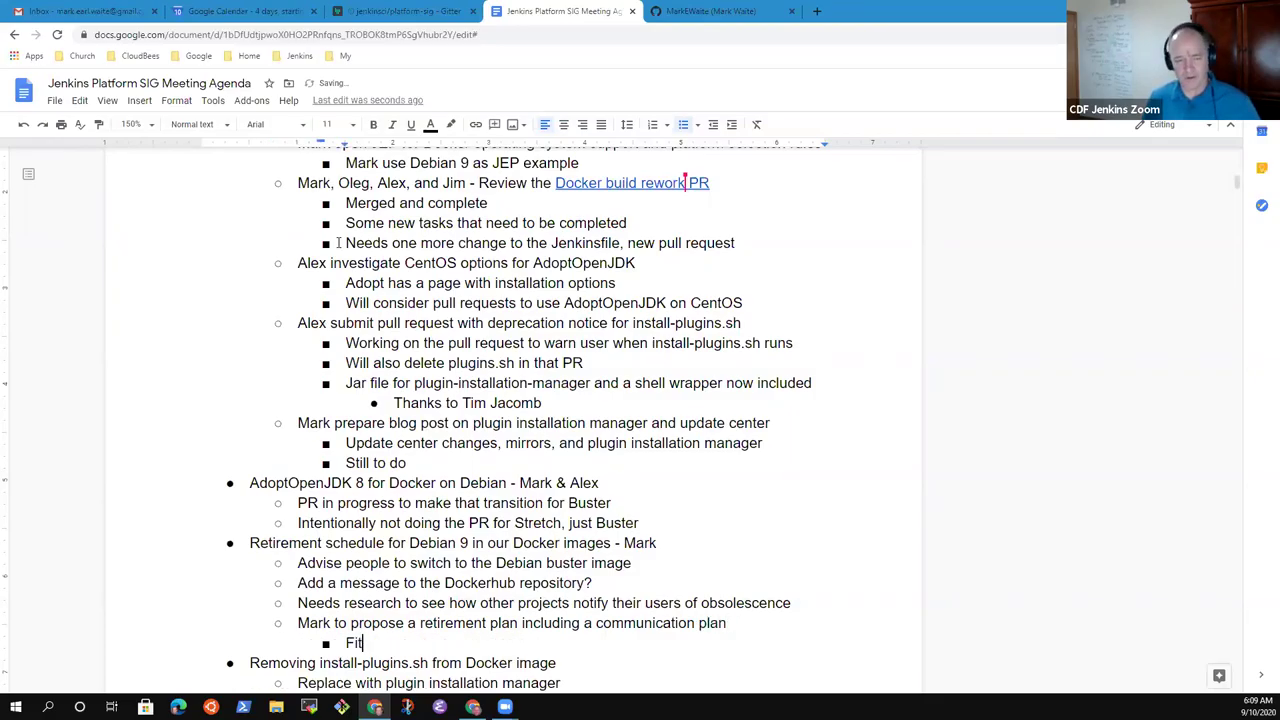
text(s with the )
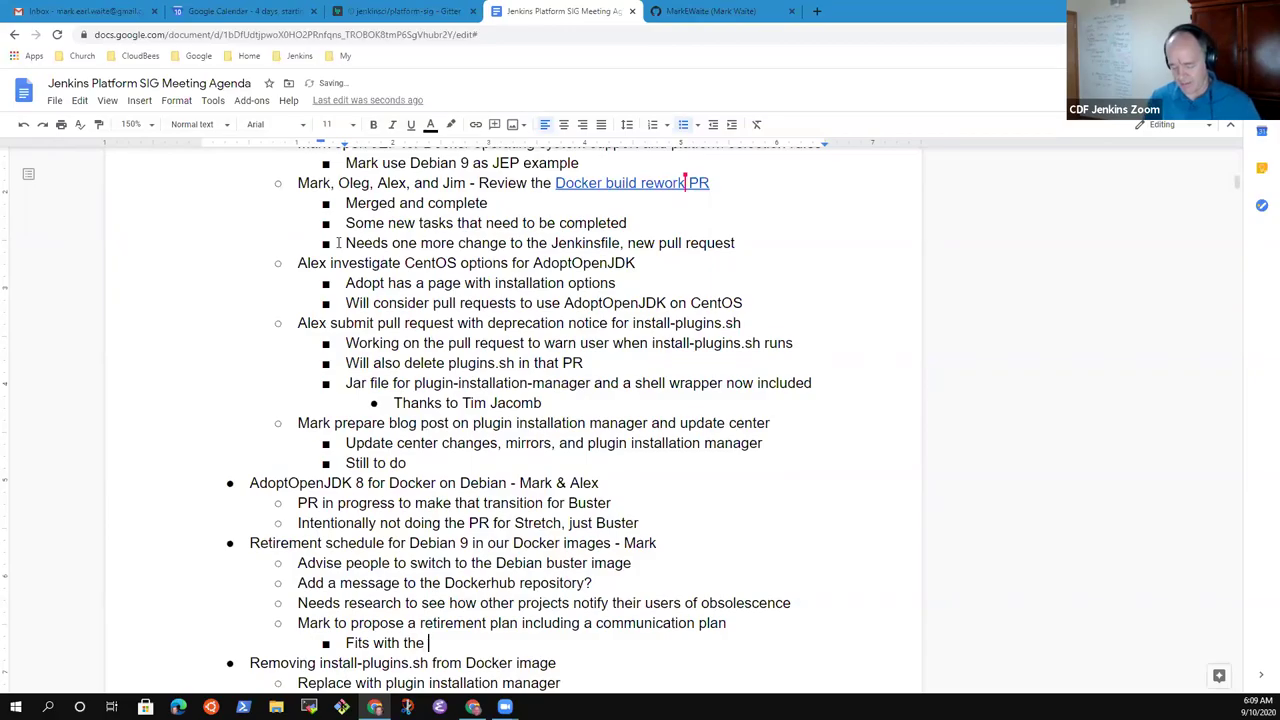
text(JEP res)
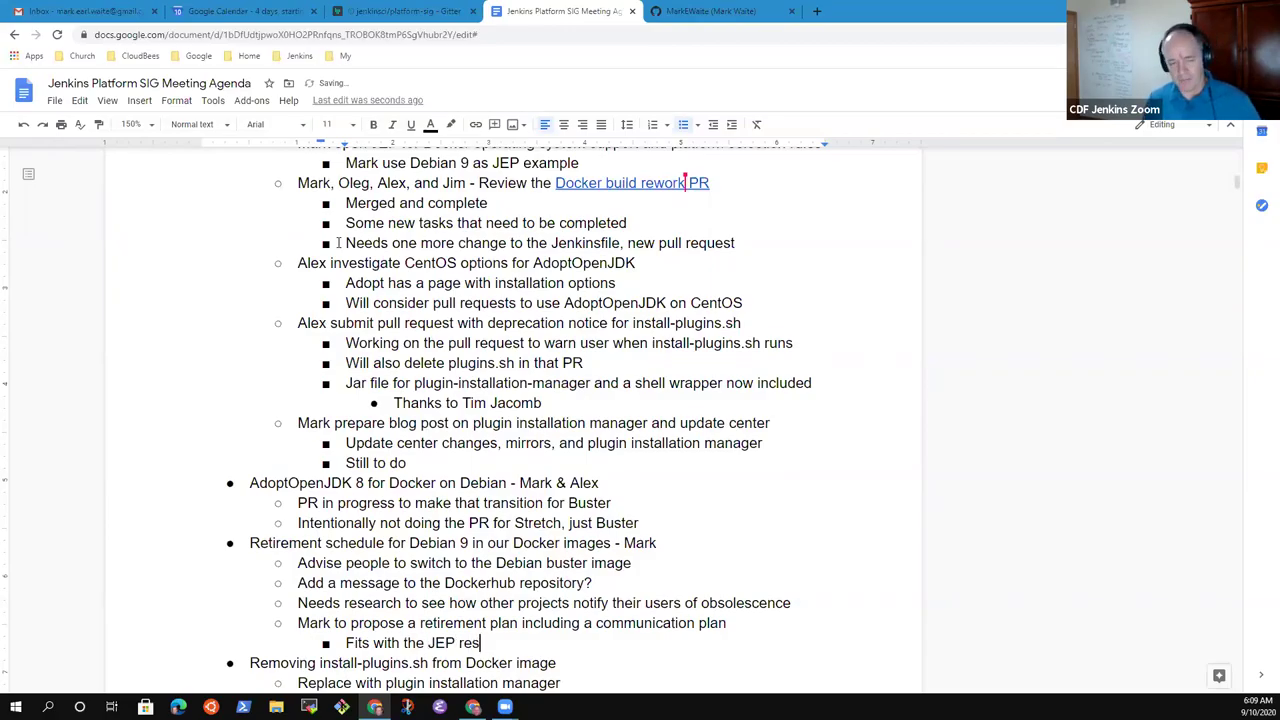
text(ponsibilty)
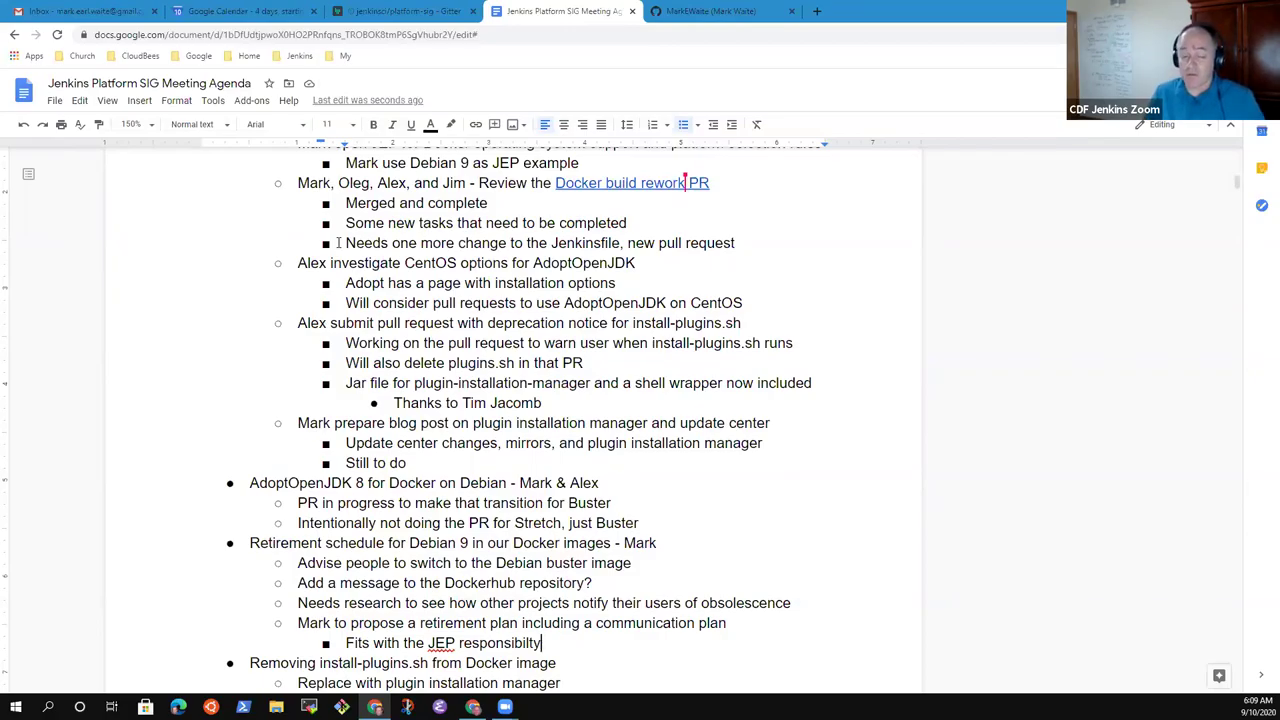
key(Down)
key(Down)
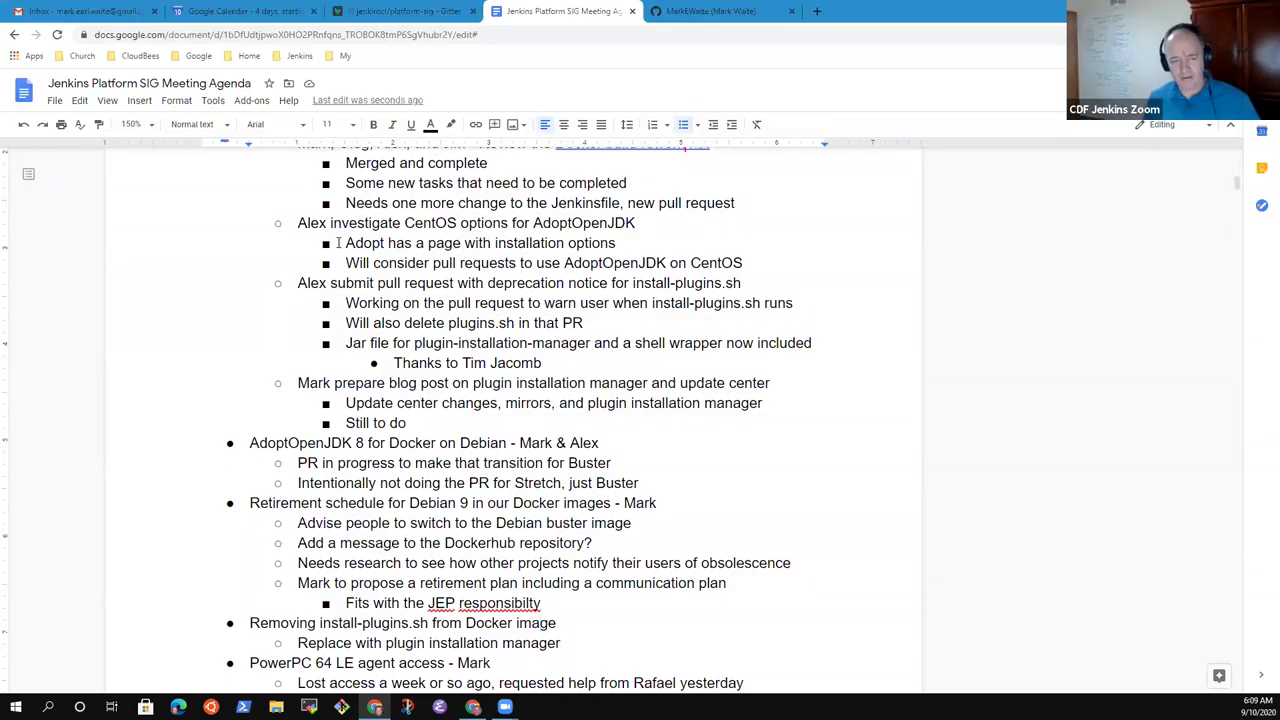
Change "Debian 9" to "Debian Stretch (9)" in the heading of the Docker images retirement schedule item
key(ctrl+Up)
key(ctrl+Up)
key(ctrl+Up)
key(ctrl+Up)
key(ctrl+Up)
key(ctrl+Up)
key(ctrl+Up)
key(ctrl+Up)
key(ctrl+shift+Right)
key(ctrl+shift+Right)
key(ctrl+shift+Right)
key(ctrl+shift+Right)
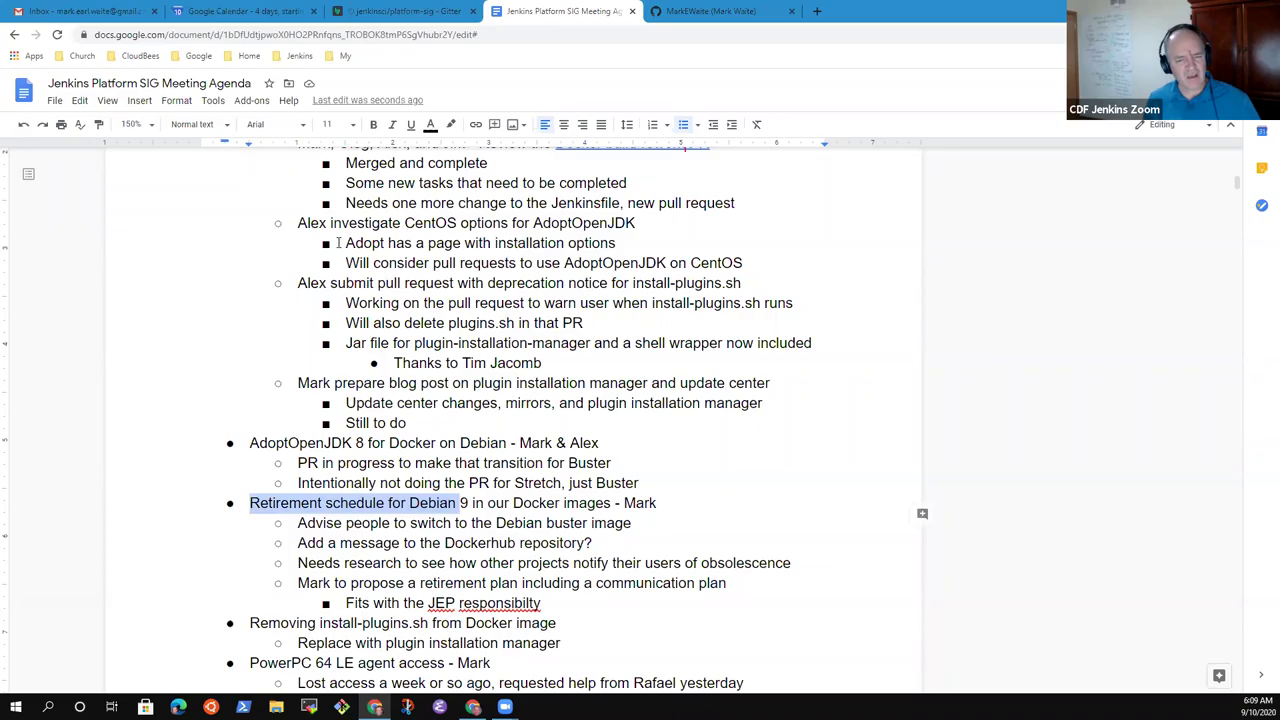
key(Right)
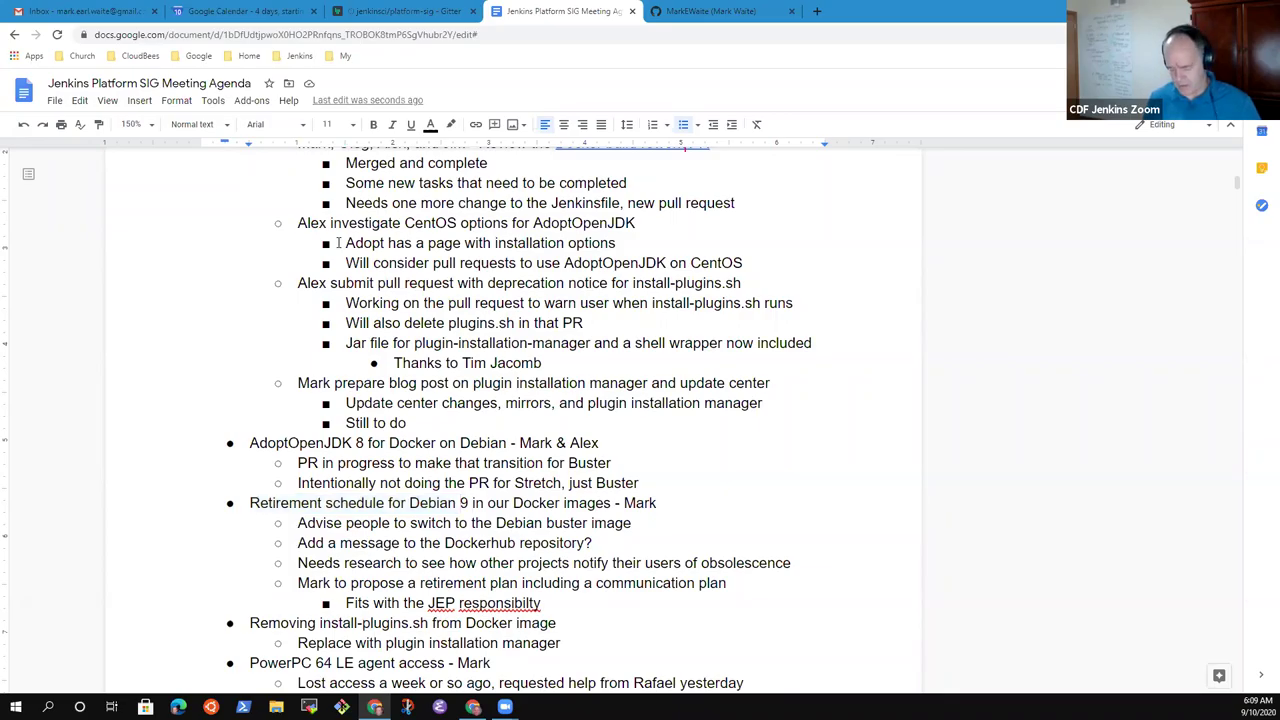
text(Stretch ()
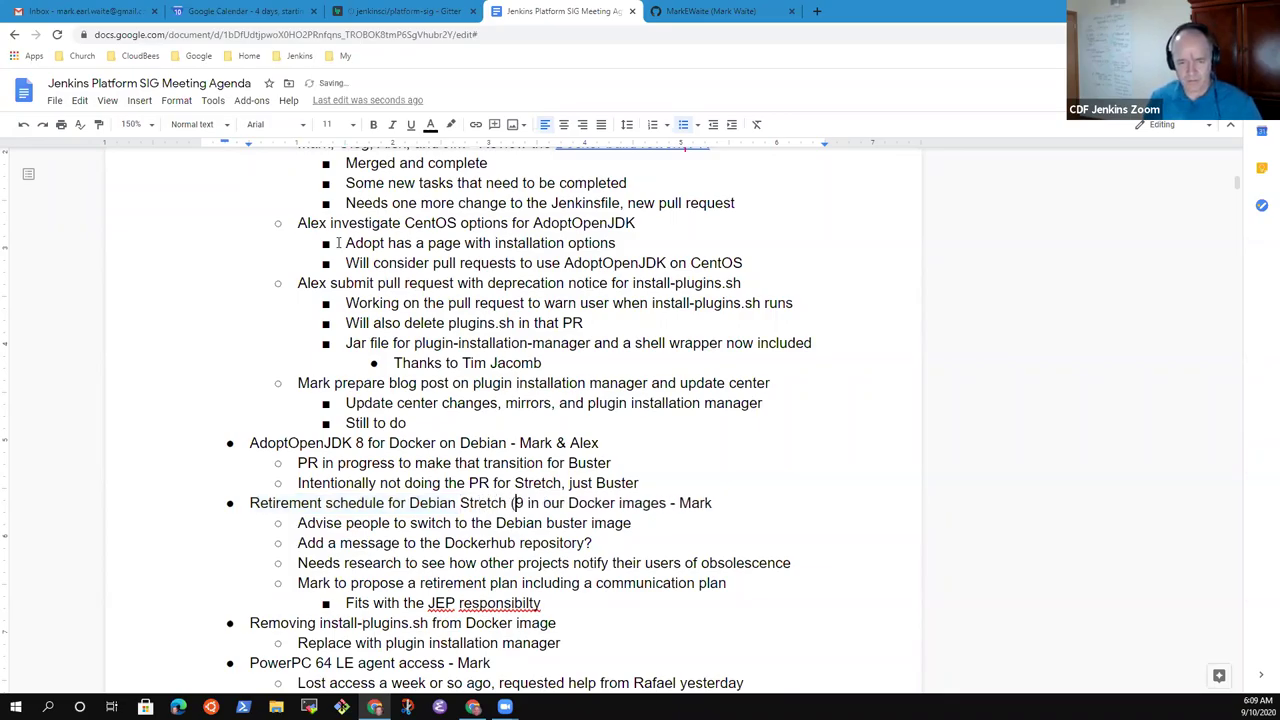
key(Right)
text())
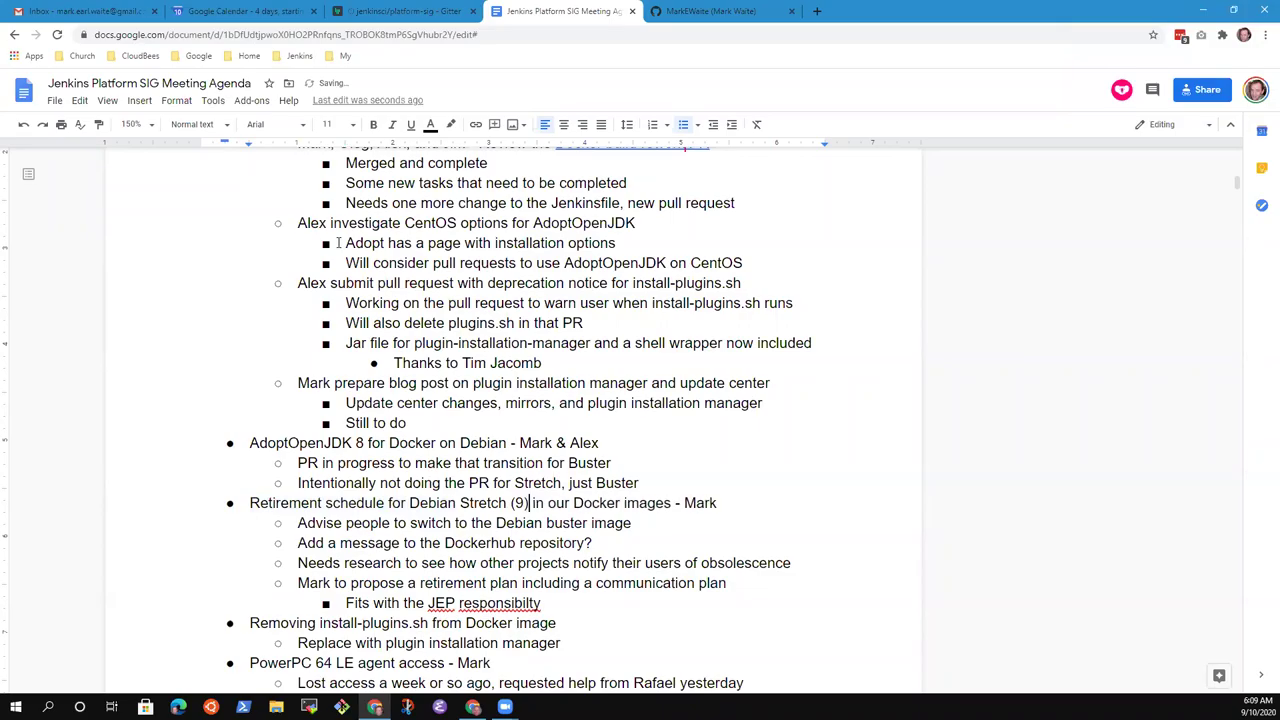
Add the bullet "Already merged, see the action item notes" as the first note under "Removing install-plugins.sh from Docker image"
key(Down)
key(Down)
key(Down)
key(Home)
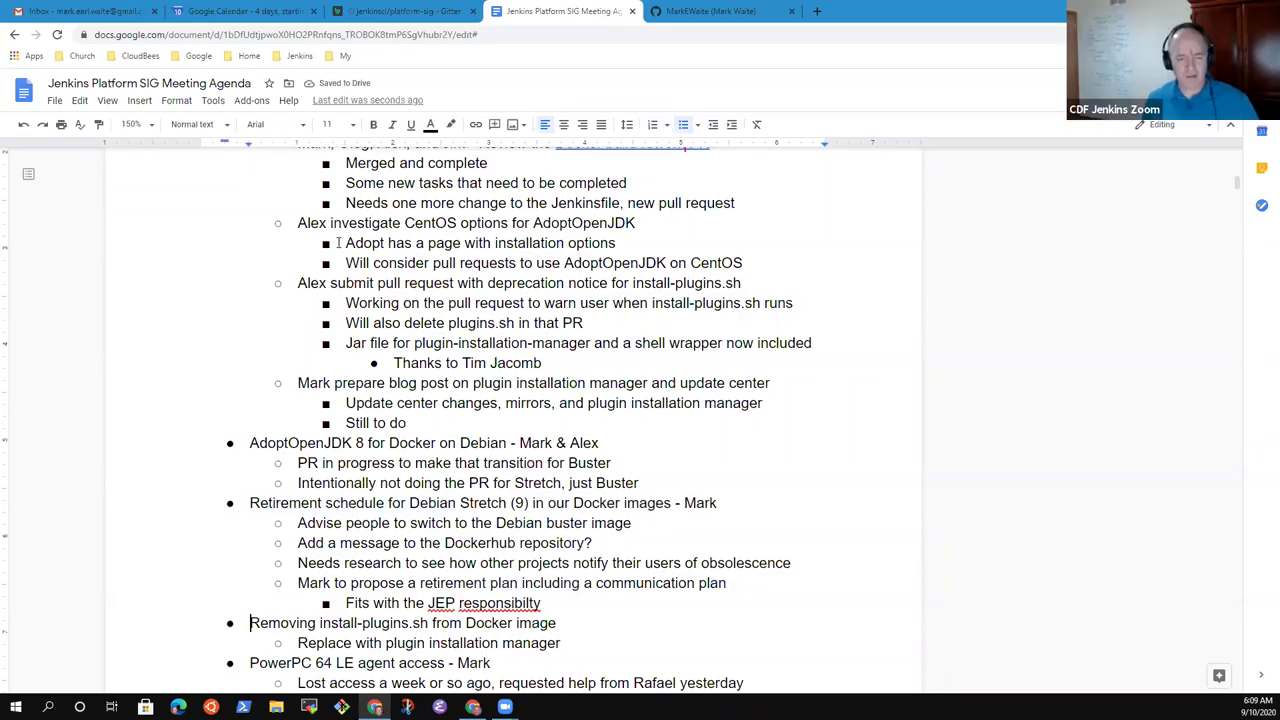
key(shift+End)
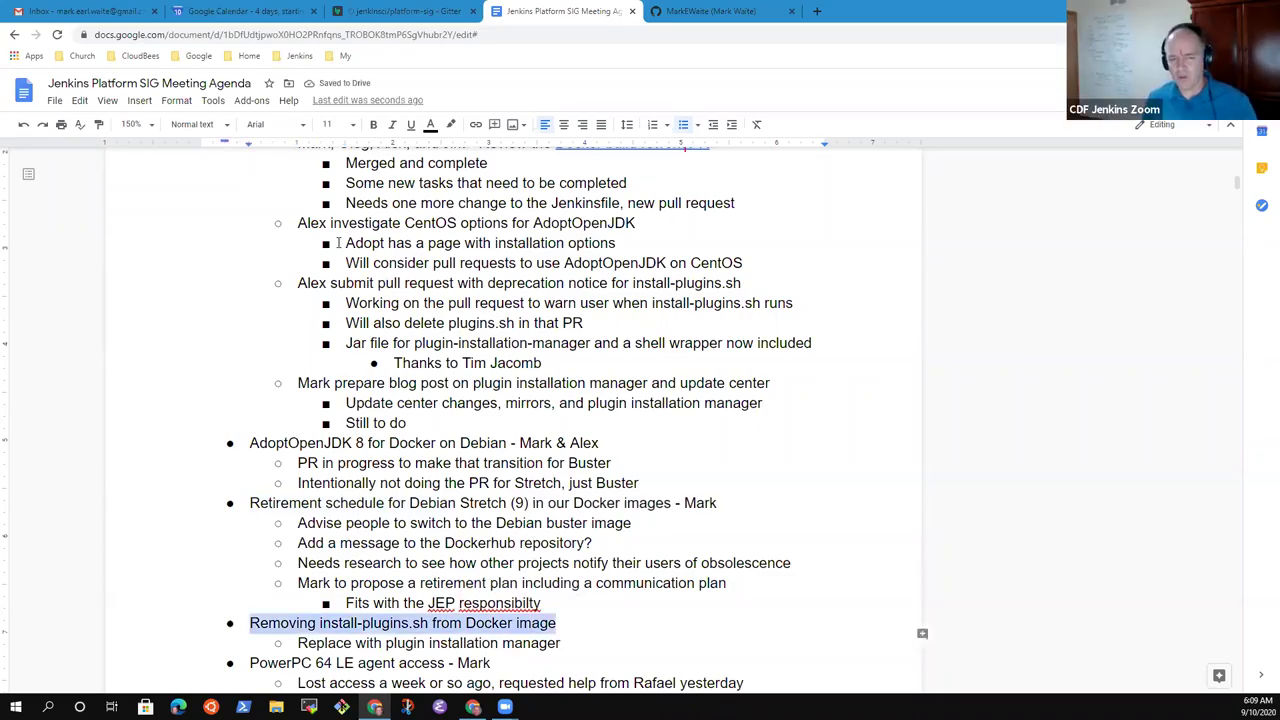
key(Down)
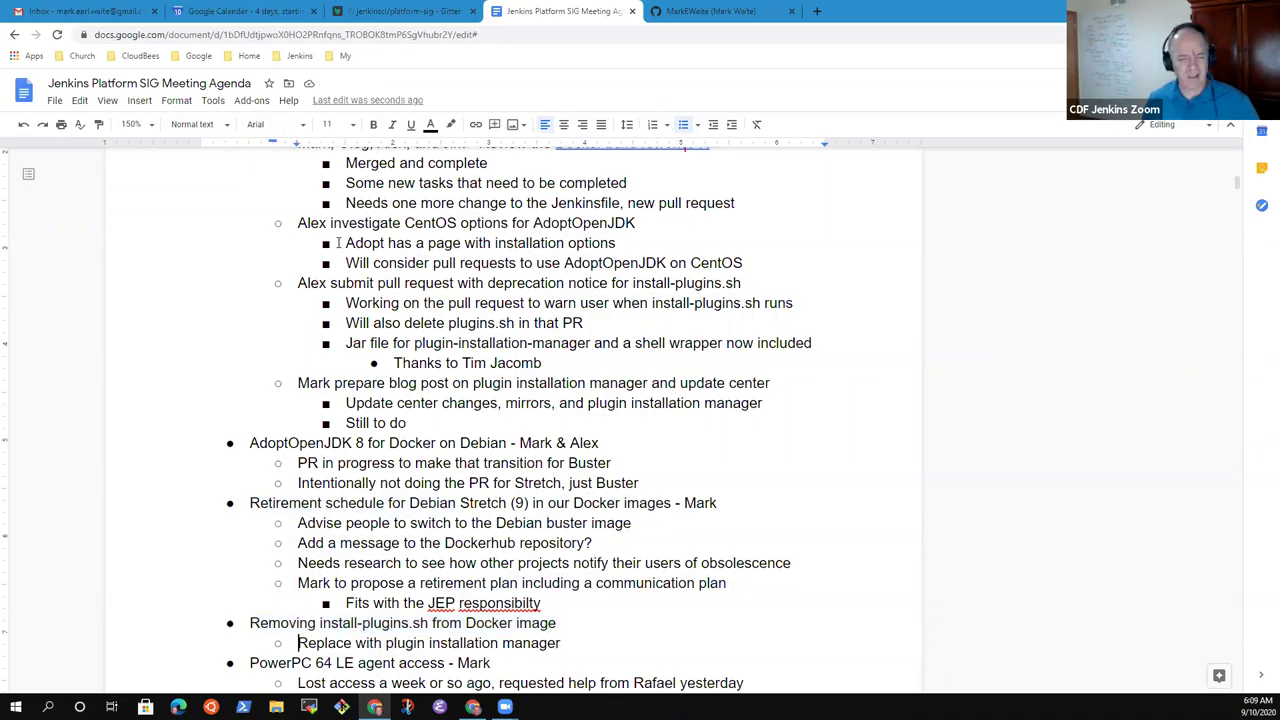
key(Return)
key(Up)
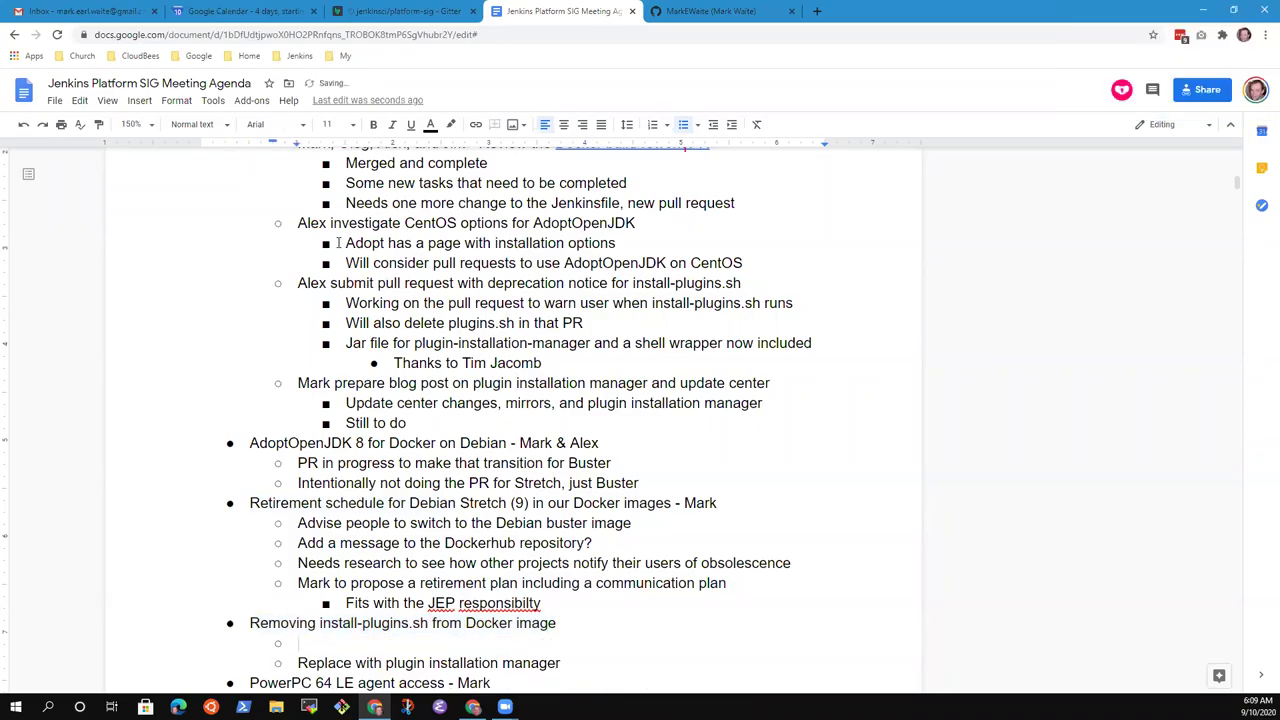
text(Already merged)
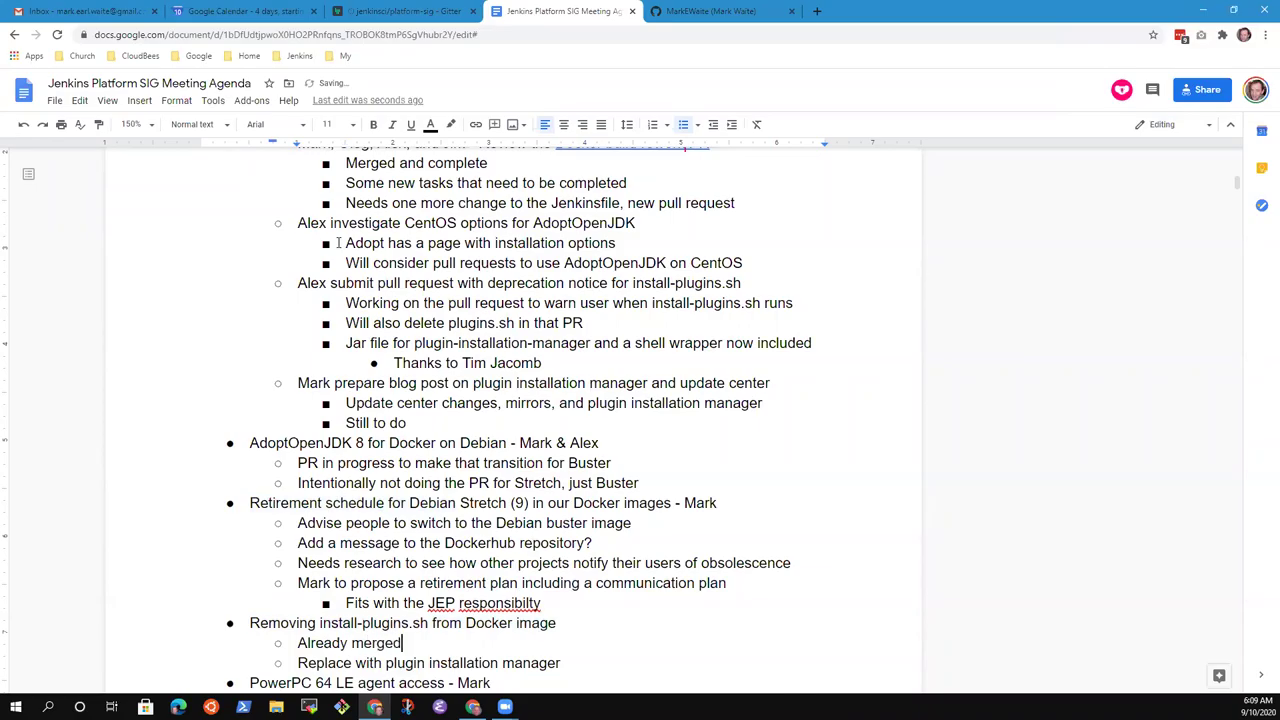
text(, see the action item notes)
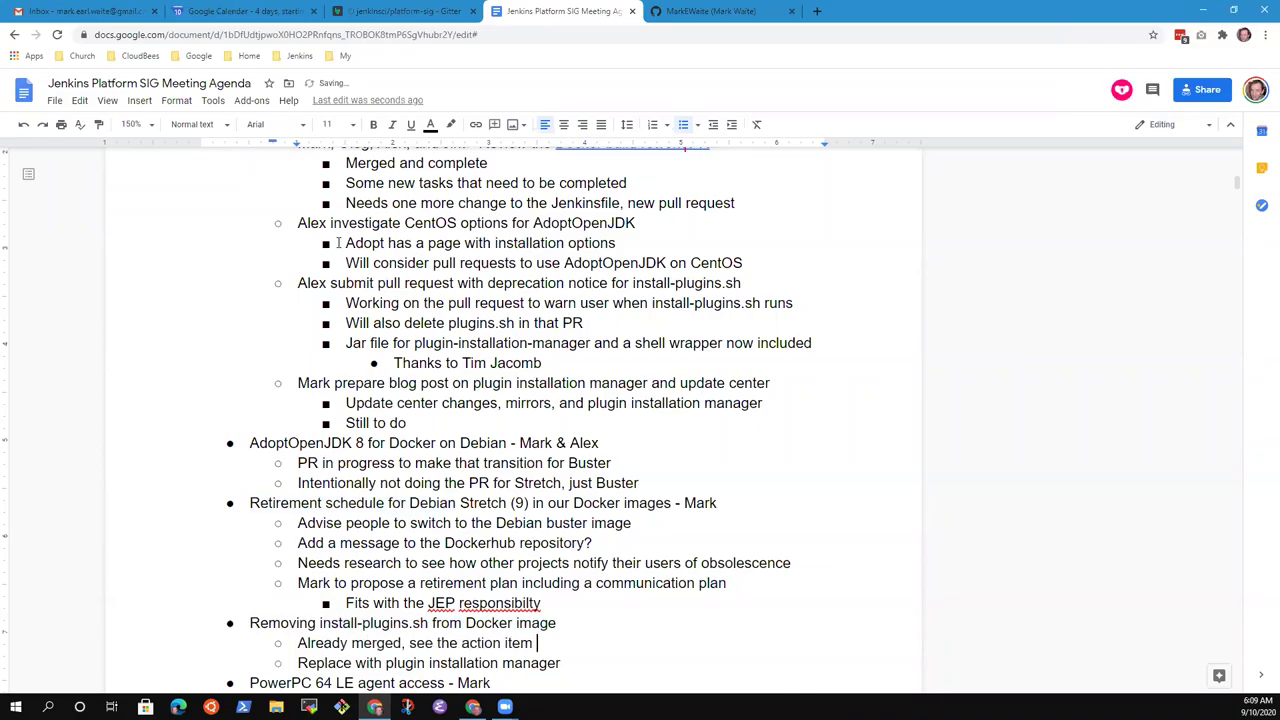
Highlight the PowerPC 64 LE agent access heading to present that agenda topic
key(Down)
key(Down)
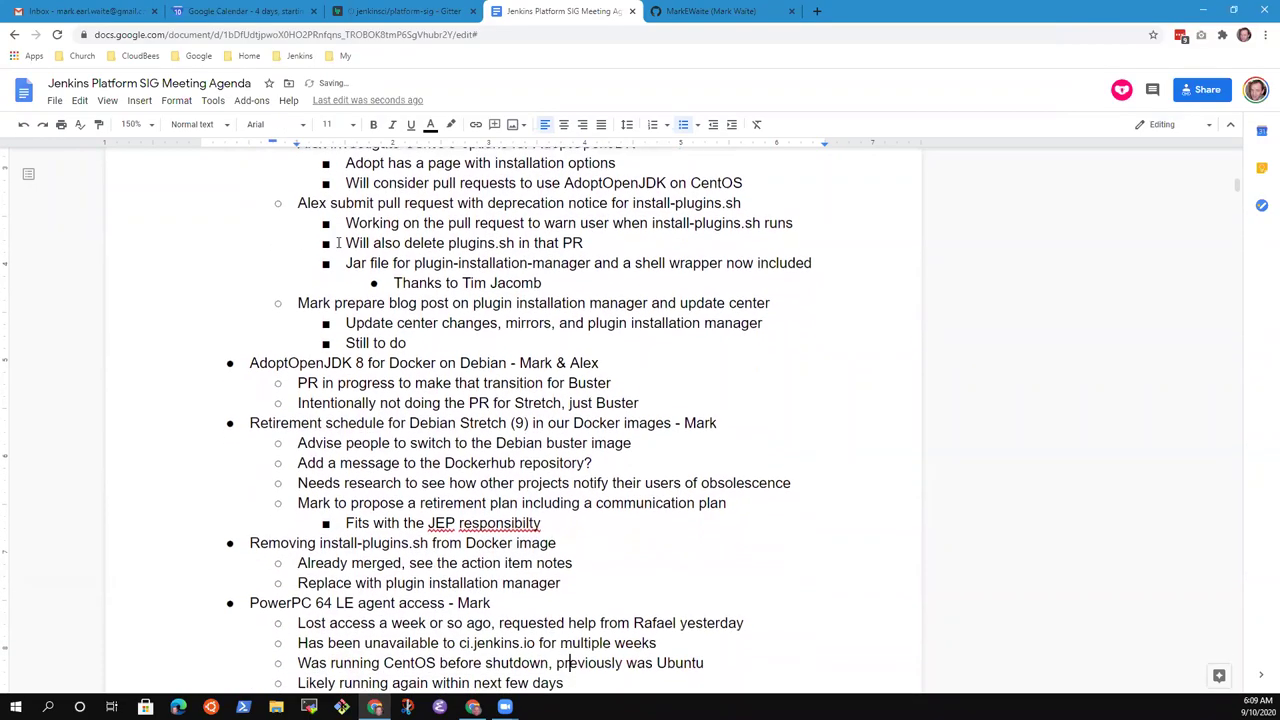
key(Home)
key(shift+End)
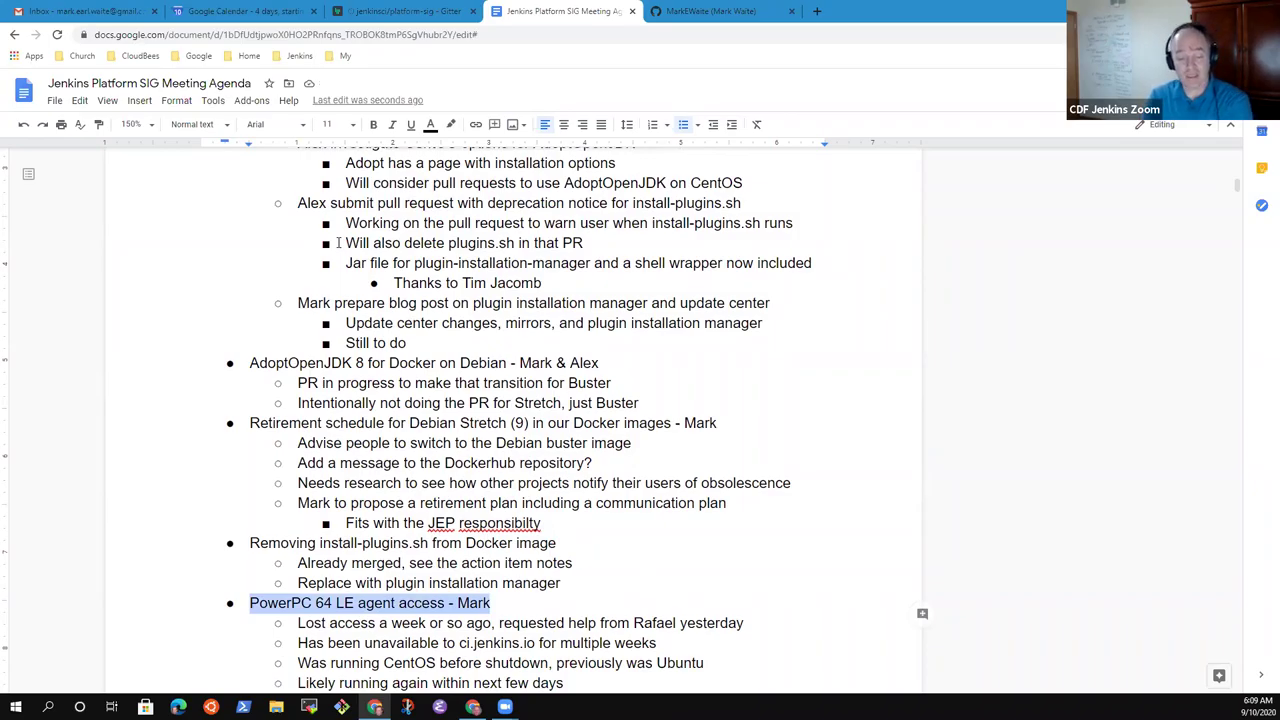
key(Down)
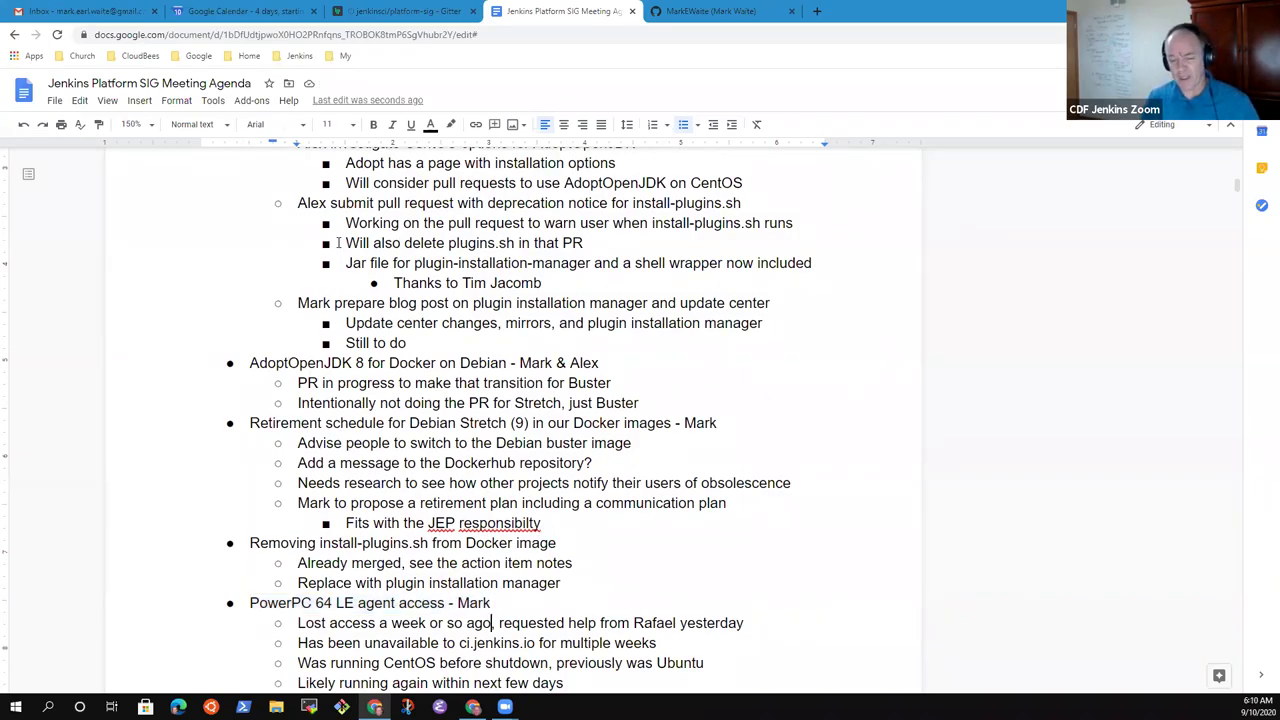
key(Delete)
key(ctrl+Right)
key(ctrl+Right)
key(ctrl+Right)
key(ctrl+Right)
key(ctrl+Right)
key(ctrl+Right)
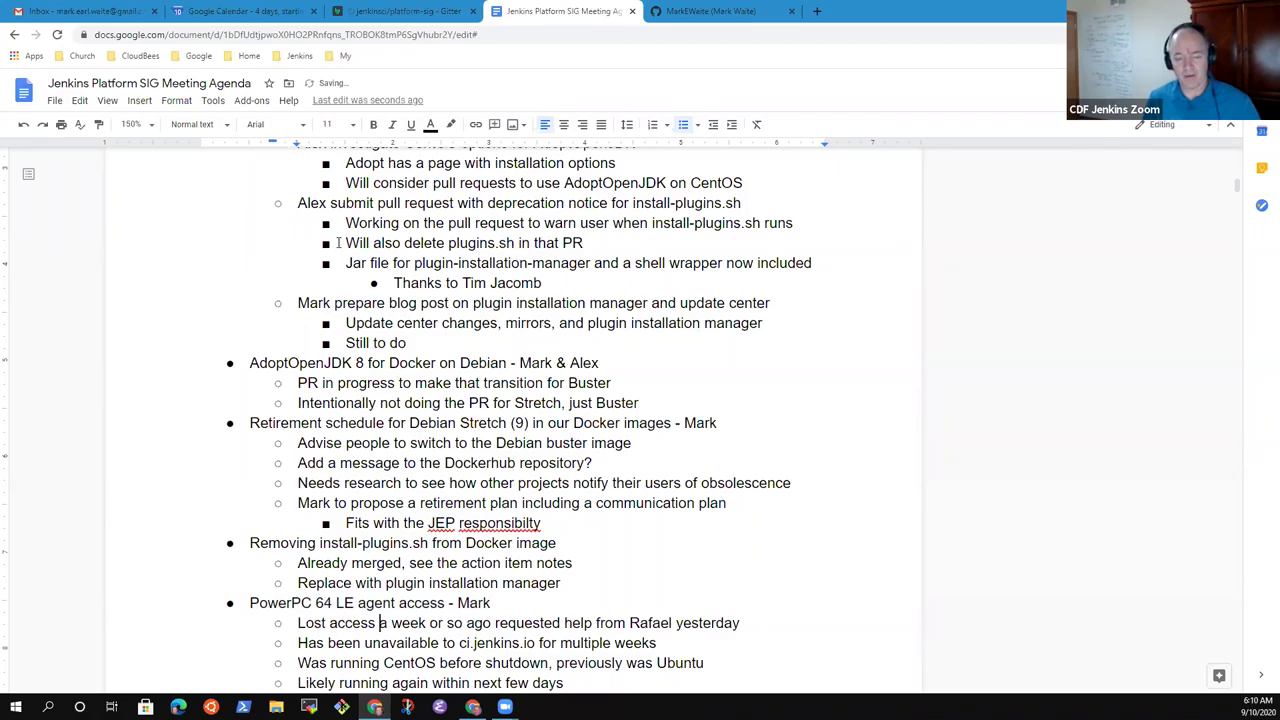
key(Left)
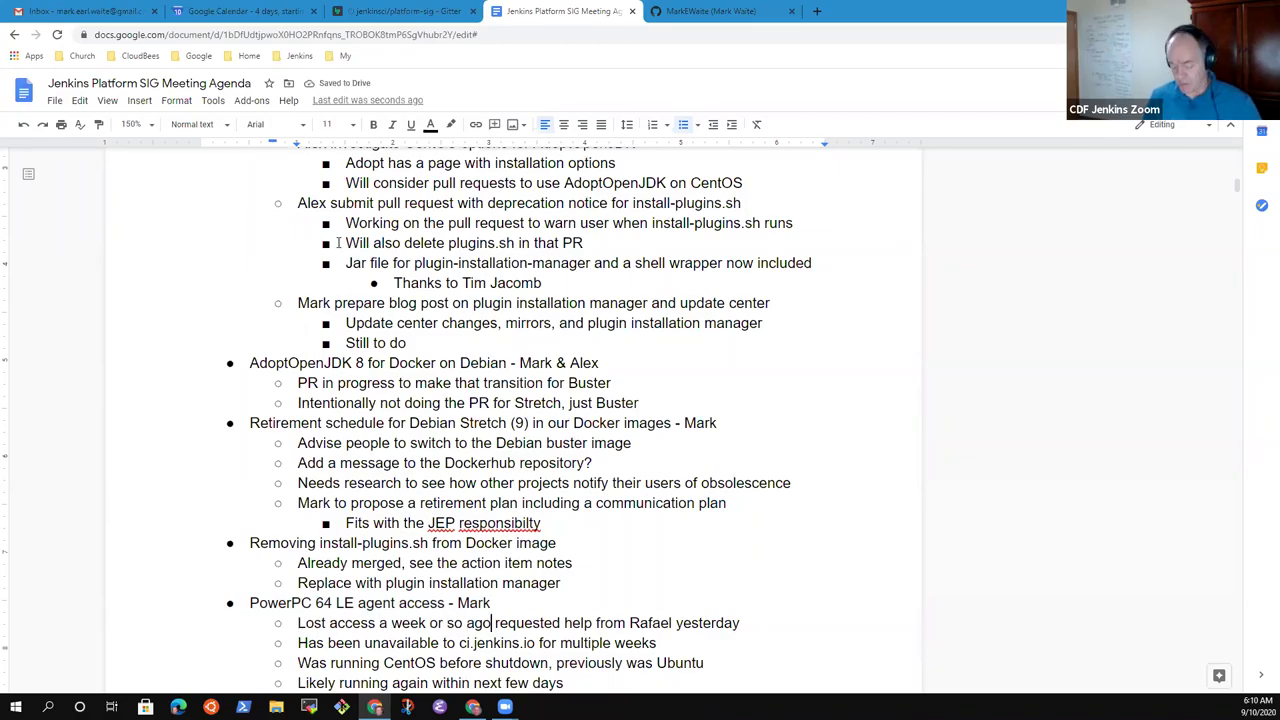
text(.)
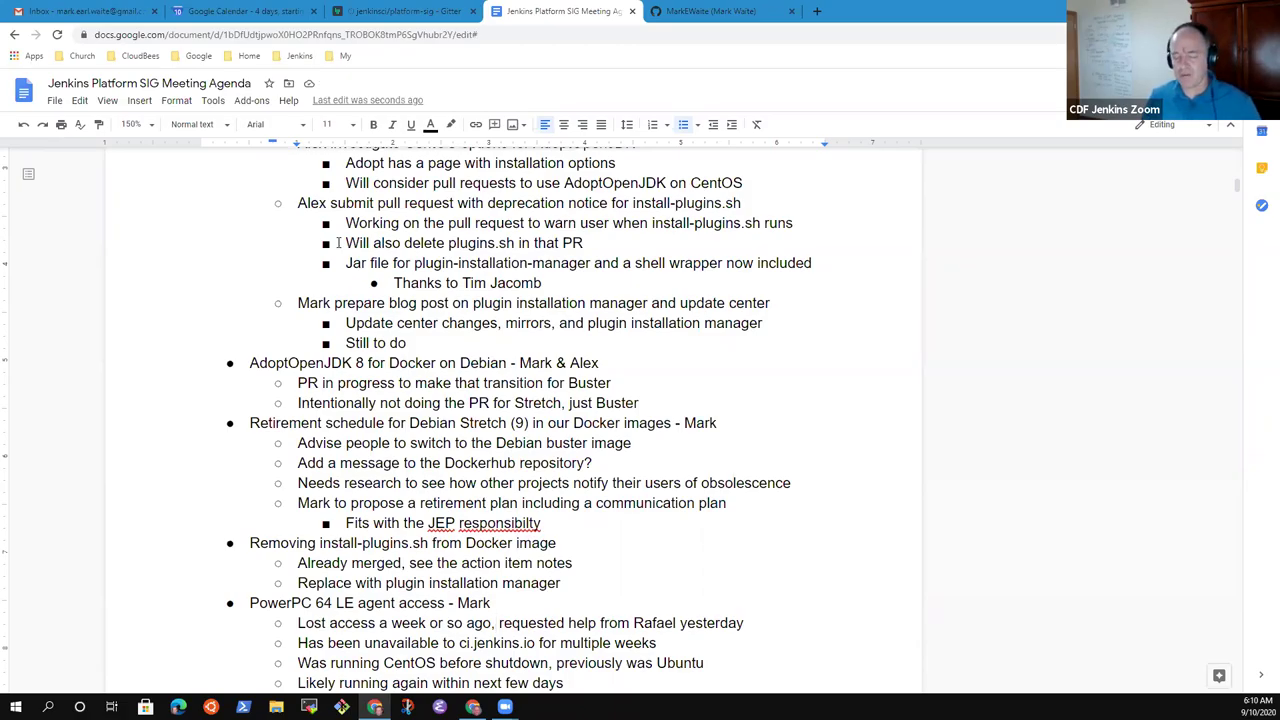
Highlight the PowerPC notes on ci.jenkins.io unavailability and the CentOS and Ubuntu history in turn, reading down to the last note
key(Down)
key(Home)
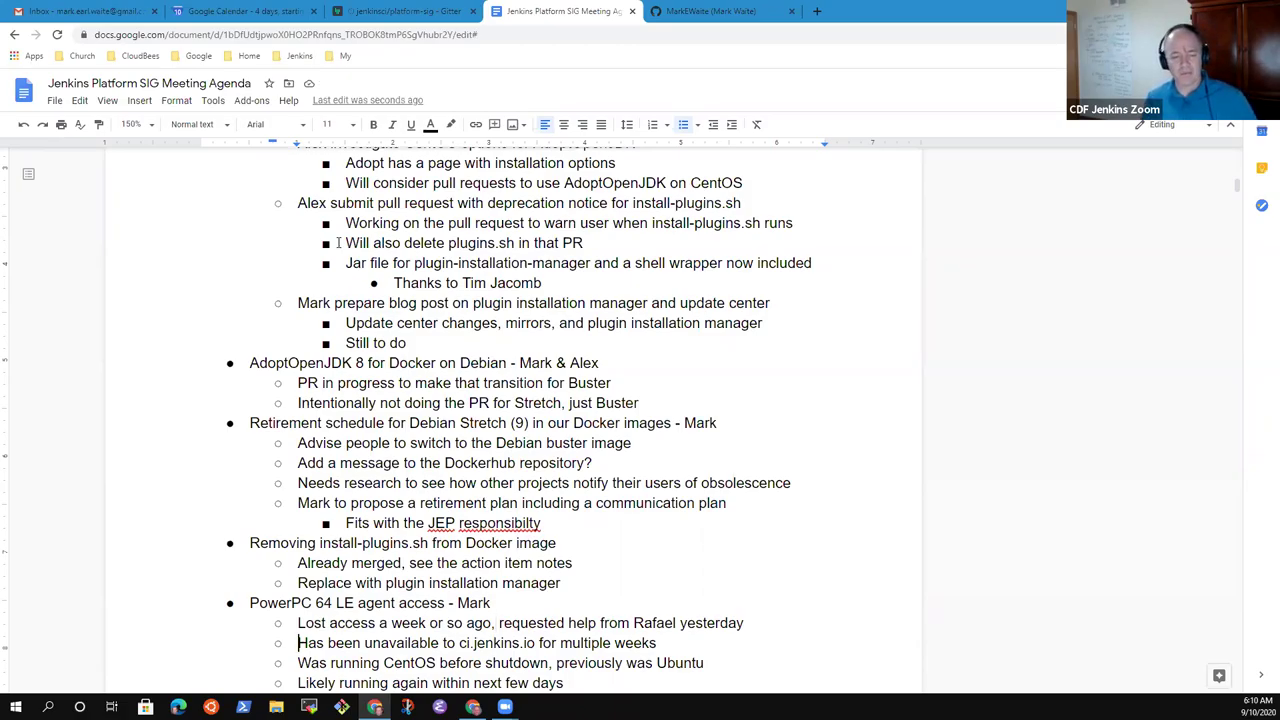
key(shift+End)
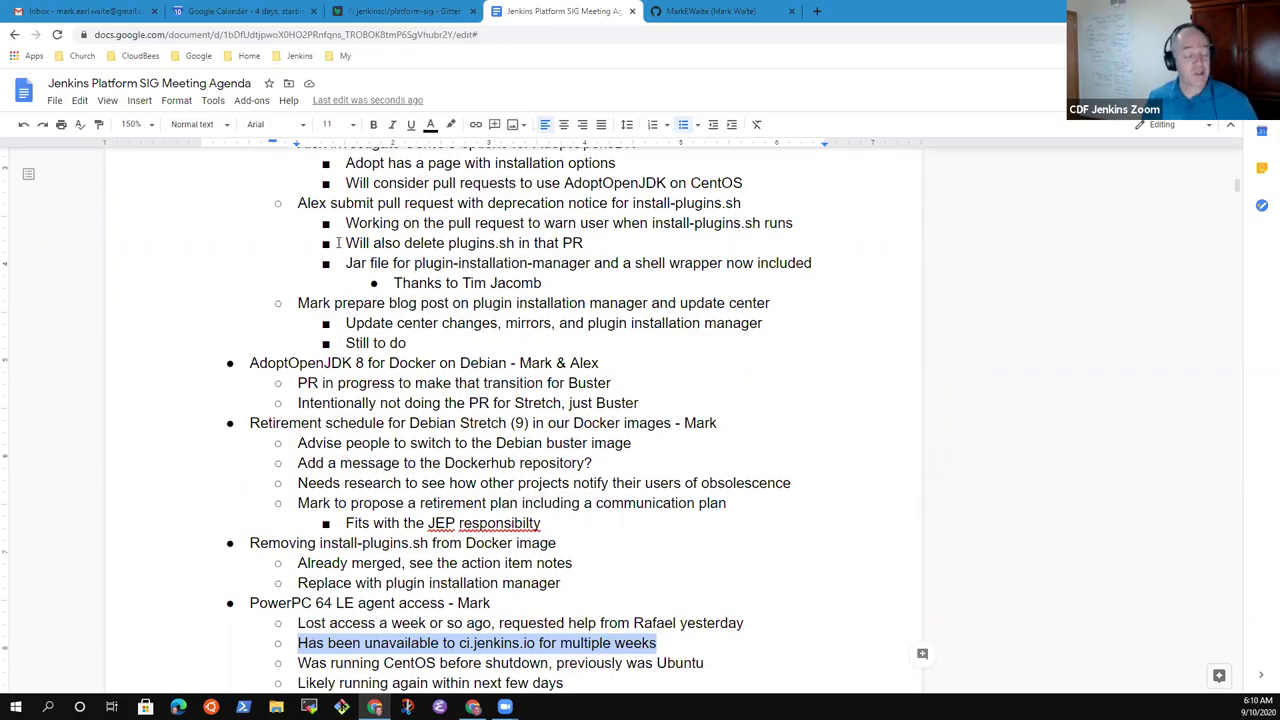
key(Down)
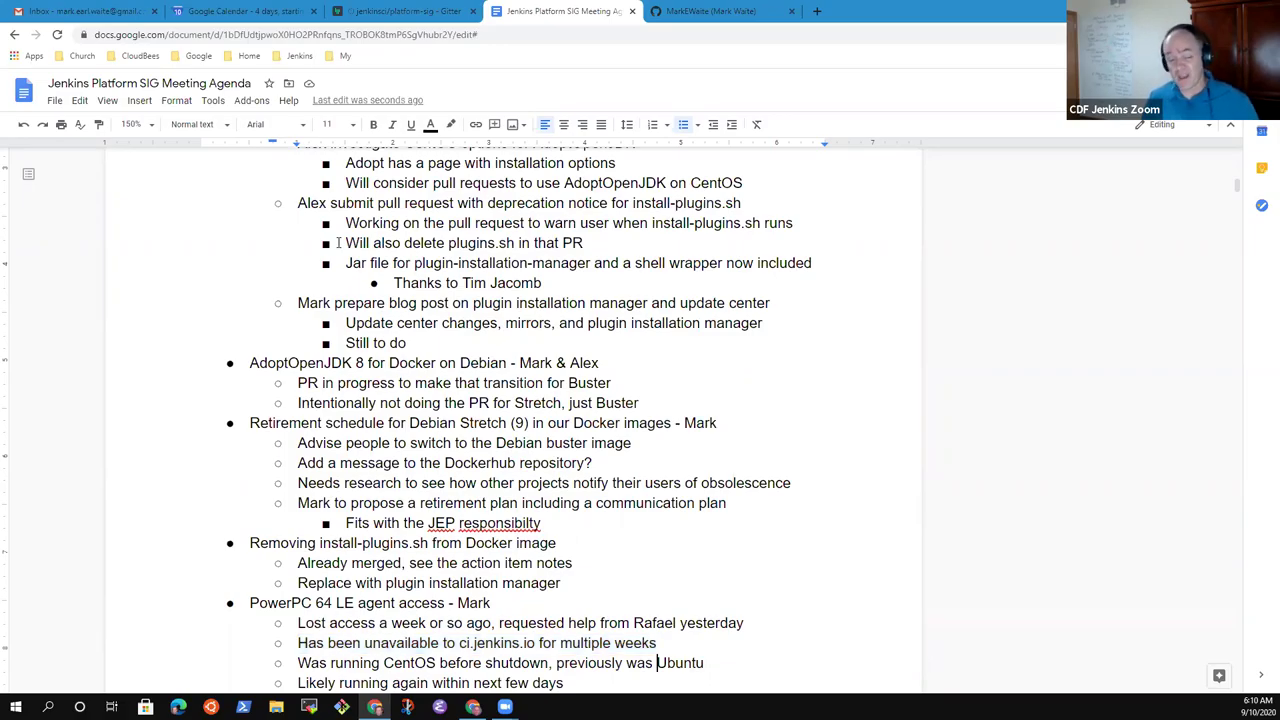
key(Home)
key(shift+End)
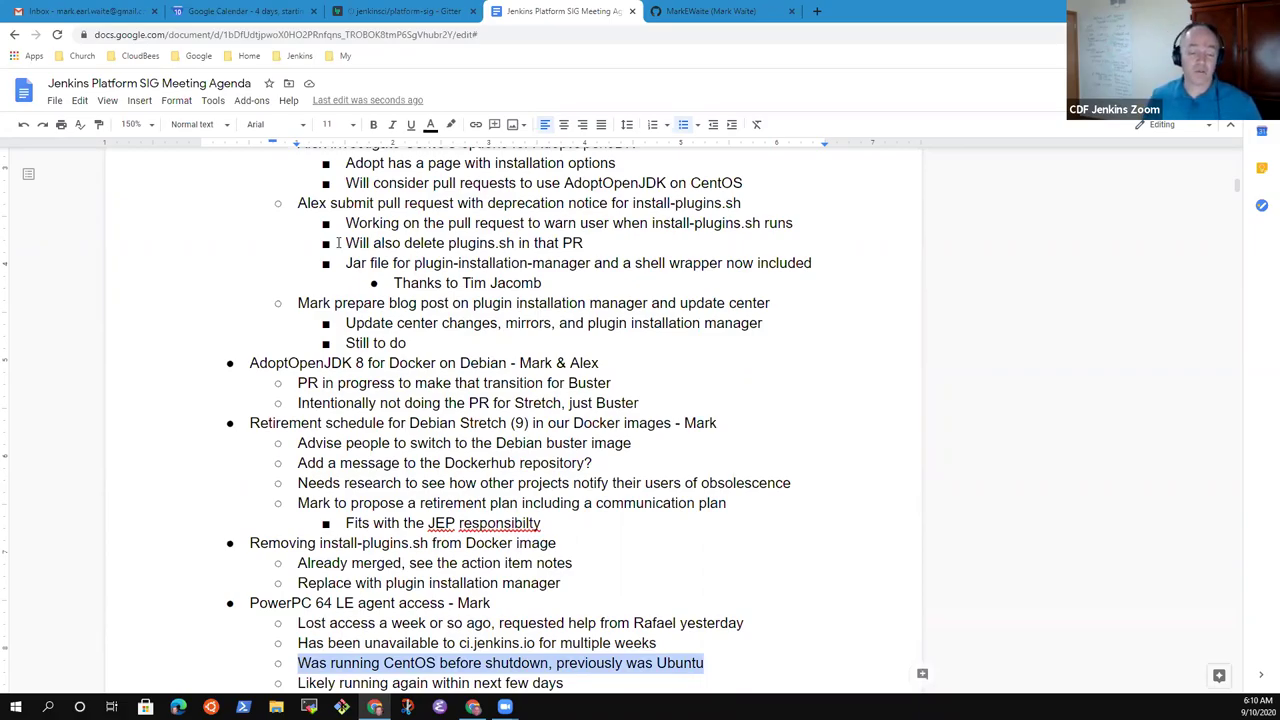
key(Down)
key(Home)
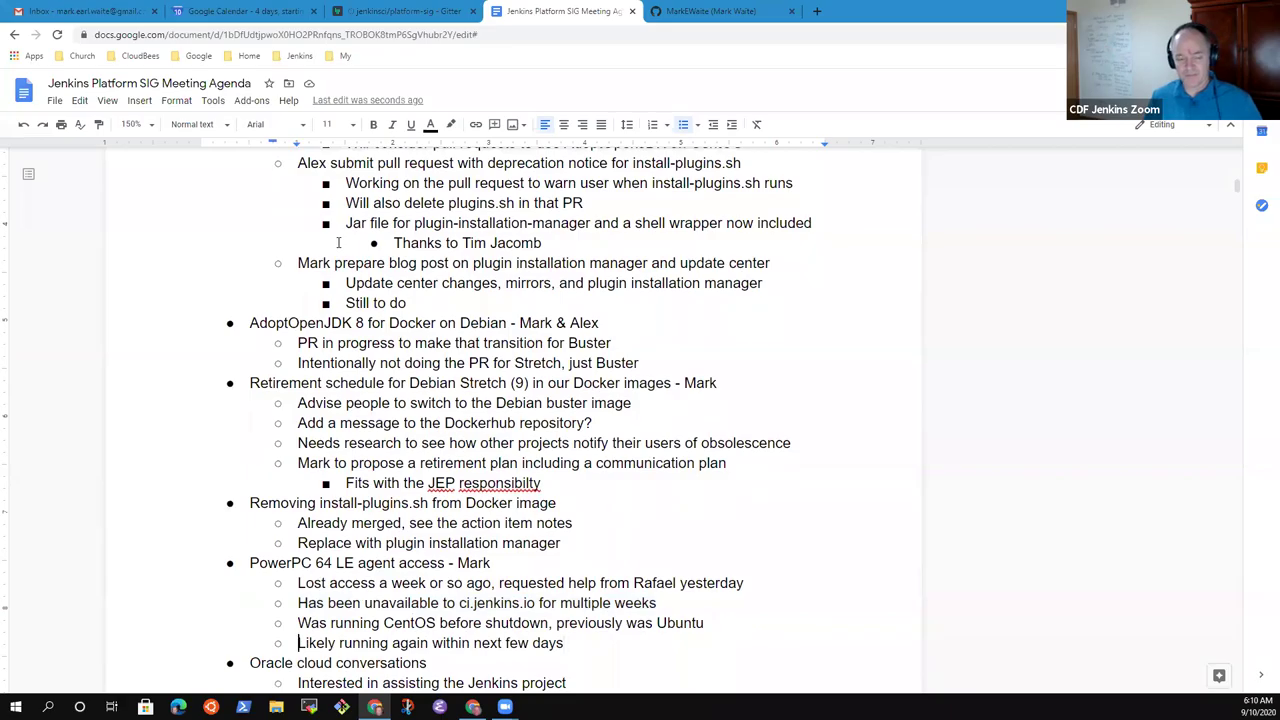
Highlight the "Oracle cloud conversations" heading to present that agenda topic
key(Down)
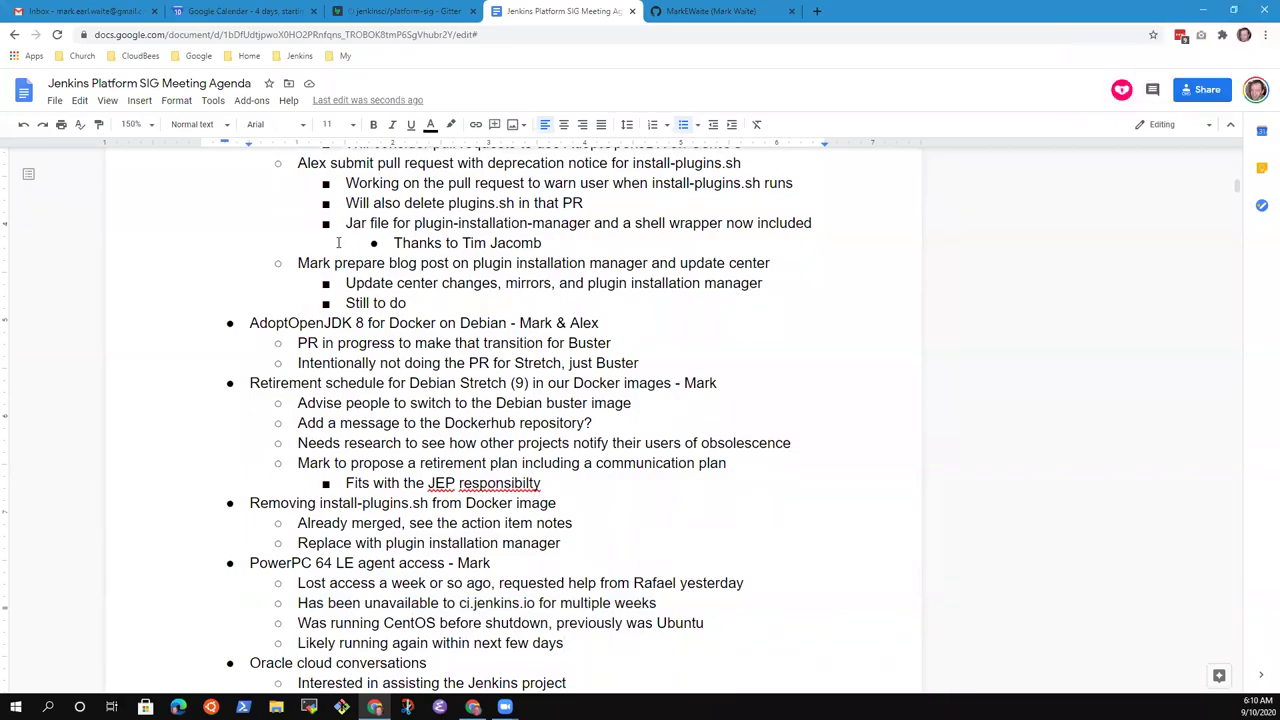
key(Home)
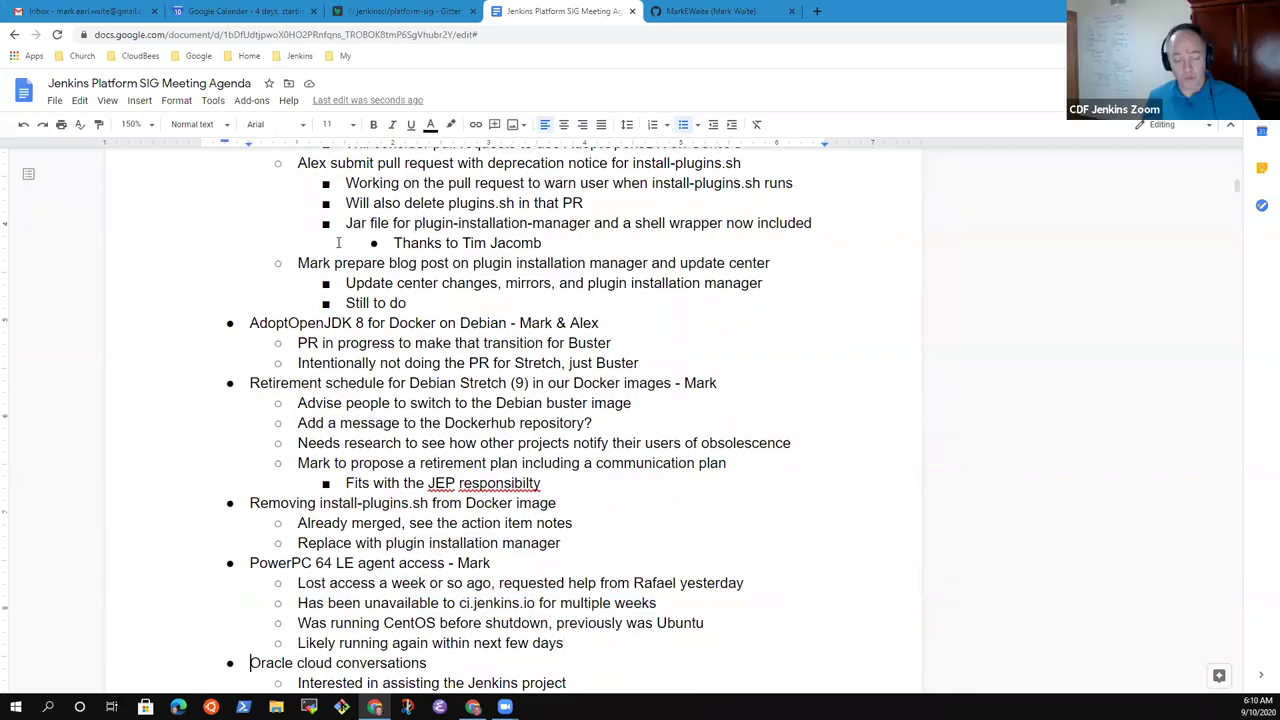
key(shift+End)
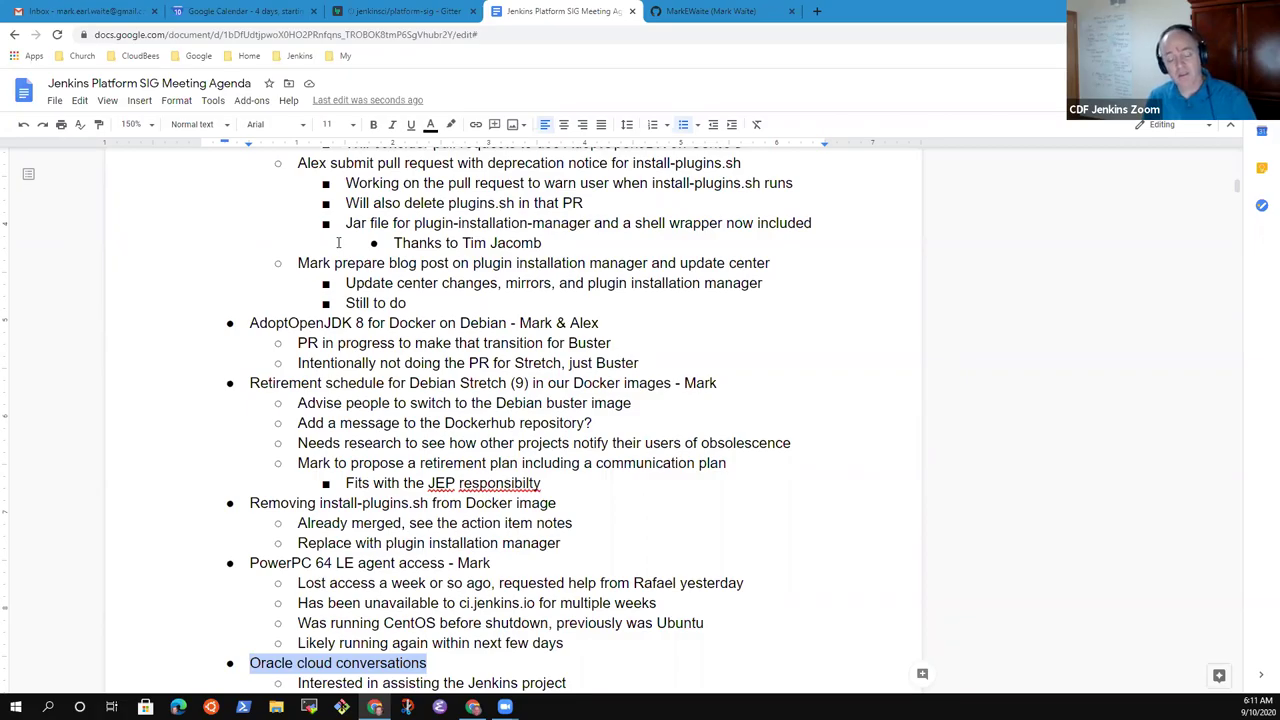
Extend the last bullet under Oracle cloud conversations with "including hardware / compute resource" after "discussing"
key(Down)
key(Down)
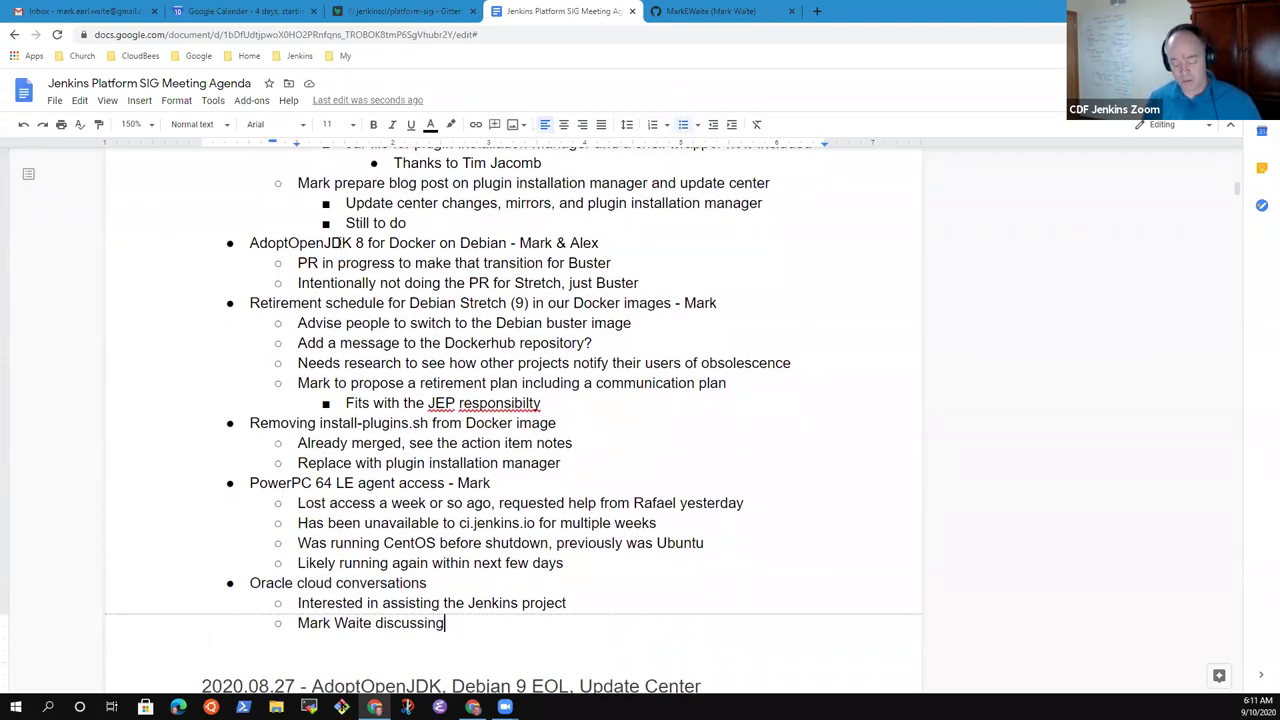
text(inc)
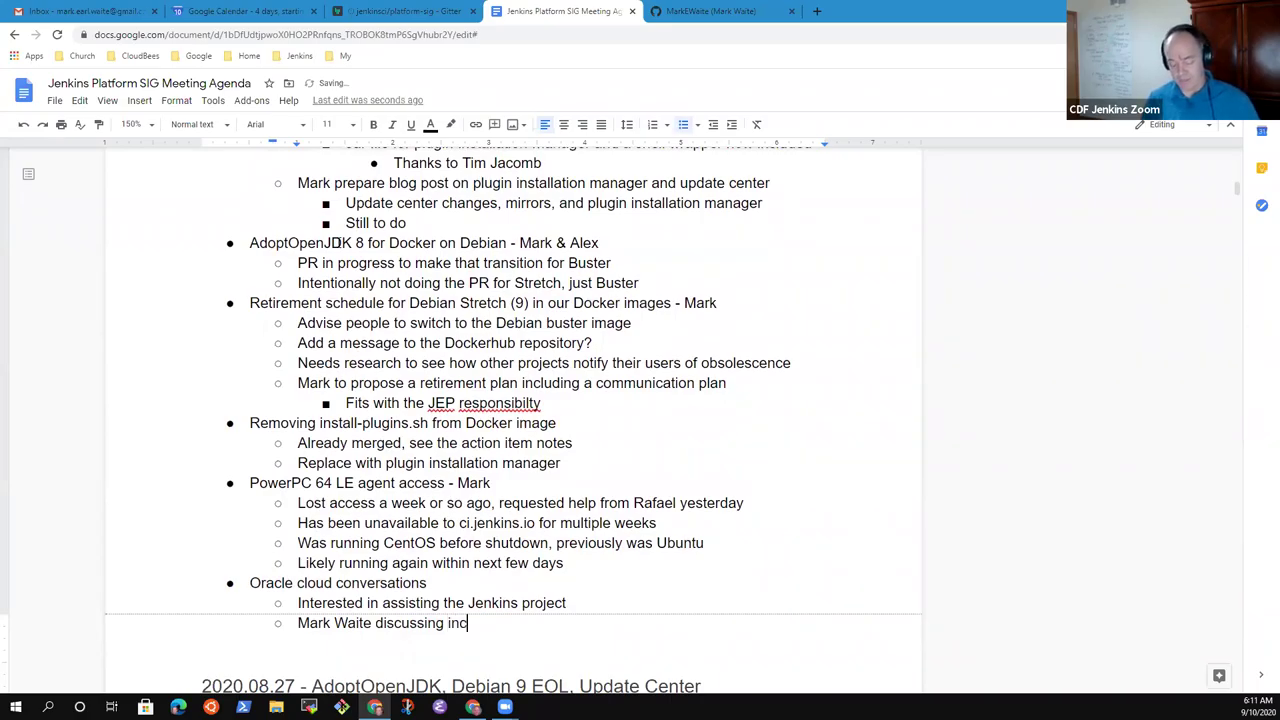
text(luding hardware)
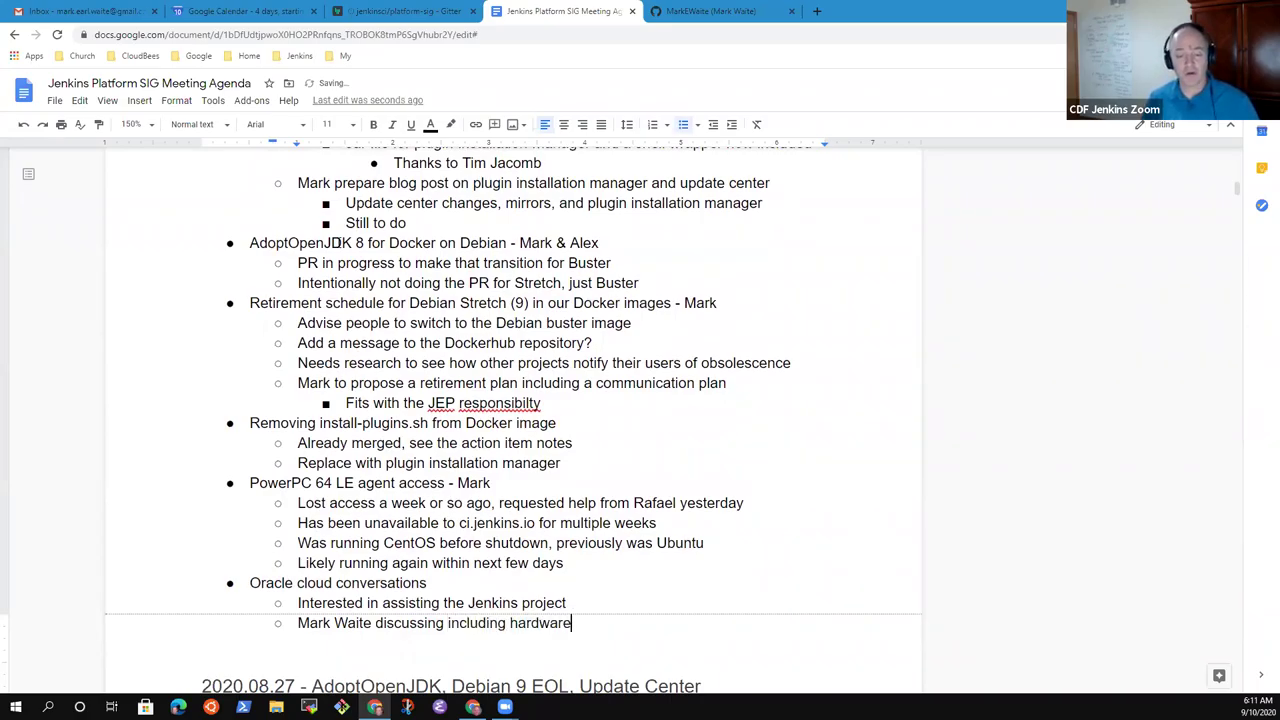
text( / )
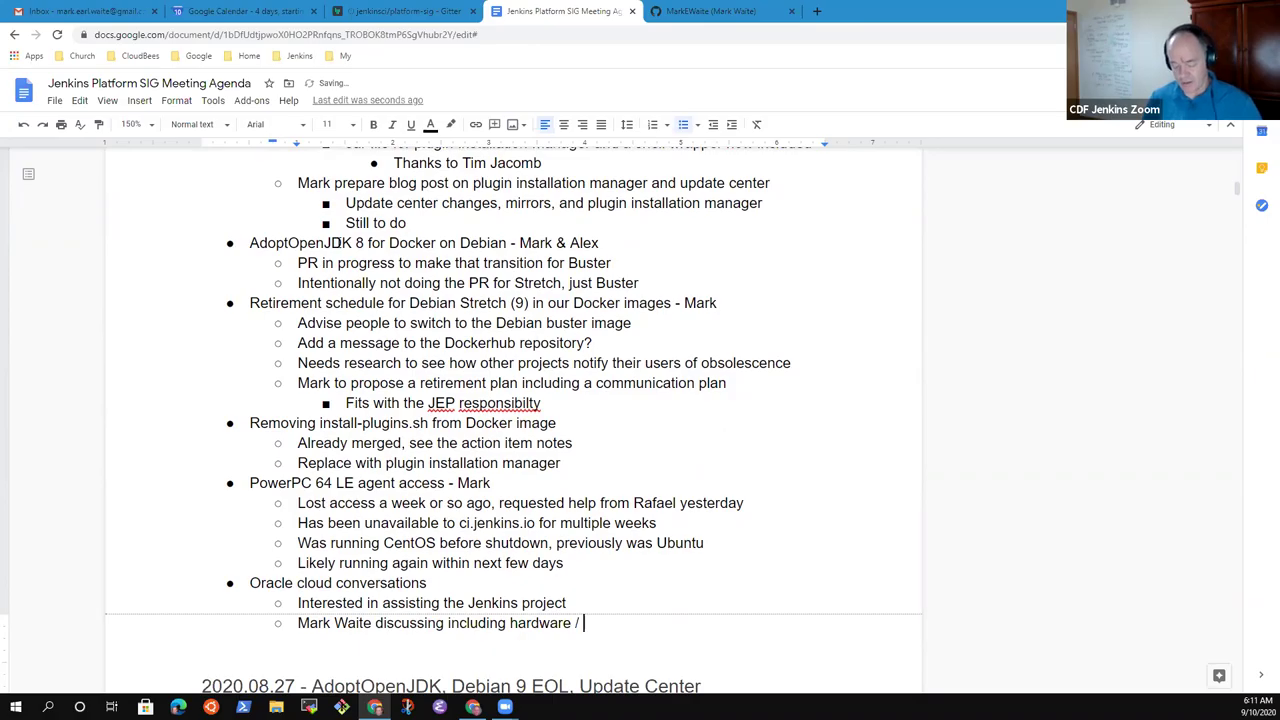
text(computer)
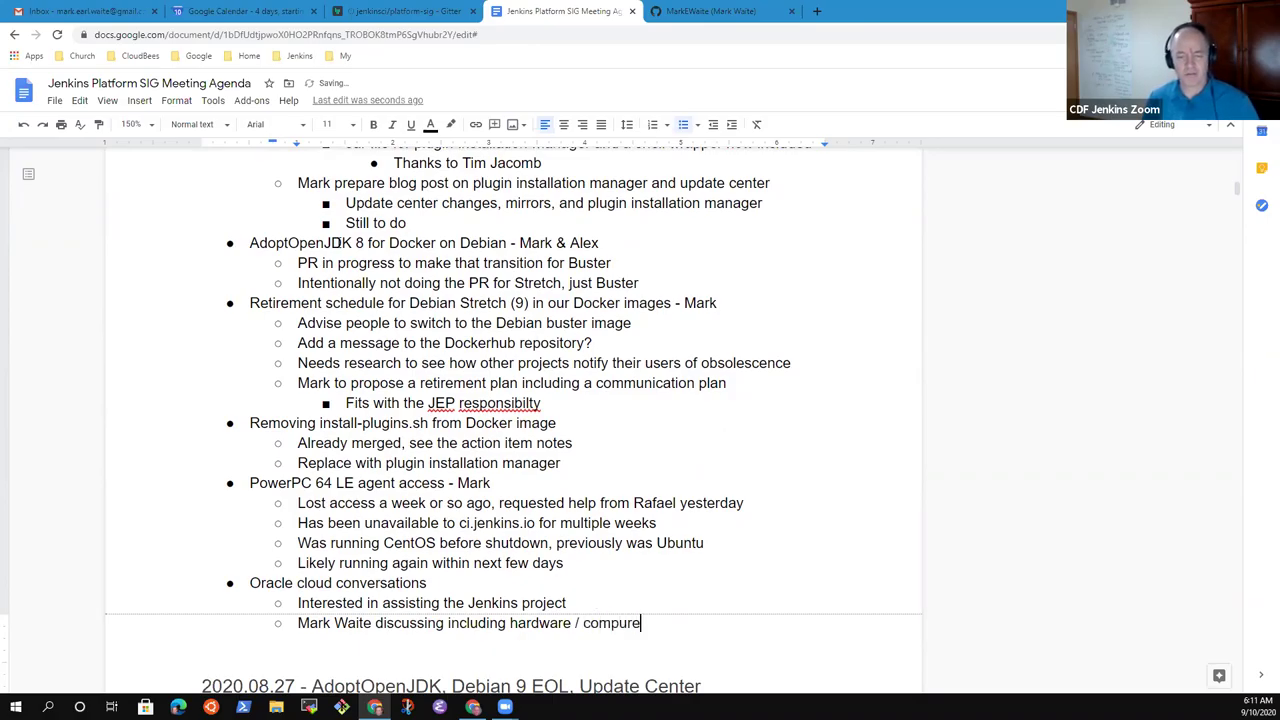
key(BackSpace)
key(BackSpace)
text(resour)
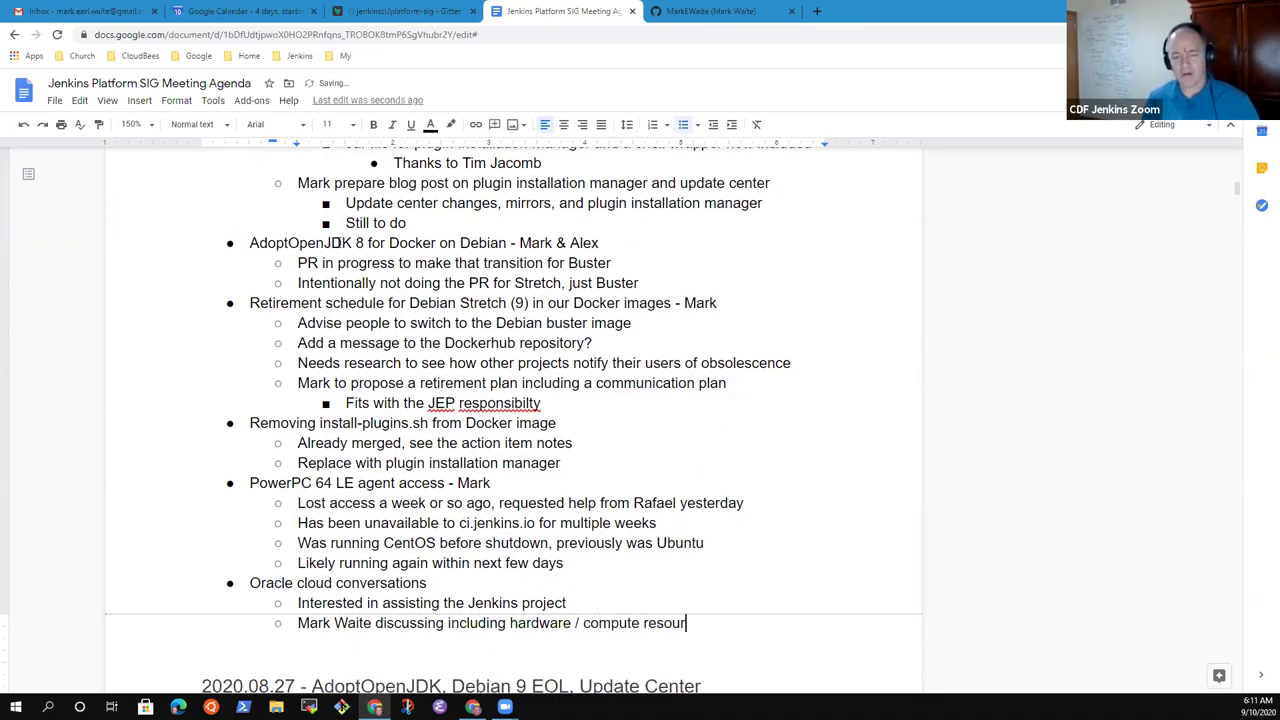
text(ce, and)
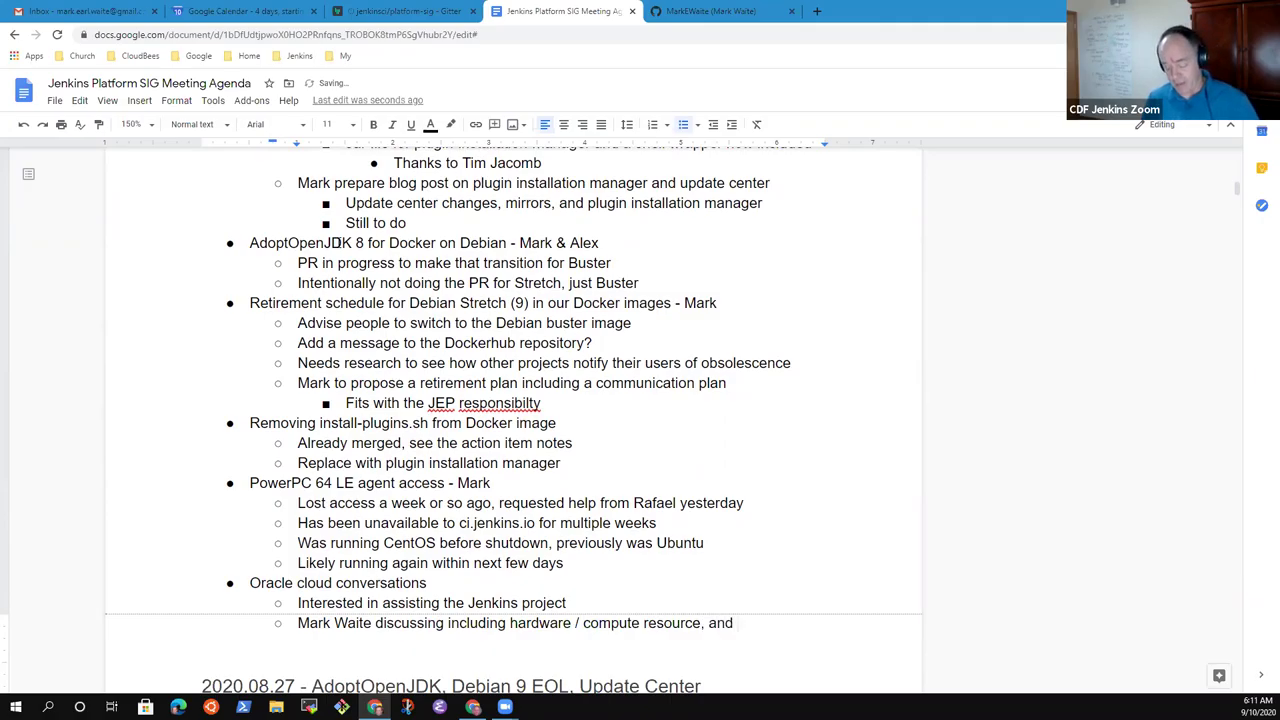
Finish the last Oracle cloud bullet with "and bandwidth" after "compute resource", without a comma
key(BackSpace)
key(BackSpace)
key(BackSpace)
key(BackSpace)
key(BackSpace)
text(and ha)
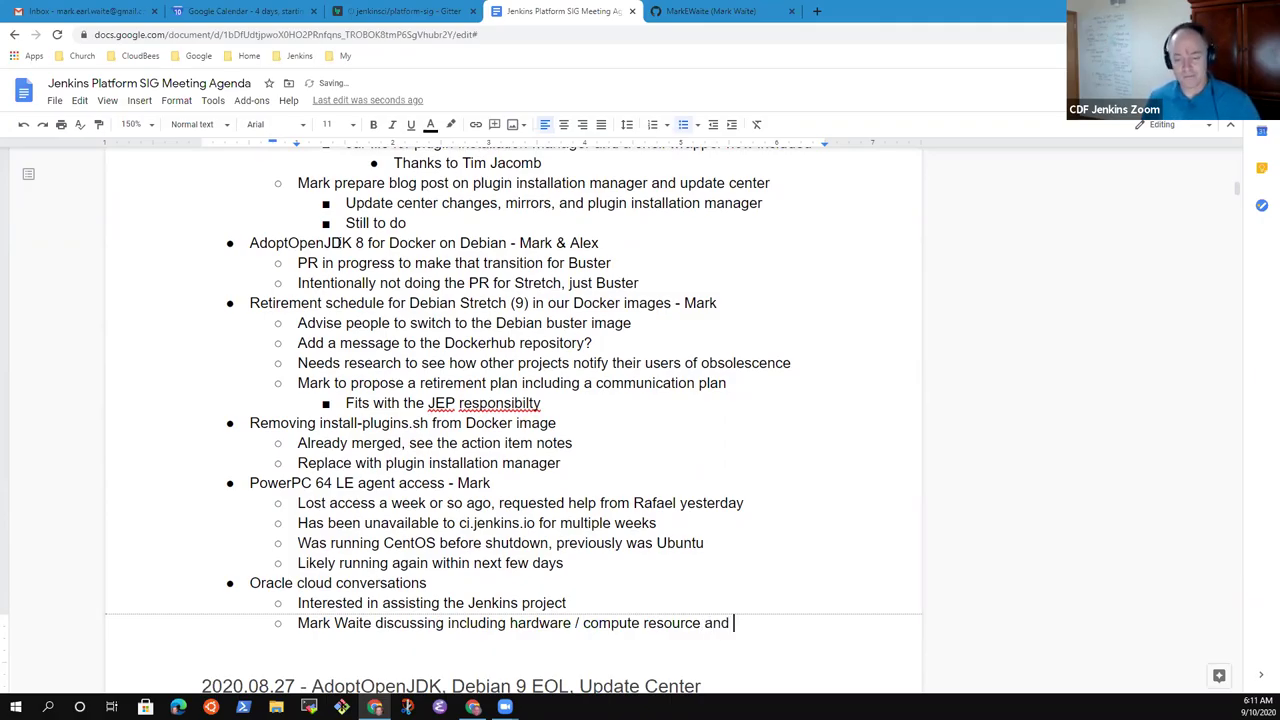
text(rd)
key(BackSpace)
key(BackSpace)
key(BackSpace)
key(BackSpace)
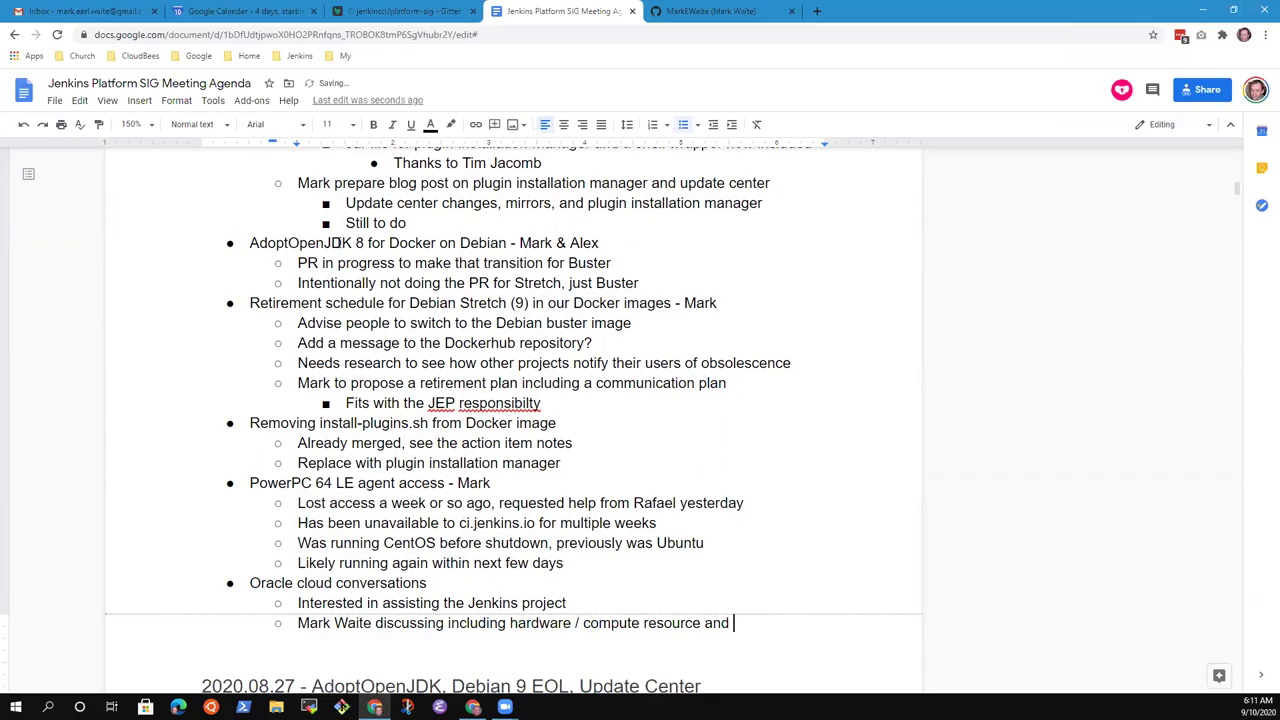
text(bandwidth)
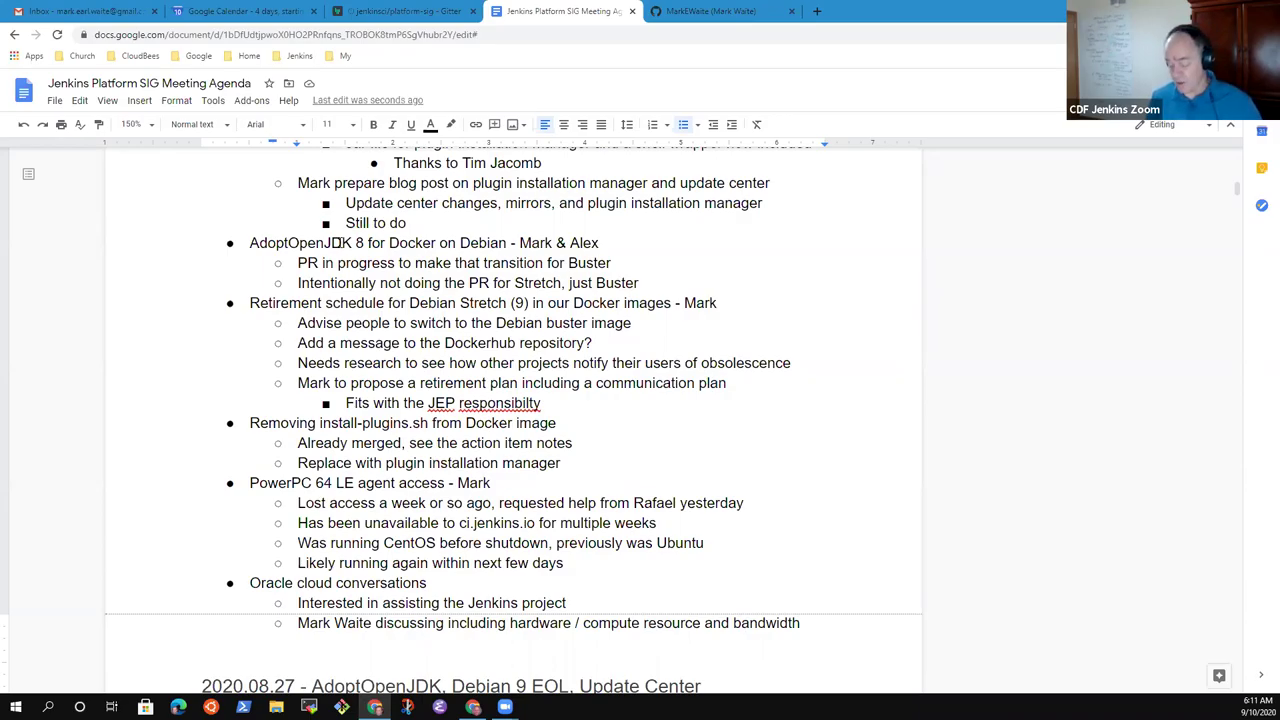
click(567, 602)
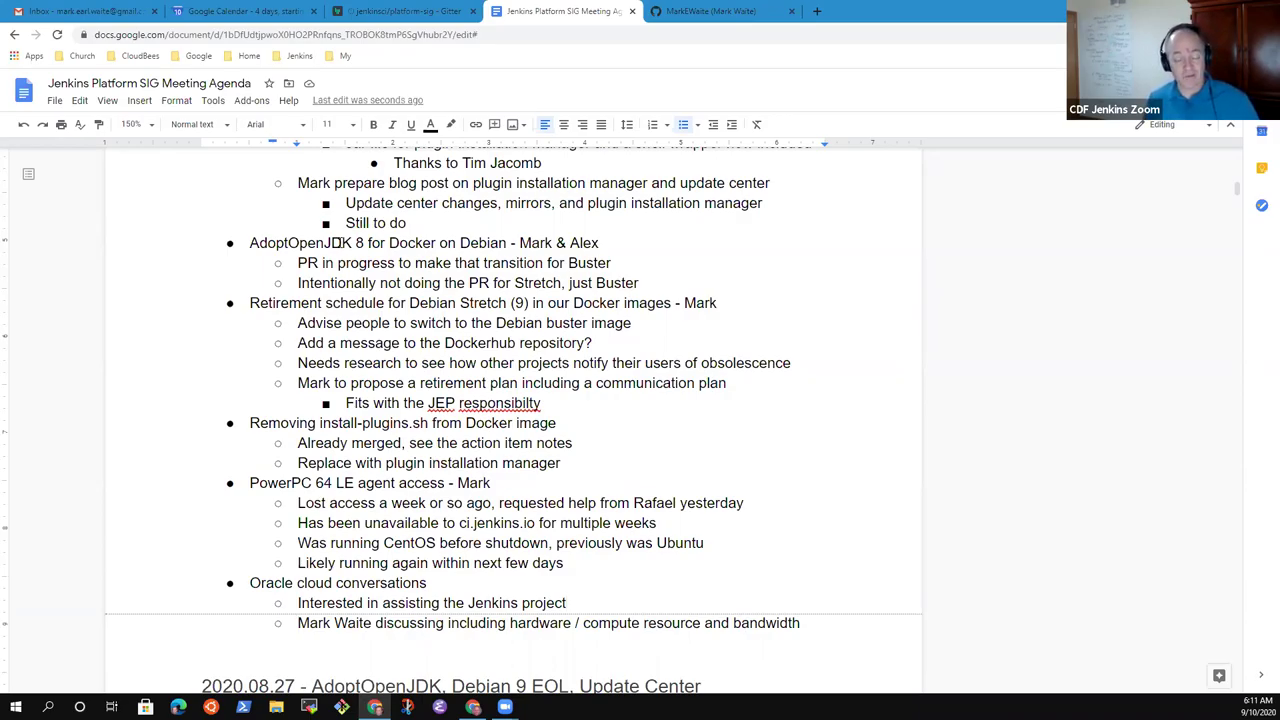
Add a new last bullet under Oracle cloud conversations with the host's first name followed by "to share progress"
key(Down)
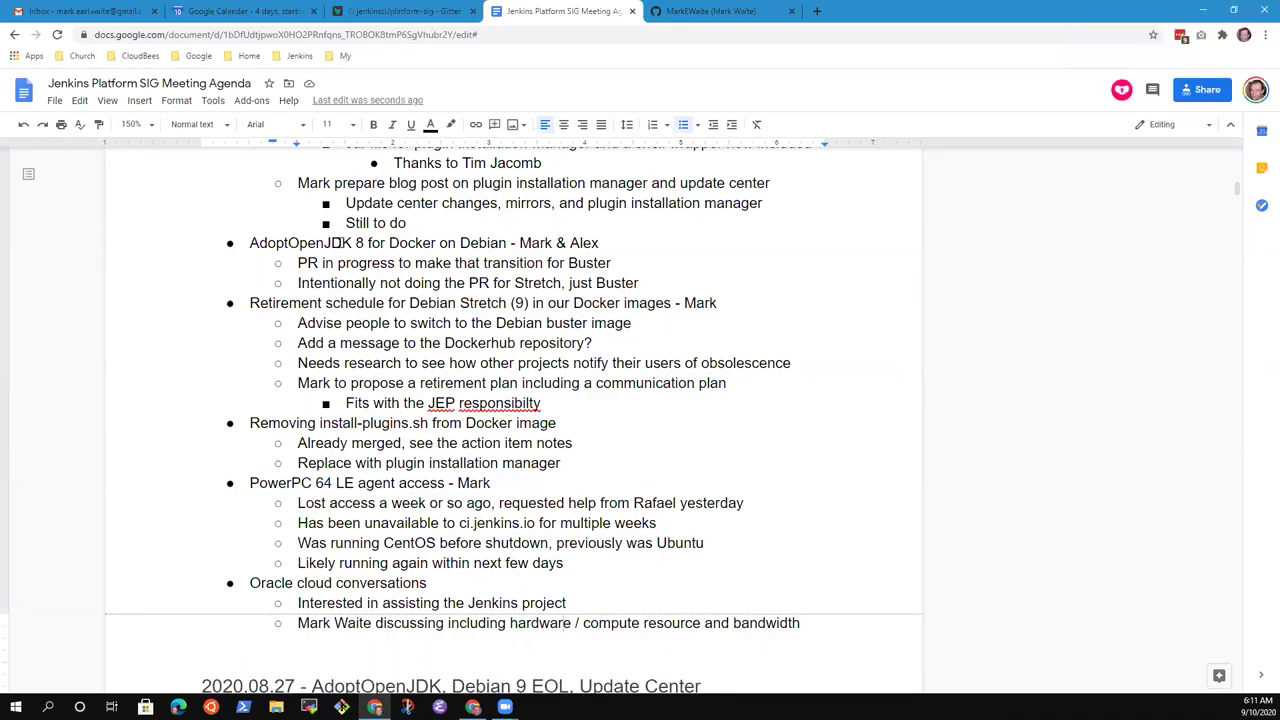
key(Return)
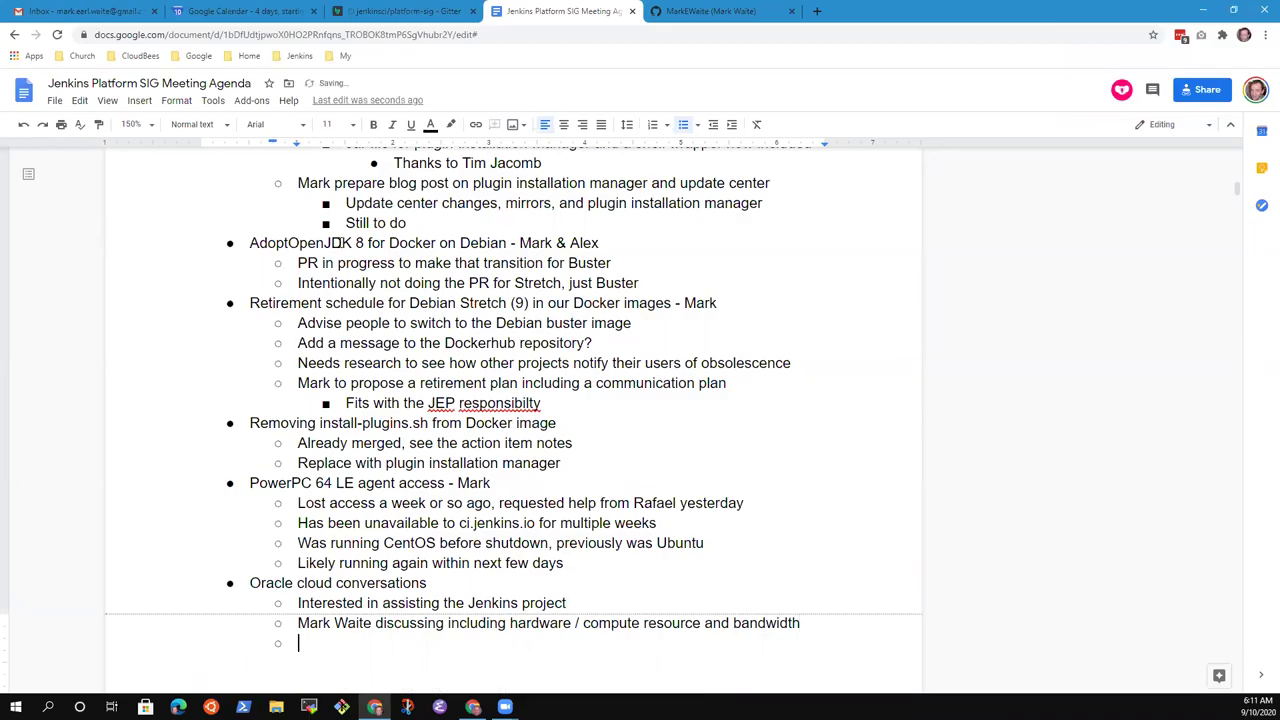
text(Mark to)
text(share what they)
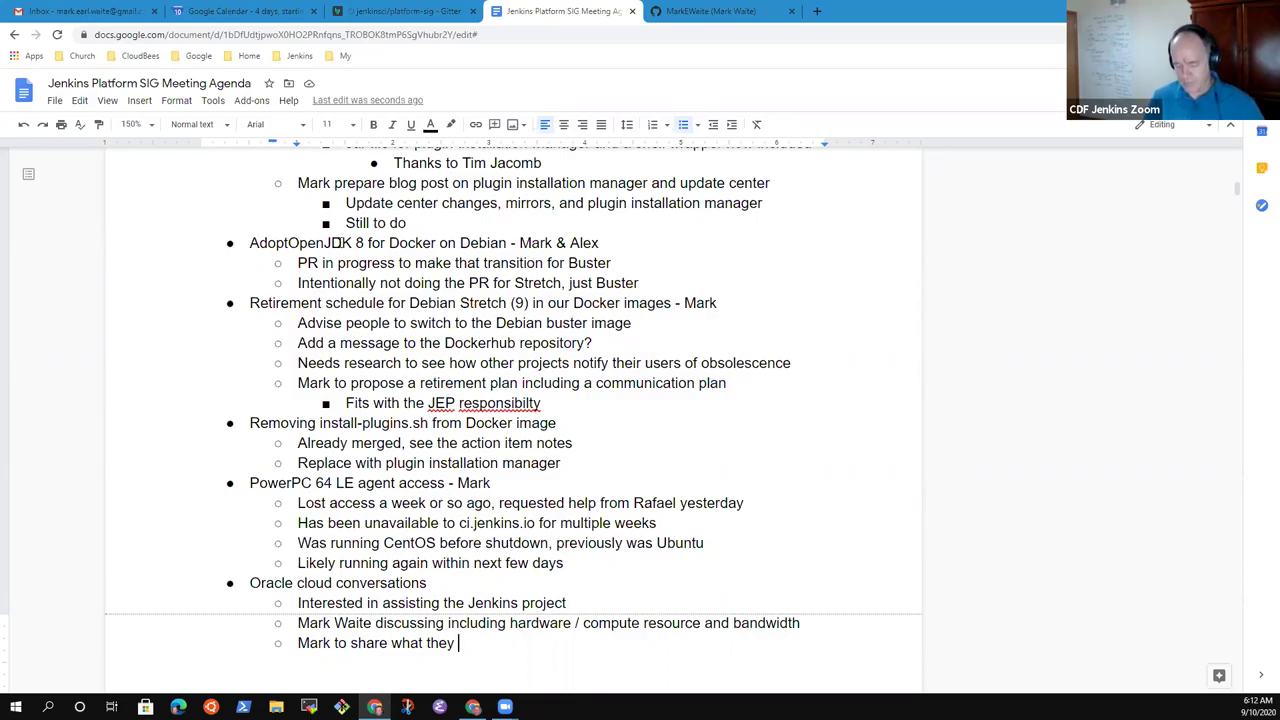
key(ctrl+BackSpace)
key(ctrl+BackSpace)
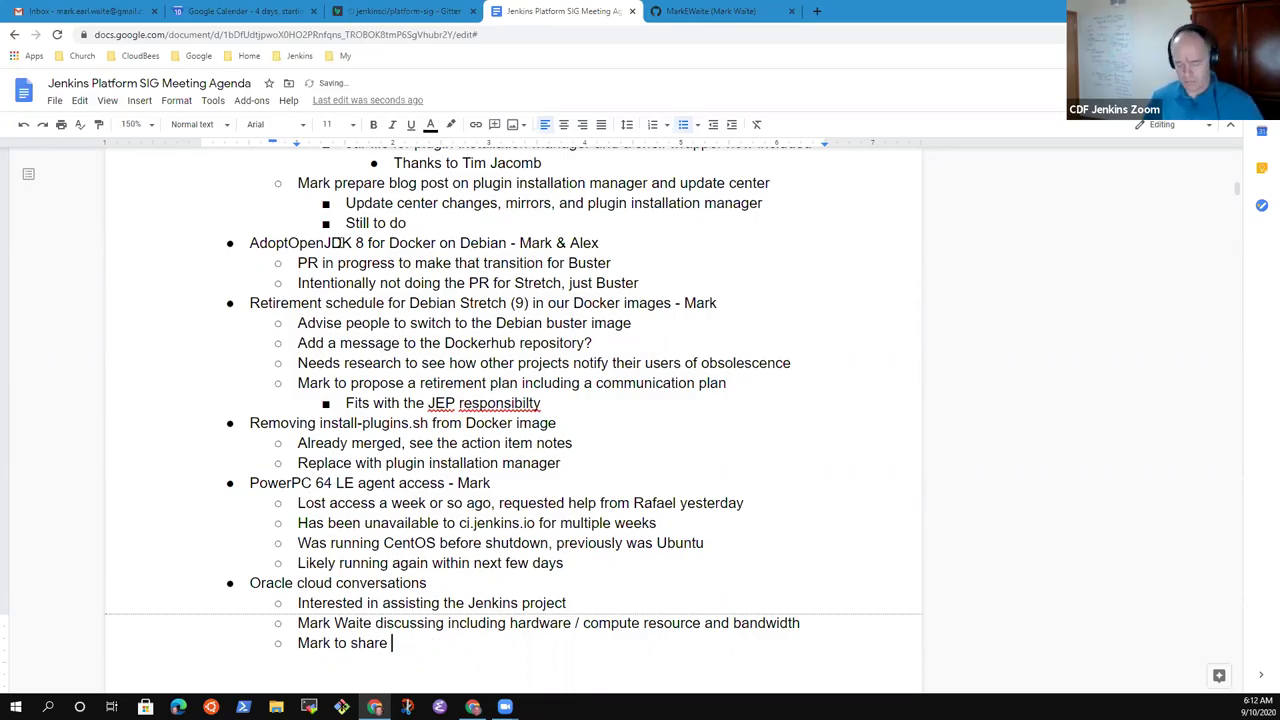
text(progress)
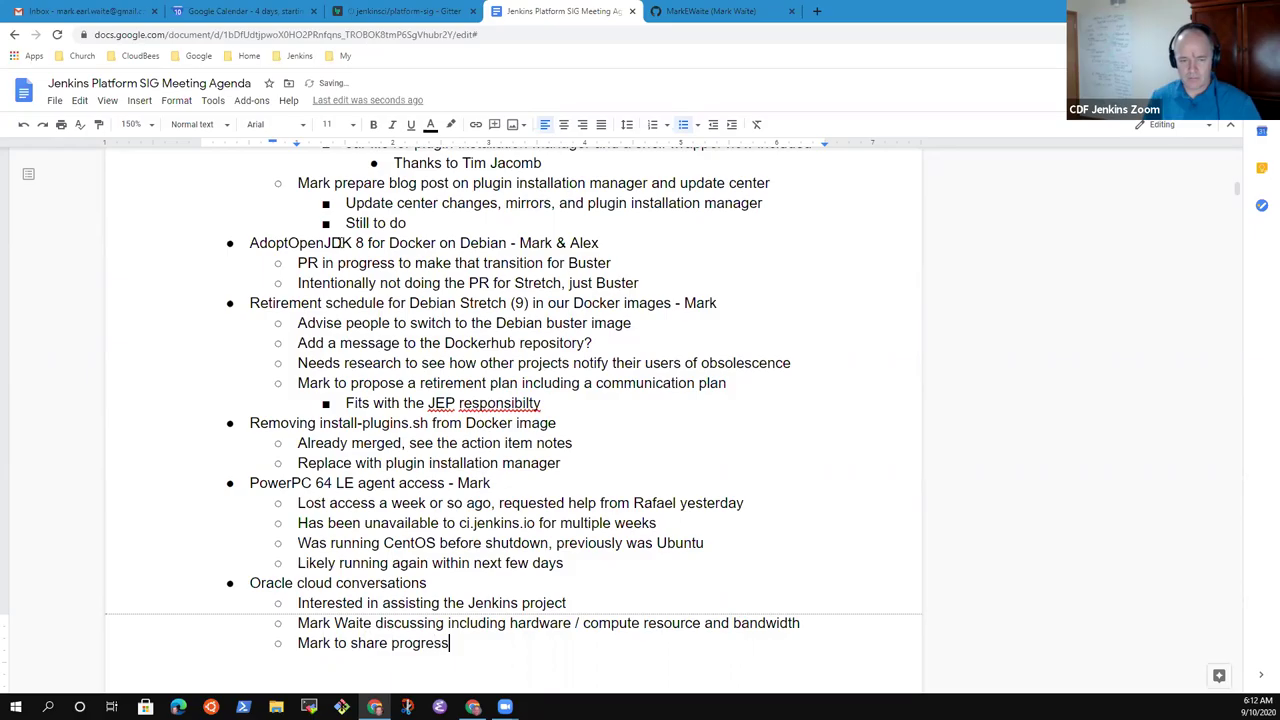
Complete the last Oracle cloud bullet with "reports as the discussions continue" after "progress"
text( reports )
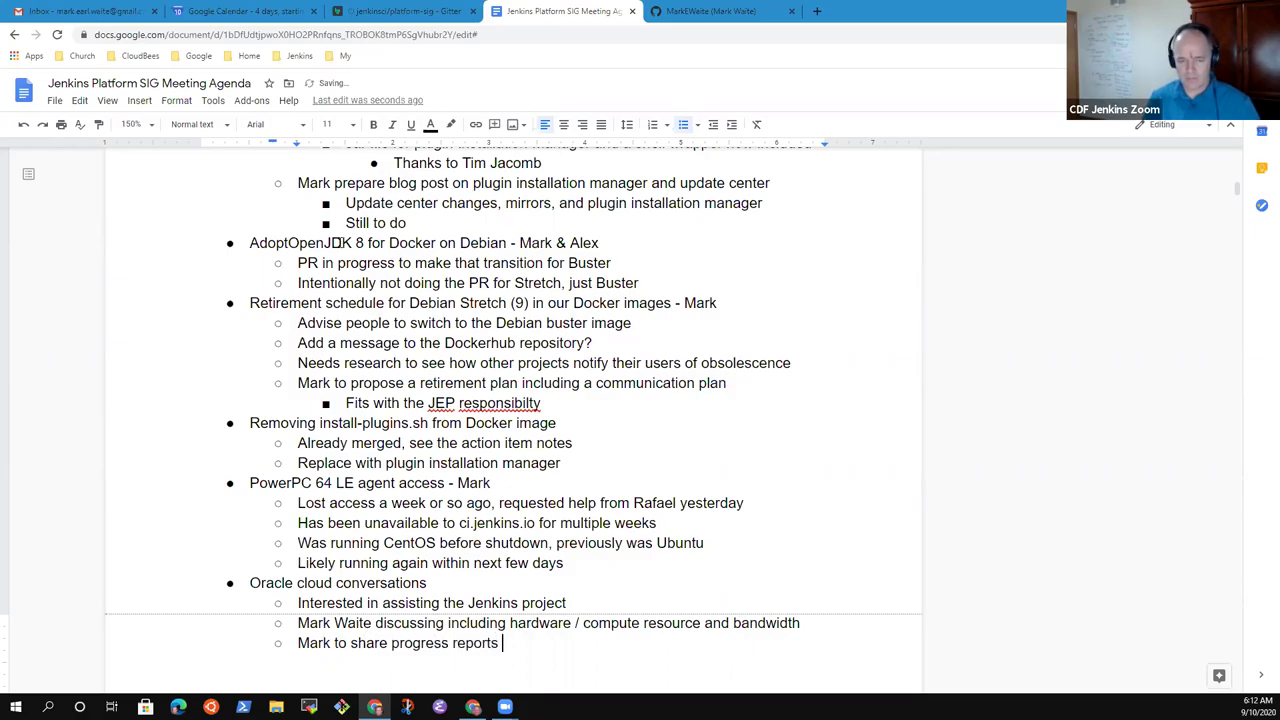
text(as the discussions )
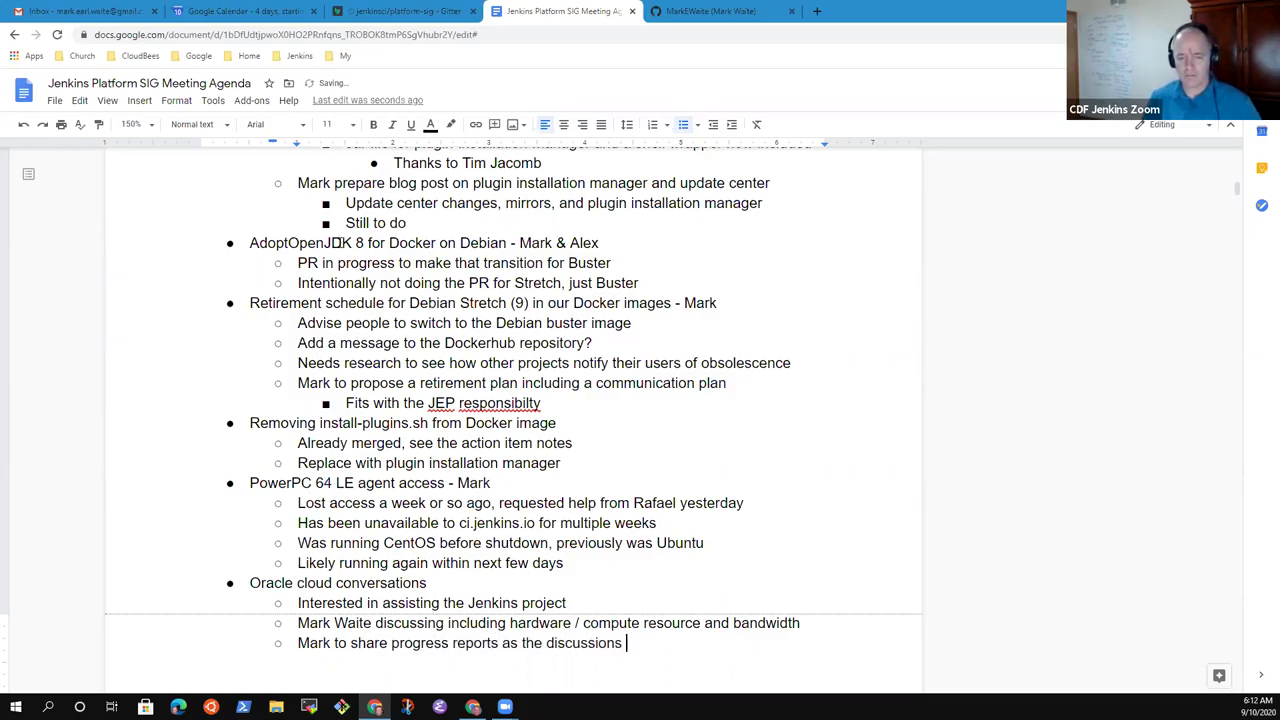
text(continu)
key(BackSpace)
key(BackSpace)
key(BackSpace)
text(inu)
key(BackSpace)
text(ure)
key(BackSpace)
key(BackSpace)
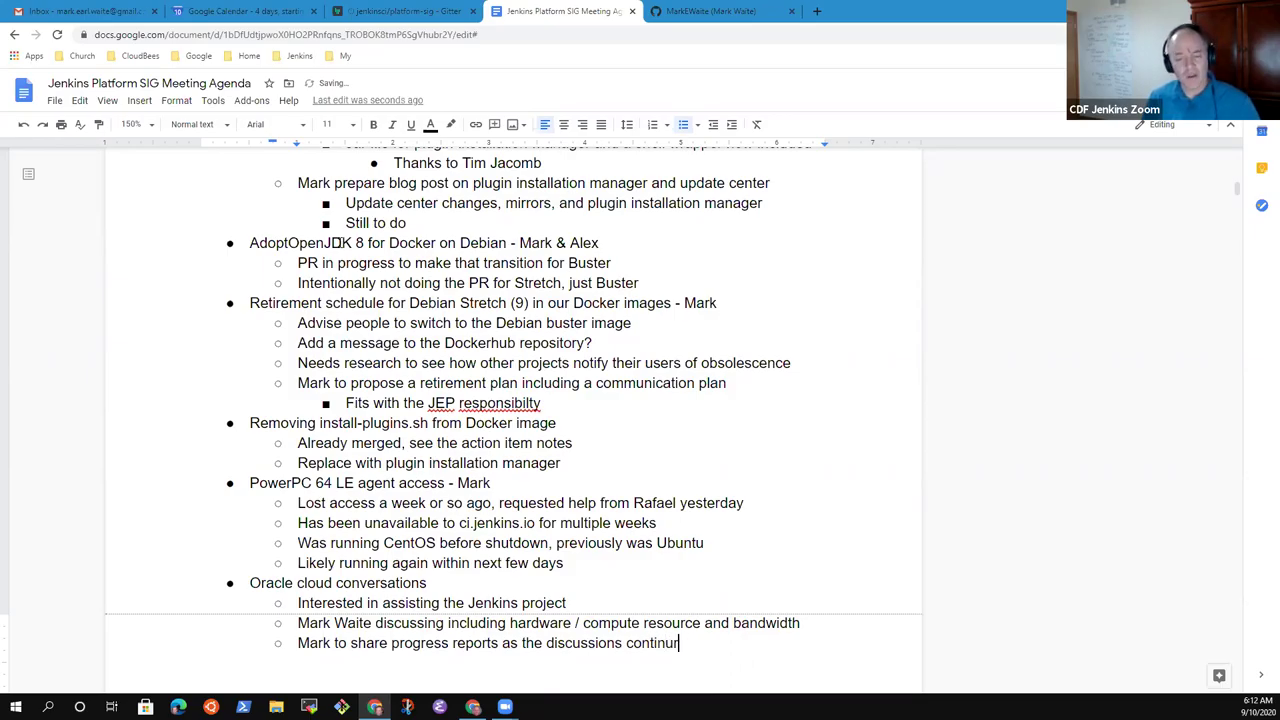
text(e)
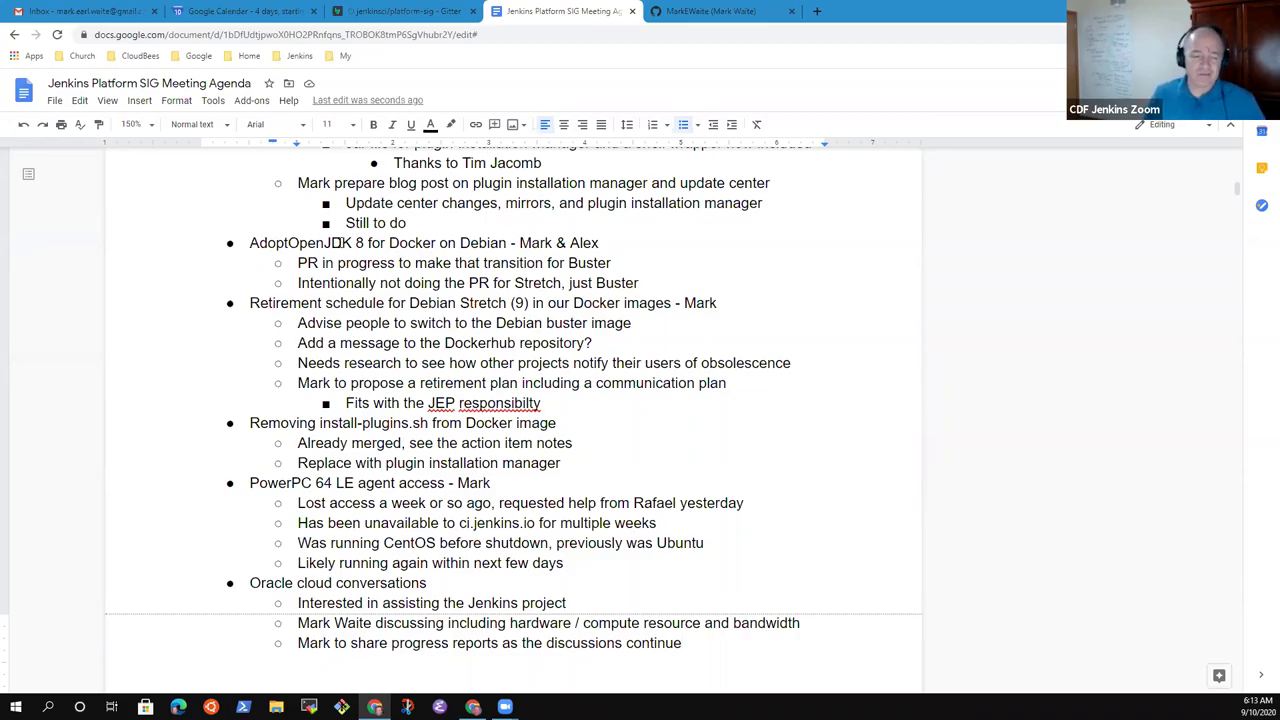
Highlight the "Oracle cloud conversations" heading to review the topic, and place the cursor at the end of its last bullet
click(428, 583)
key(shift+Home)
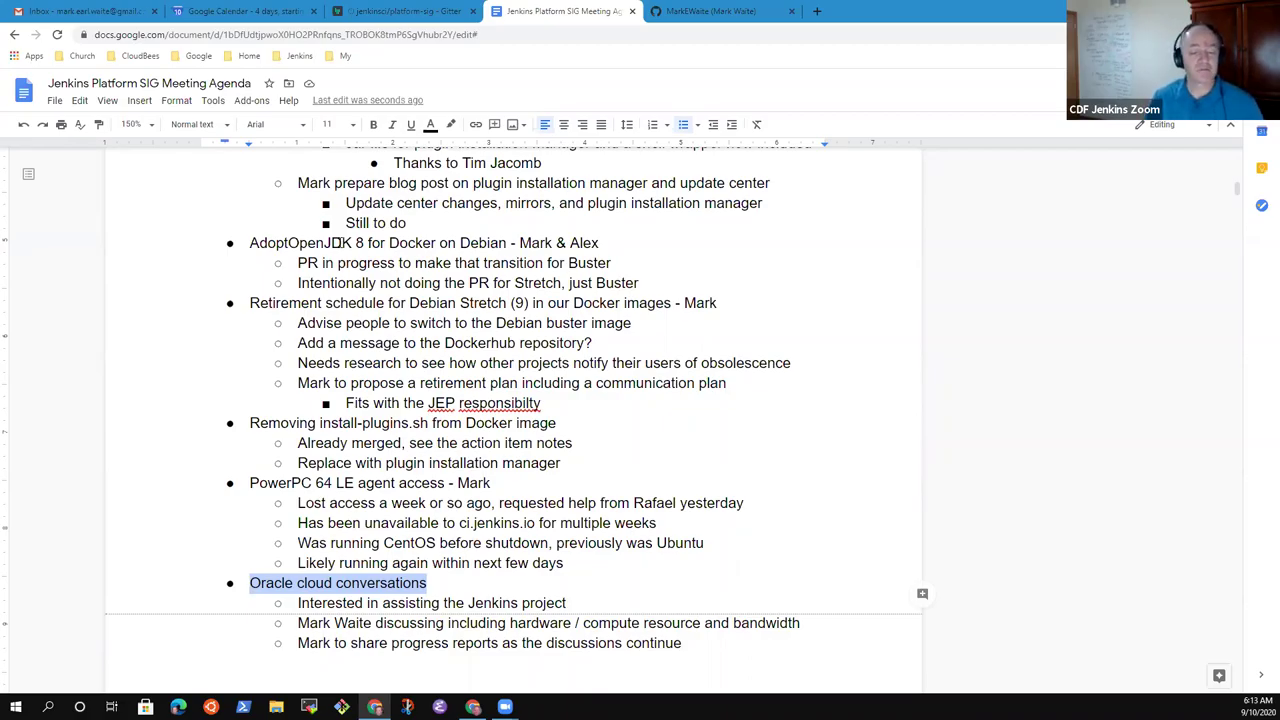
click(428, 623)
click(425, 643)
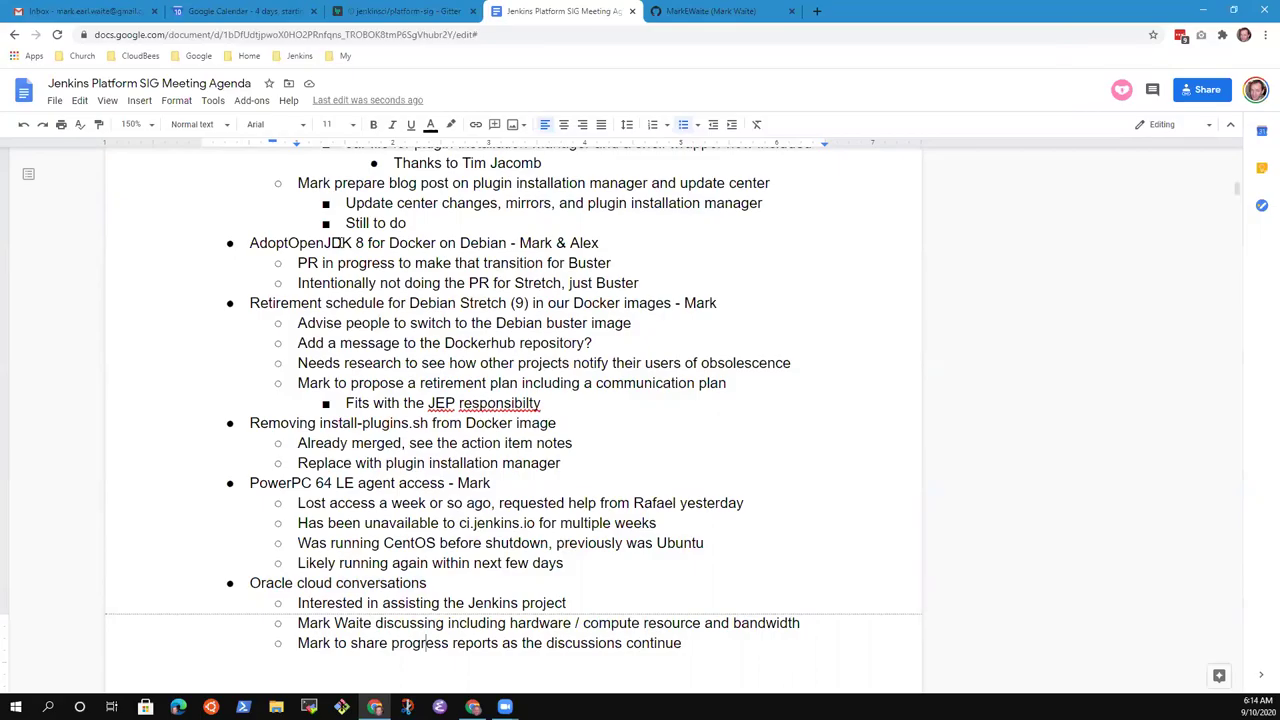
click(682, 643)
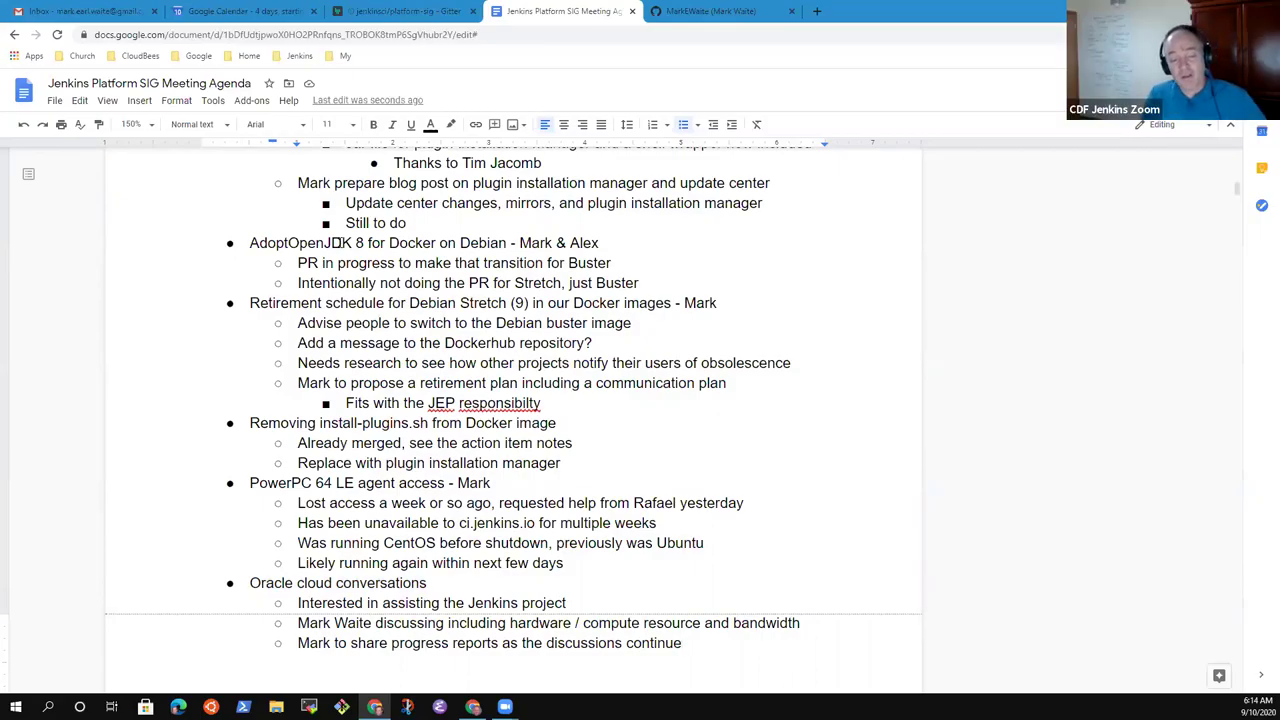